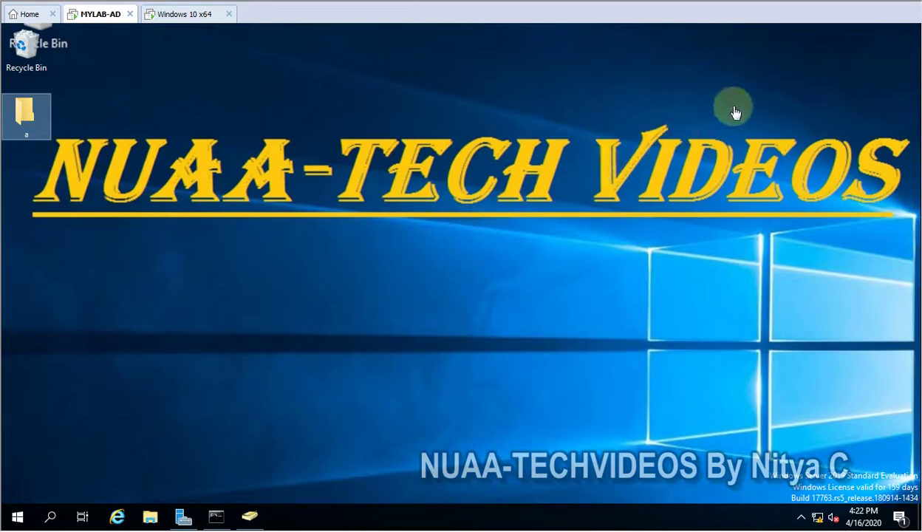
Refresh the desktop, then open and close a File Explorer window.
{"action": "right_click", "coordinate": [398, 222]}
{"action": "left_click", "coordinate": [428, 262]}
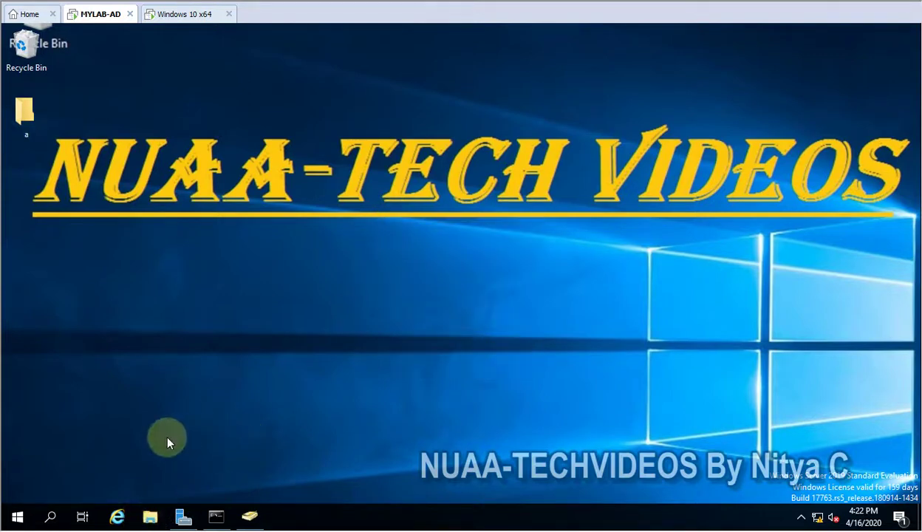
{"action": "left_click", "coordinate": [150, 516]}
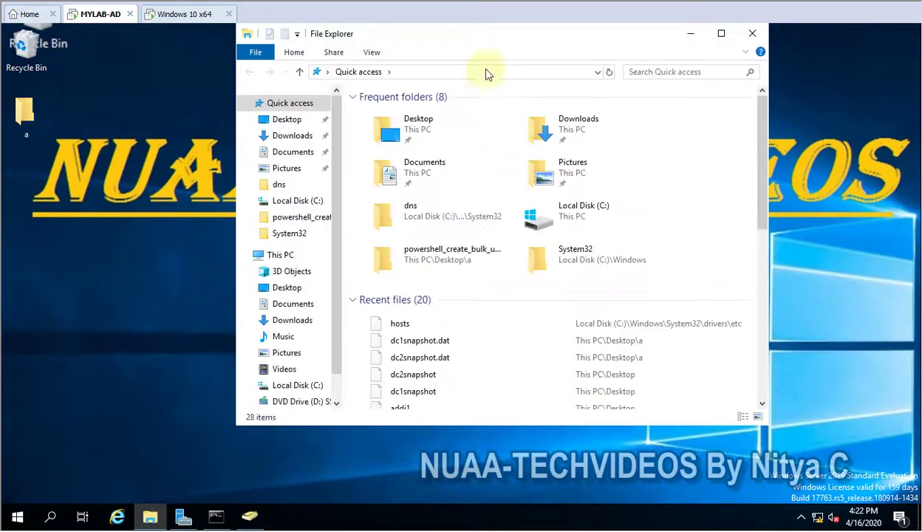
{"action": "left_click", "coordinate": [752, 33]}
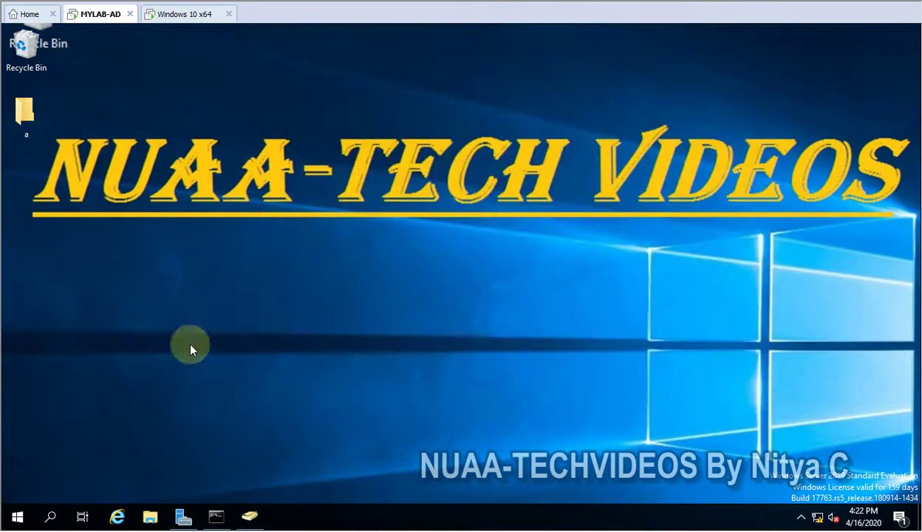
Open the drivers folder from the Run prompt with 'drivers'.
{"action": "right_click", "coordinate": [24, 511]}
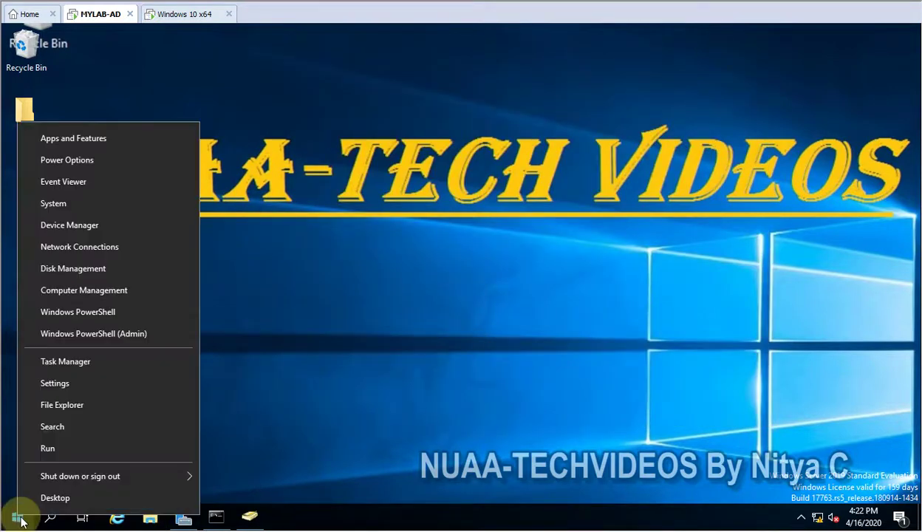
{"action": "left_click", "coordinate": [69, 439]}
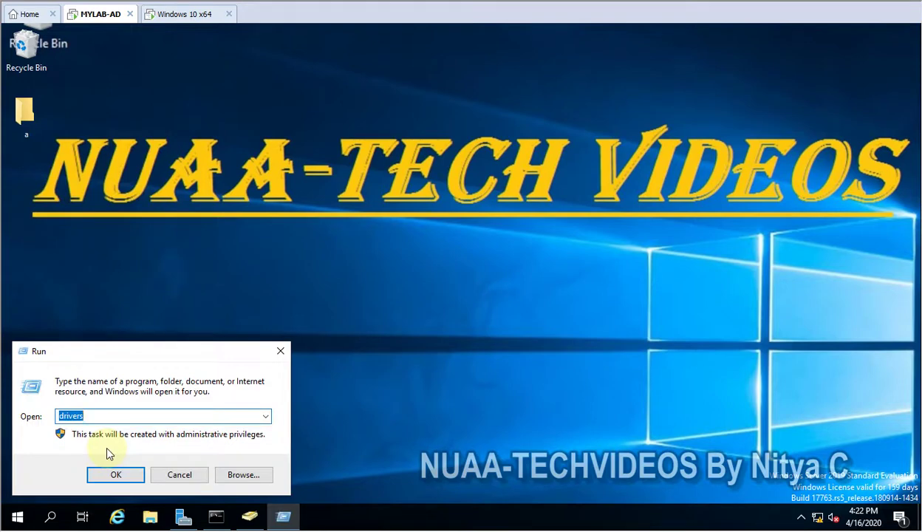
{"action": "key", "text": "End"}
{"action": "key", "text": "BackSpace"}
{"action": "key", "text": "BackSpace"}
{"action": "key", "text": "BackSpace"}
{"action": "key", "text": "BackSpace"}
{"action": "key", "text": "BackSpace"}
{"action": "key", "text": "BackSpace"}
{"action": "key", "text": "BackSpace"}
{"action": "type", "text": "drivers"}
{"action": "key", "text": "Return"}
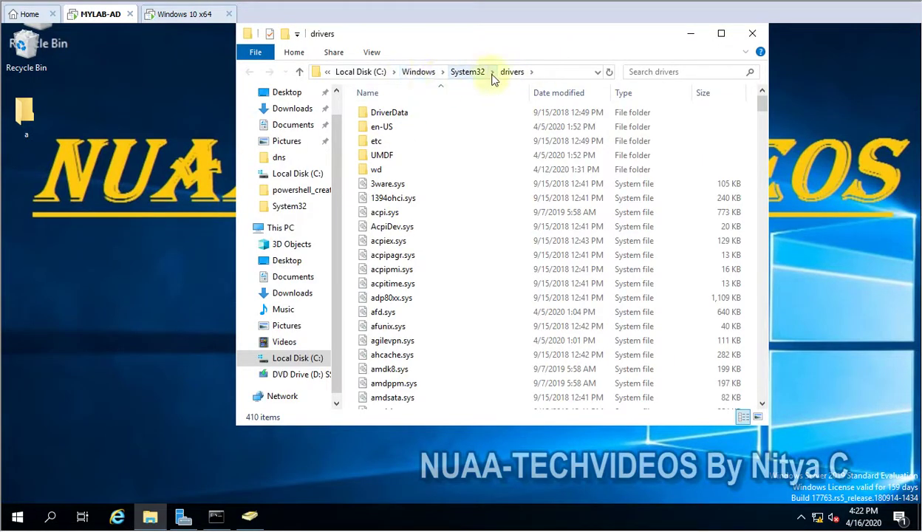
Open the server's hosts file from the etc folder in Notepad.
{"action": "double_click", "coordinate": [390, 141]}
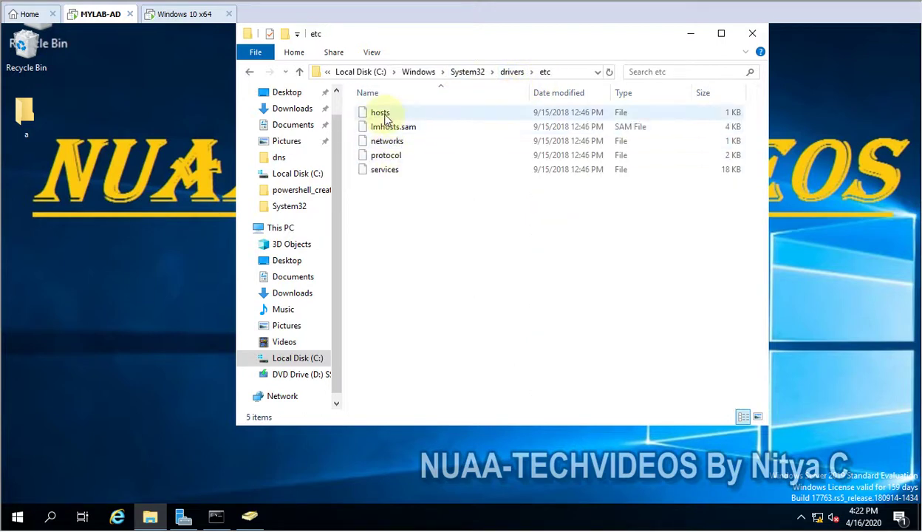
{"action": "left_click", "coordinate": [395, 113]}
{"action": "right_click", "coordinate": [401, 115]}
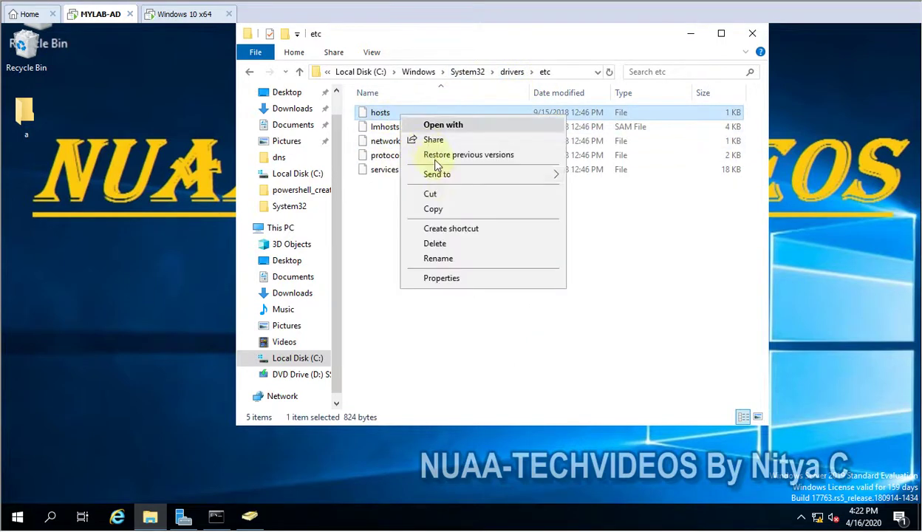
{"action": "left_click", "coordinate": [435, 124]}
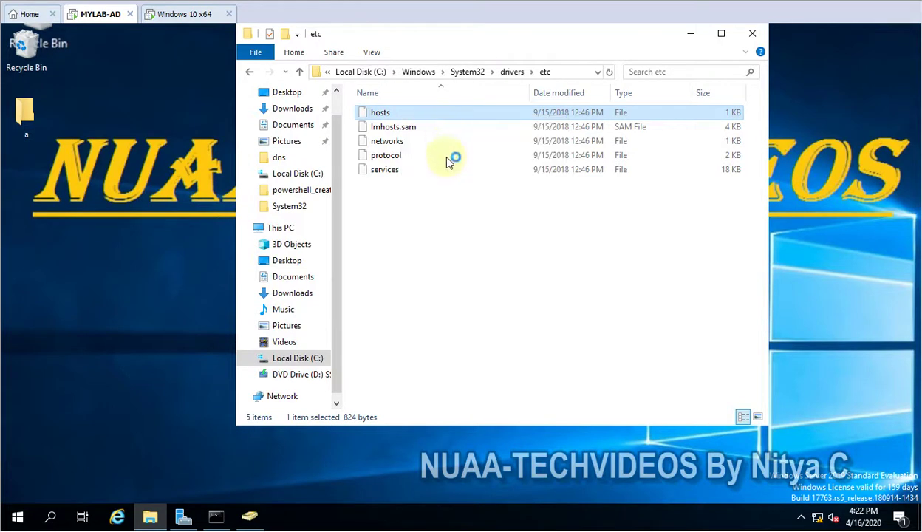
{"action": "double_click", "coordinate": [387, 268]}
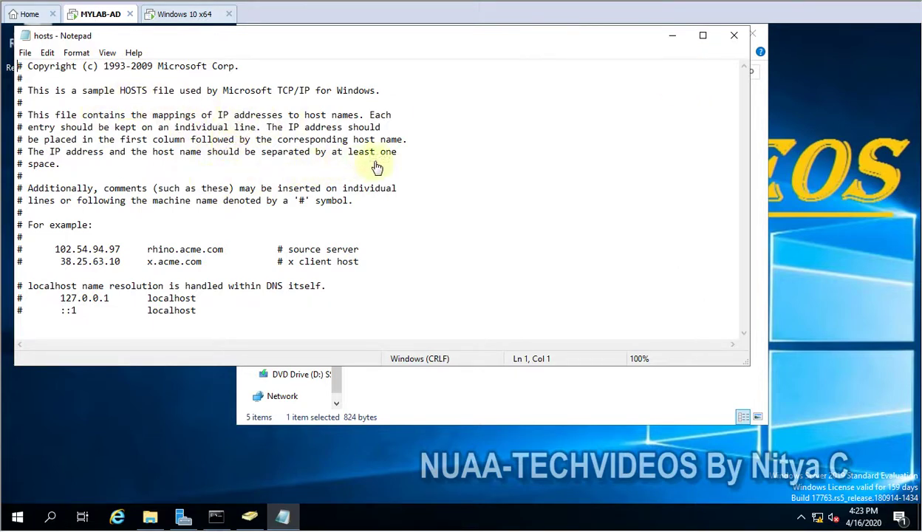
Close Notepad and the etc folder window, then refresh the desktop.
{"action": "left_click", "coordinate": [734, 35]}
{"action": "left_click", "coordinate": [752, 34]}
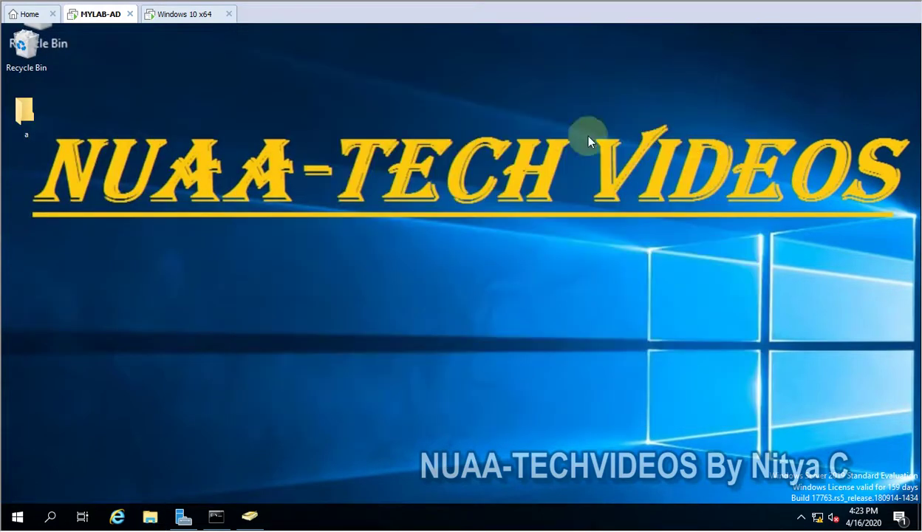
{"action": "right_click", "coordinate": [369, 234]}
{"action": "left_click", "coordinate": [370, 233]}
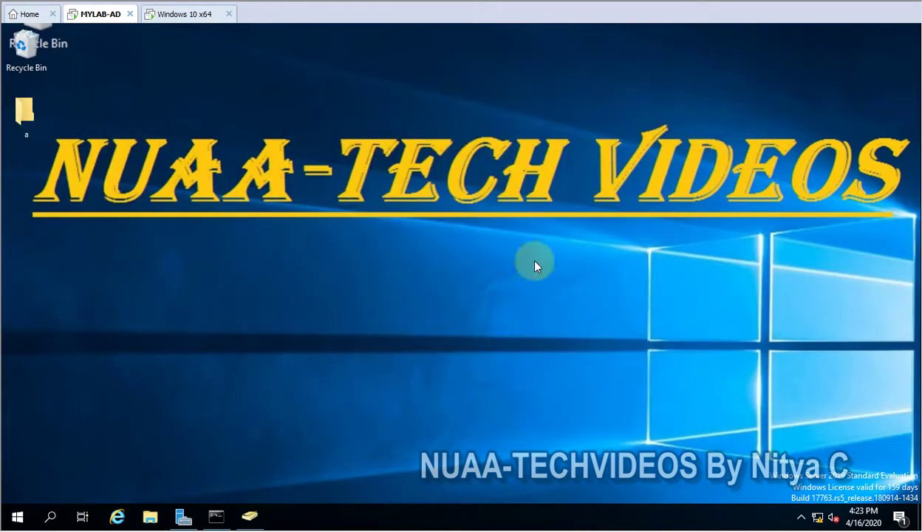
In Active Directory Users and Computers, select computer DESKTOP1 inside the CHN OU.
{"action": "left_click", "coordinate": [216, 516]}
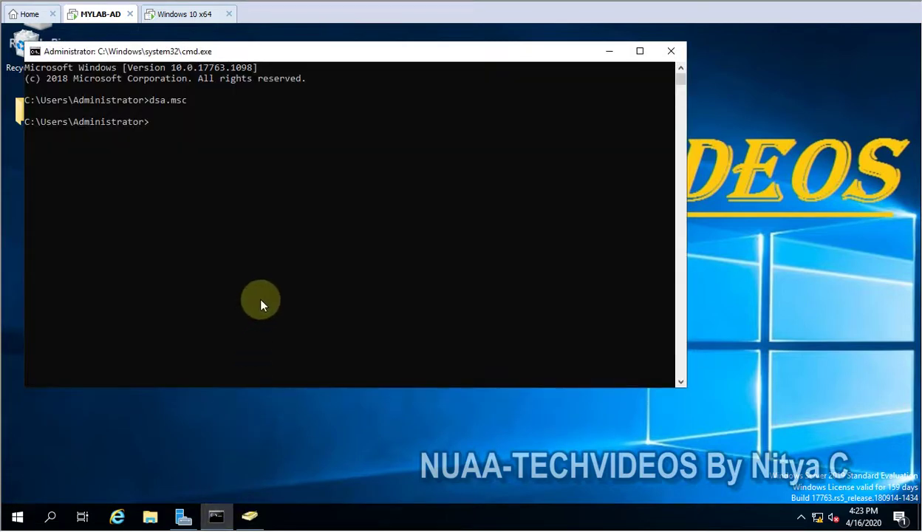
{"action": "left_click", "coordinate": [252, 516]}
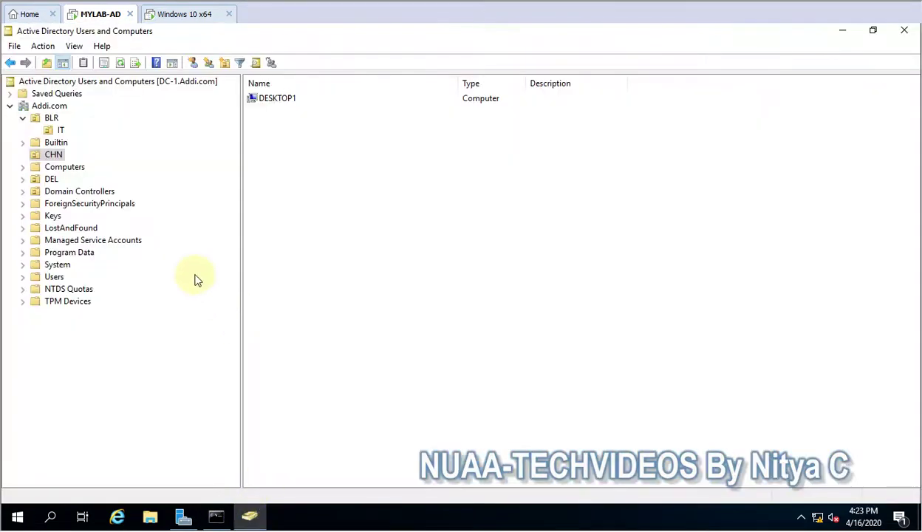
{"action": "left_click", "coordinate": [46, 106]}
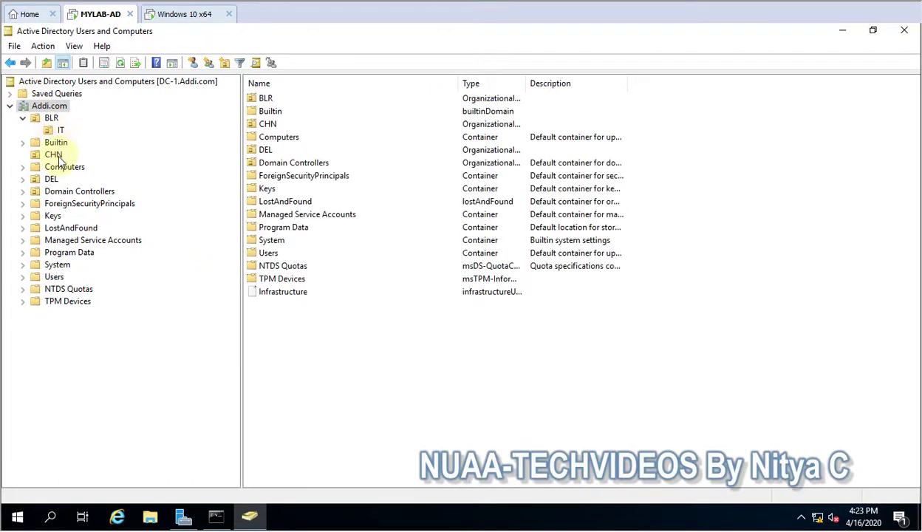
{"action": "left_click", "coordinate": [56, 155]}
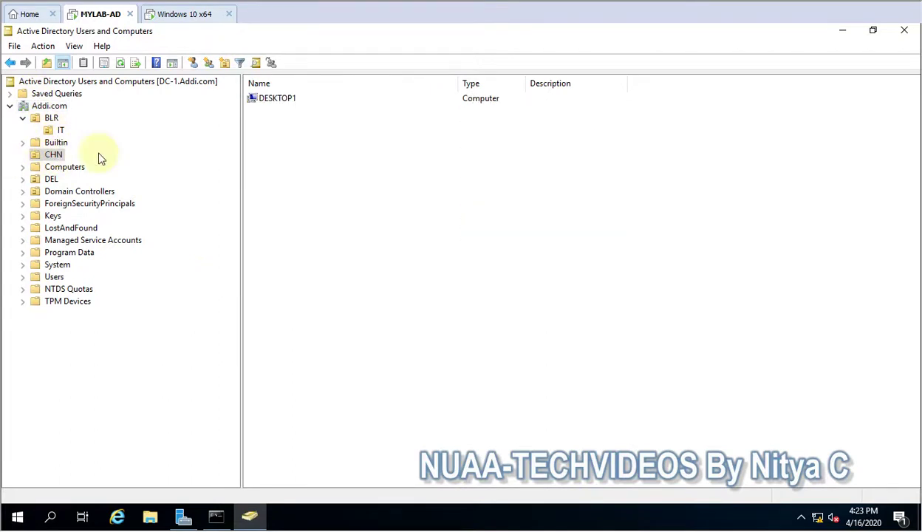
{"action": "left_click", "coordinate": [288, 98]}
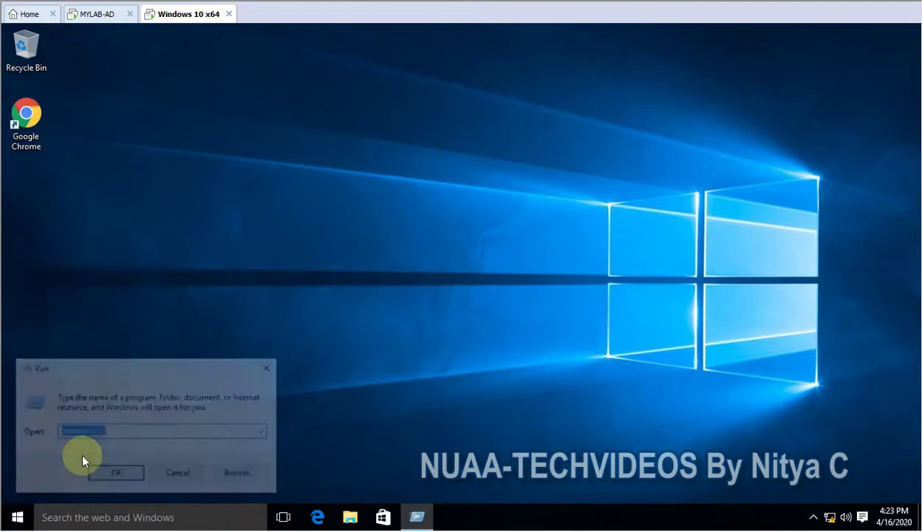
Confirm the client is DESKTOP1 by running HOSTNAME in a cmd window.
{"action": "type", "text": "cmd"}
{"action": "key", "text": "Return"}
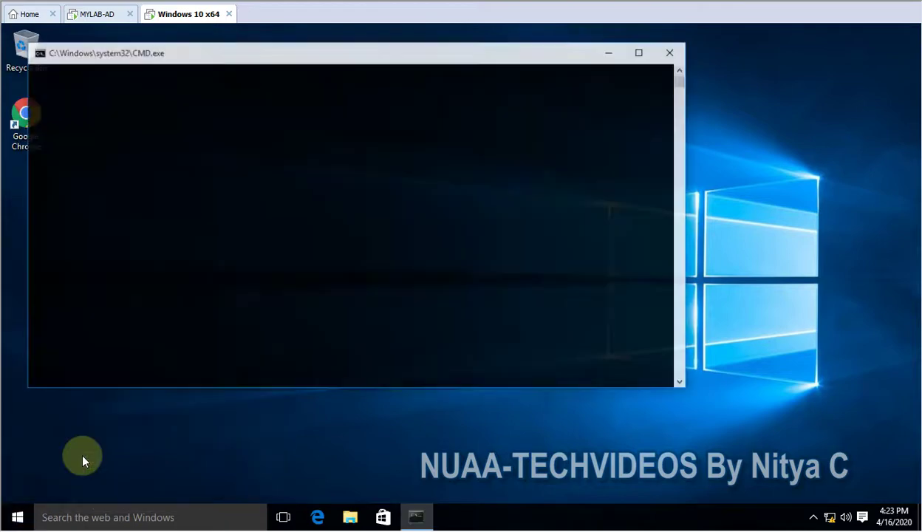
{"action": "type", "text": "HOSTS"}
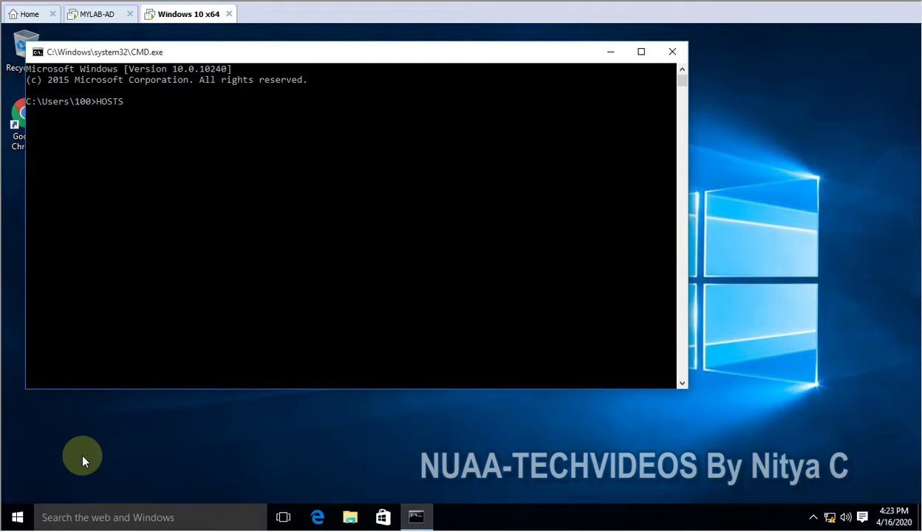
{"action": "key", "text": "BackSpace"}
{"action": "type", "text": "NAME"}
{"action": "key", "text": "Return"}
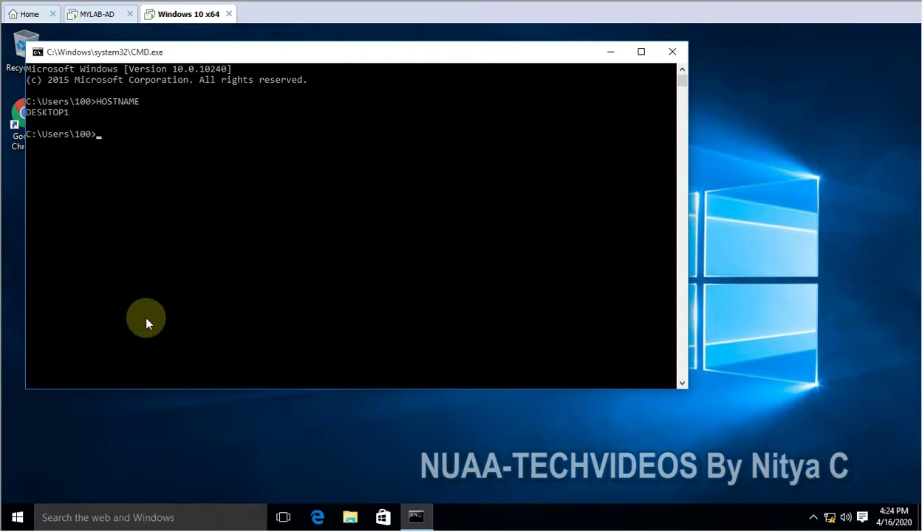
Open the client's drivers folder, trying DRIVERS in cmd before using the Run prompt.
{"action": "left_click", "coordinate": [172, 246]}
{"action": "type", "text": "DR"}
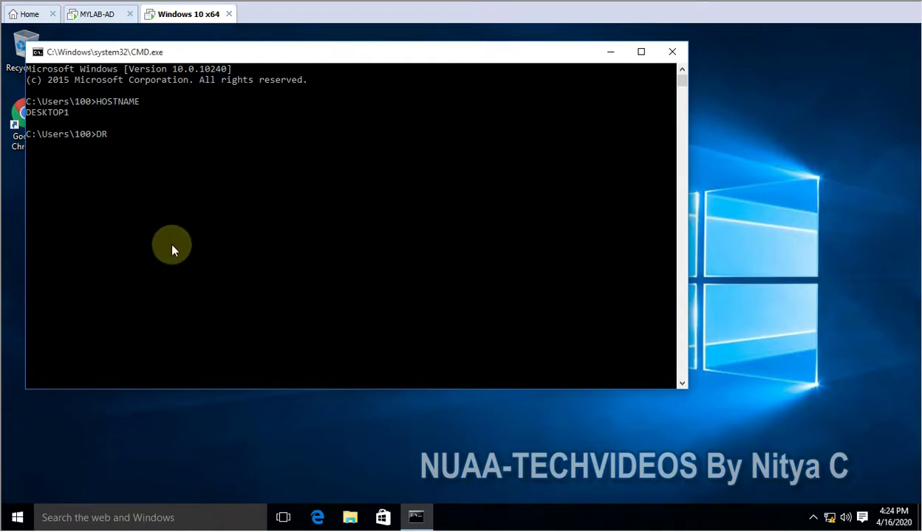
{"action": "type", "text": "IVERS"}
{"action": "key", "text": "Return"}
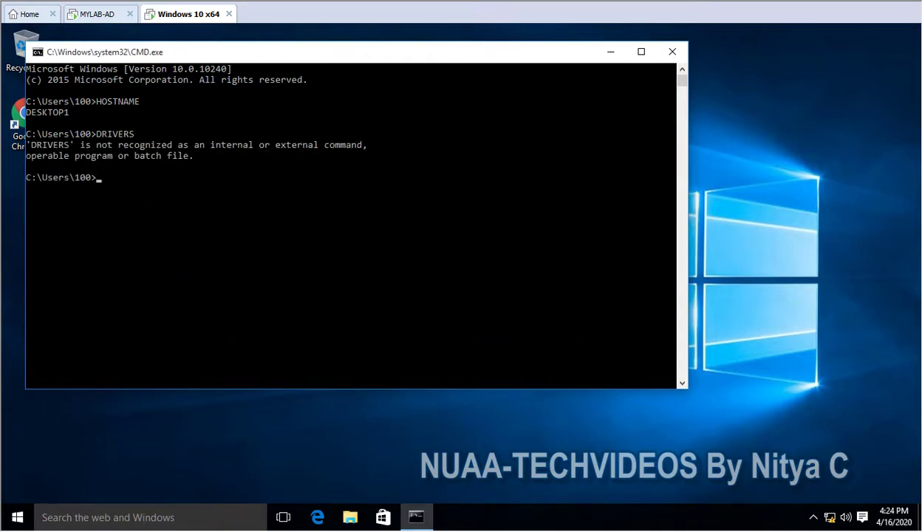
{"action": "right_click", "coordinate": [15, 515]}
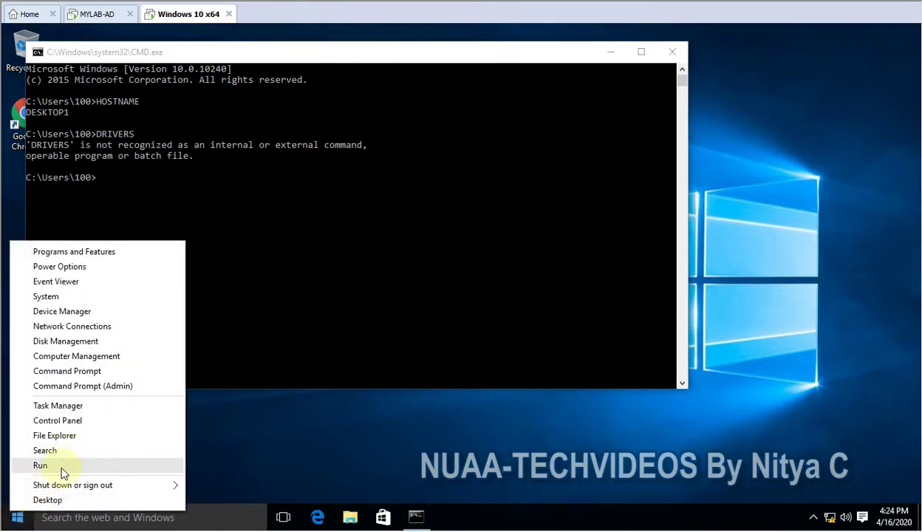
{"action": "left_click", "coordinate": [40, 465]}
{"action": "type", "text": "DRIVERS"}
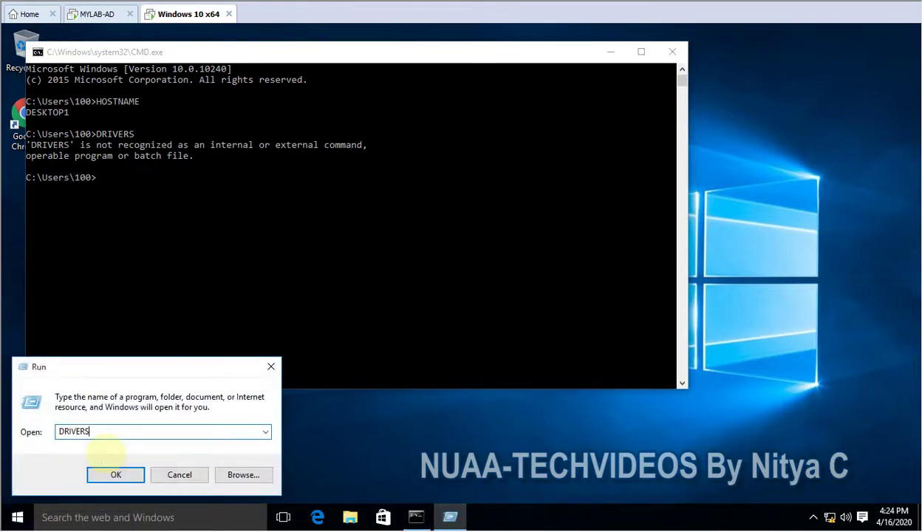
{"action": "key", "text": "Return"}
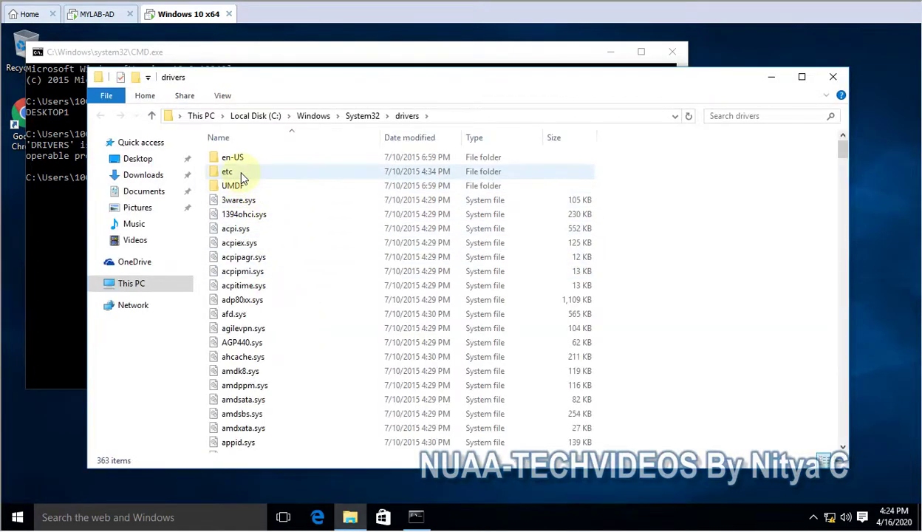
Open the client's hosts file from etc in Notepad and select its last localhost line.
{"action": "double_click", "coordinate": [240, 172]}
{"action": "left_click", "coordinate": [244, 158]}
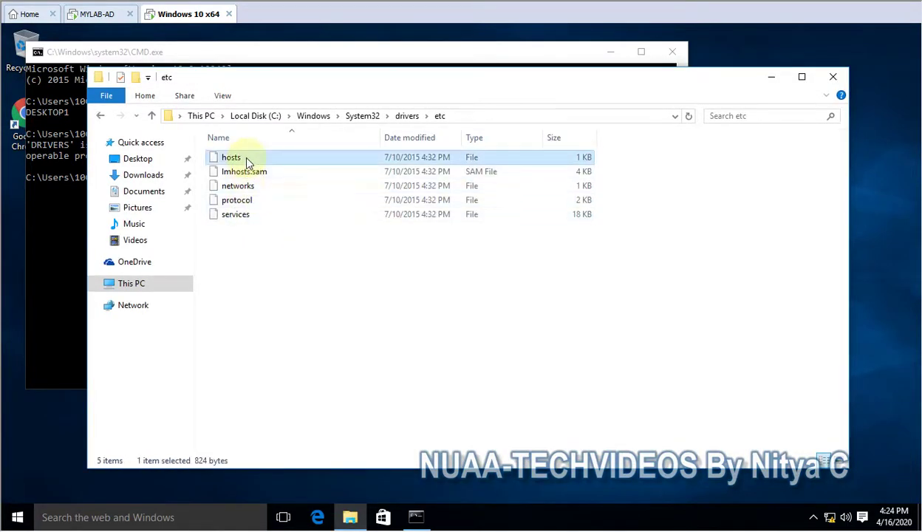
{"action": "key", "text": "Return"}
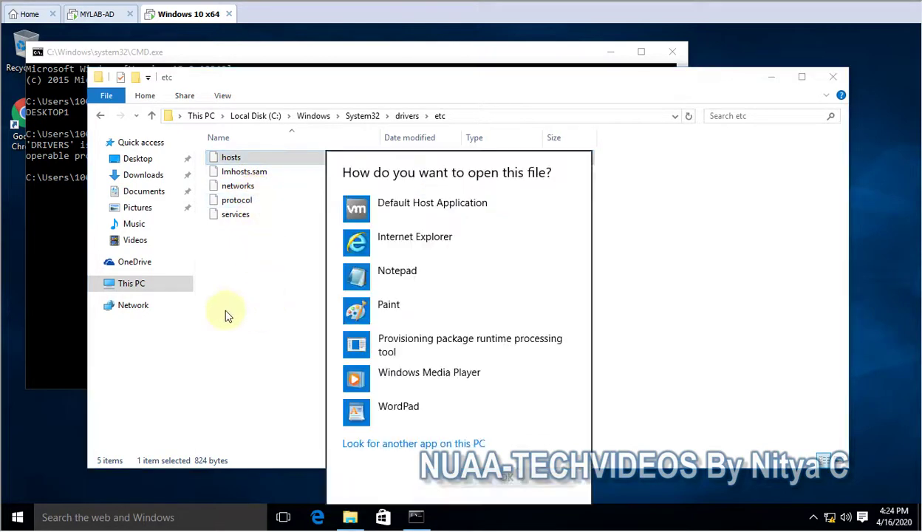
{"action": "left_click", "coordinate": [401, 287]}
{"action": "left_click", "coordinate": [401, 287]}
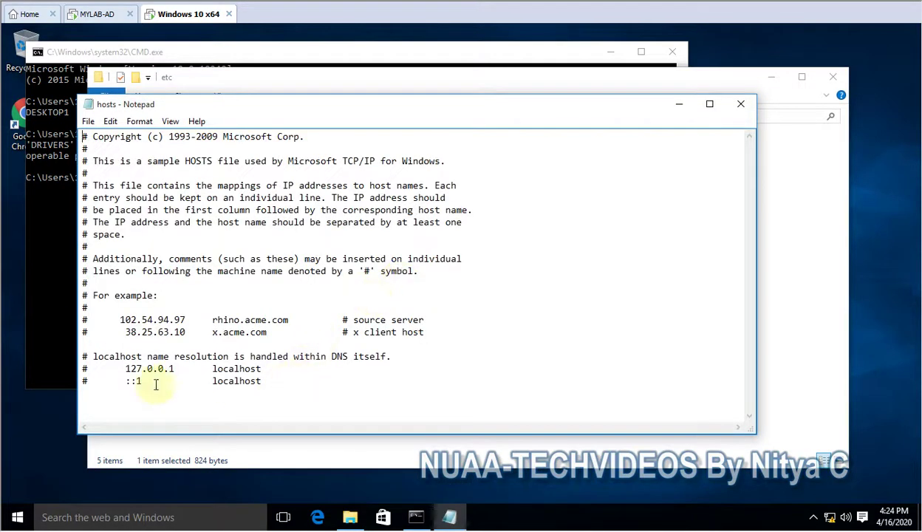
{"action": "left_click_drag", "start_coordinate": [83, 381], "coordinate": [144, 391]}
{"action": "left_click", "coordinate": [311, 382]}
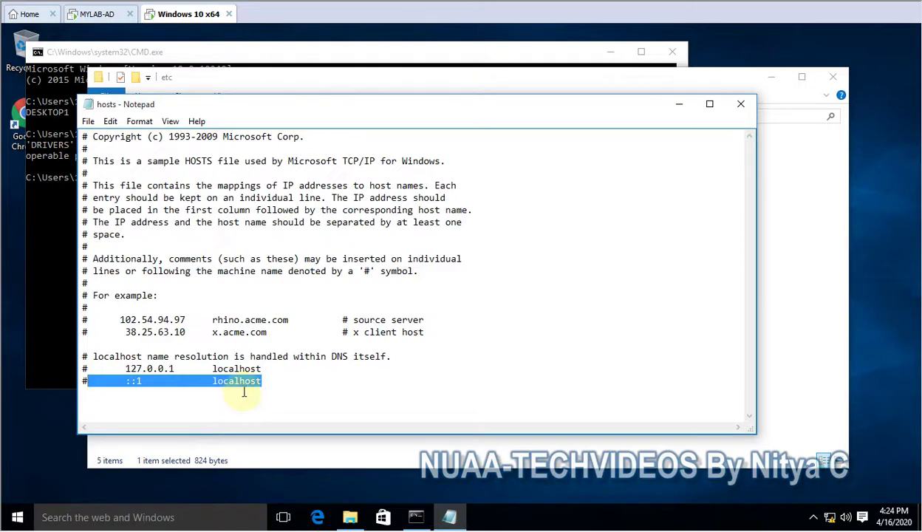
Back on the domain controller, launch Group Policy Management with gpmc.msc.
{"action": "left_click", "coordinate": [90, 16]}
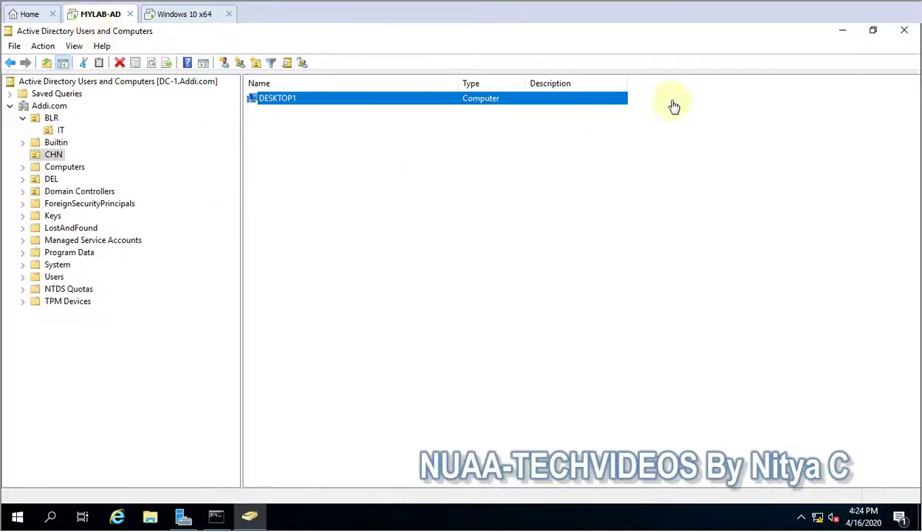
{"action": "left_click", "coordinate": [841, 31]}
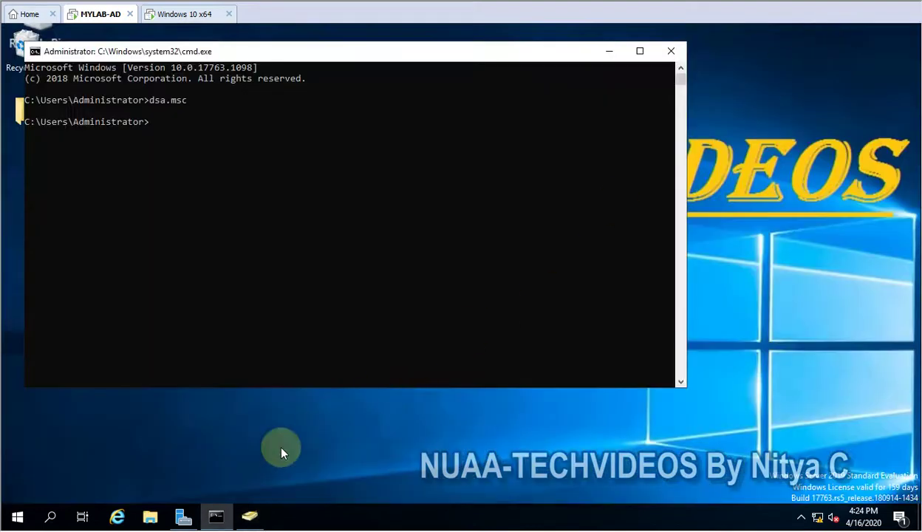
{"action": "left_click", "coordinate": [218, 240]}
{"action": "type", "text": "gpmc"}
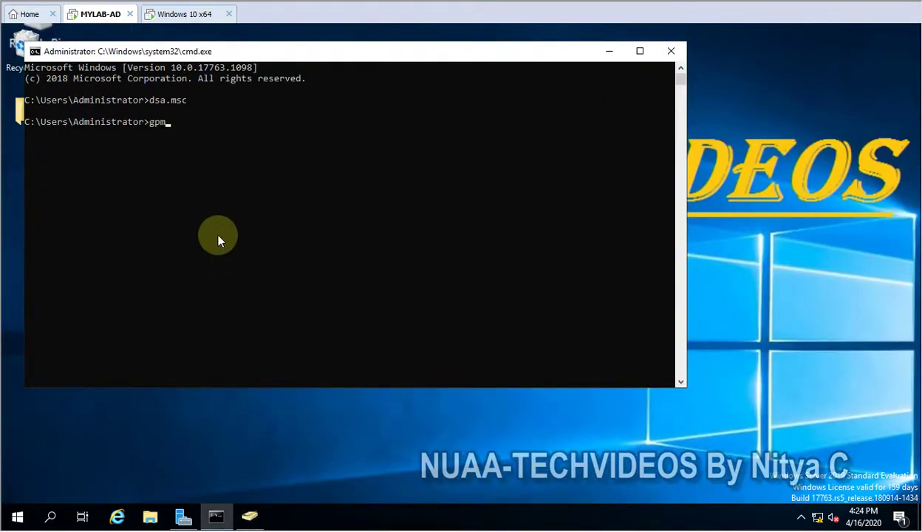
{"action": "type", "text": ".msc"}
{"action": "key", "text": "Return"}
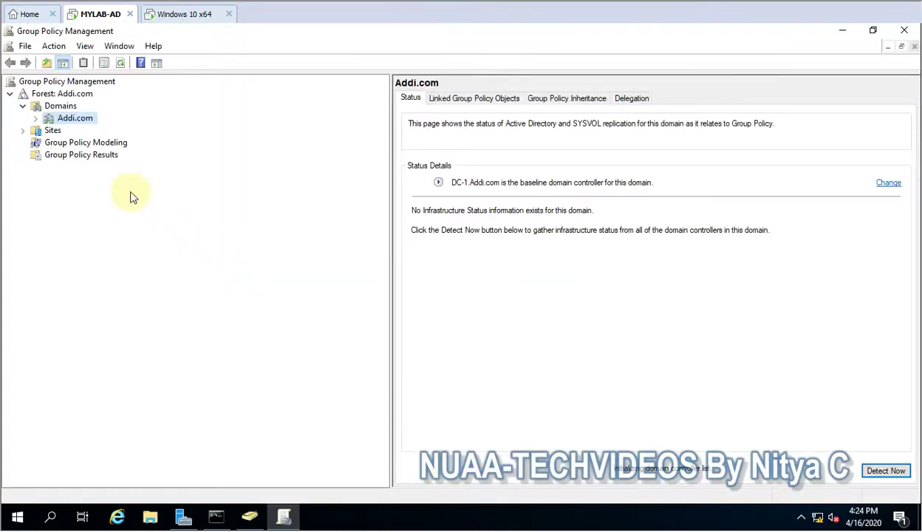
Expand Addi.com and select CHN to show its enabled link to New Policy For CHN.
{"action": "left_click", "coordinate": [36, 119]}
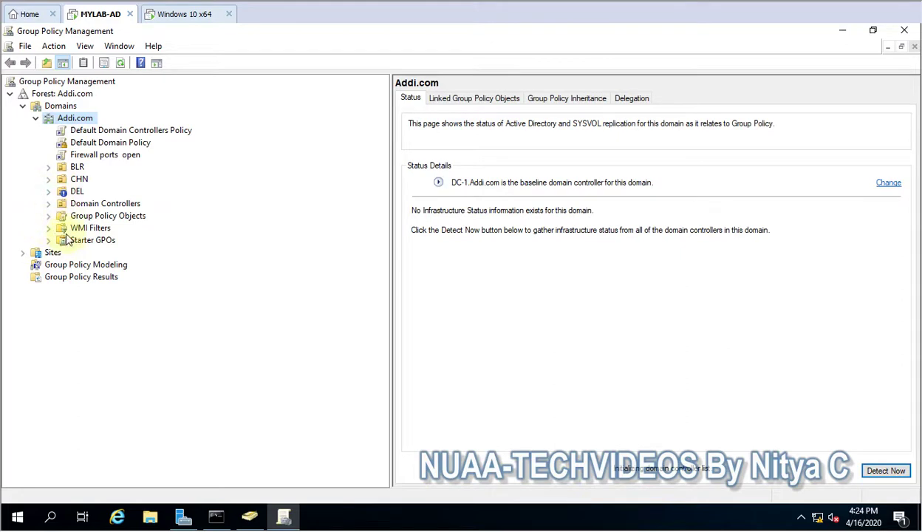
{"action": "left_click", "coordinate": [48, 180]}
{"action": "left_click", "coordinate": [87, 183]}
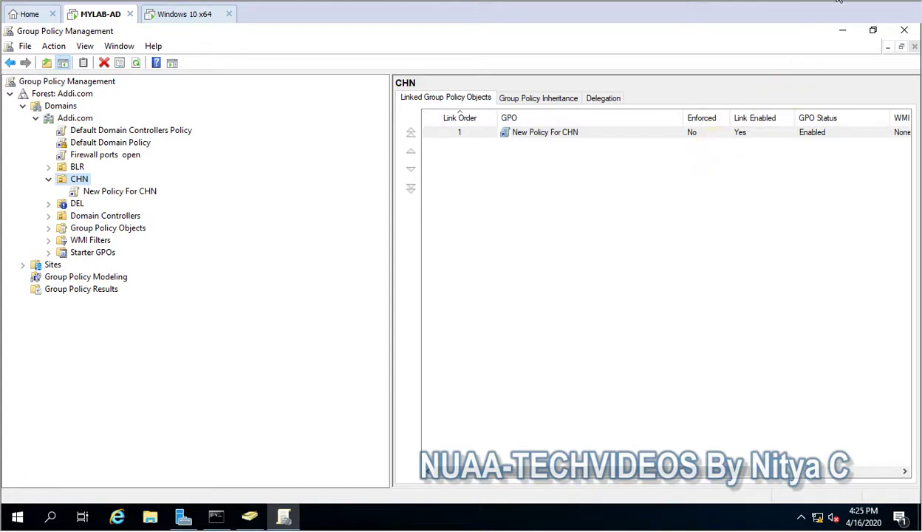
Minimise the console and command prompt, then browse File Explorer to C:\Temp.
{"action": "left_click", "coordinate": [843, 33]}
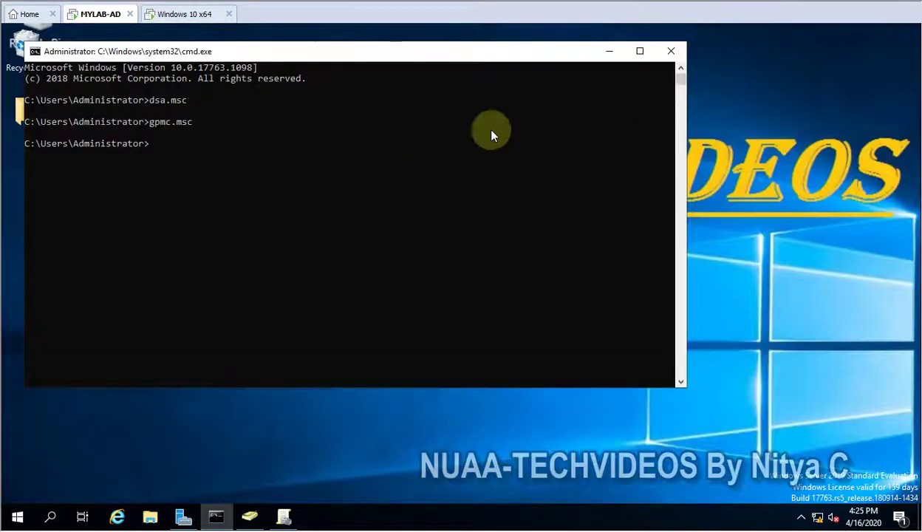
{"action": "left_click", "coordinate": [609, 51]}
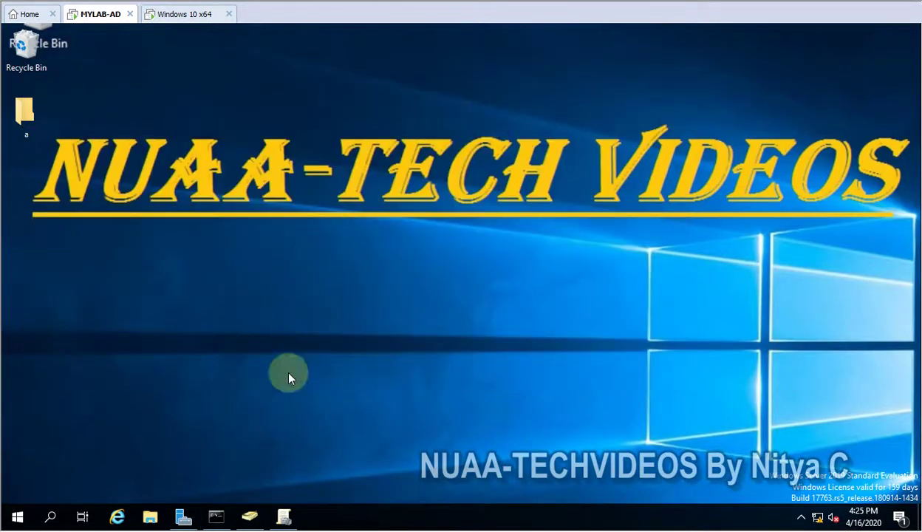
{"action": "left_click", "coordinate": [164, 515]}
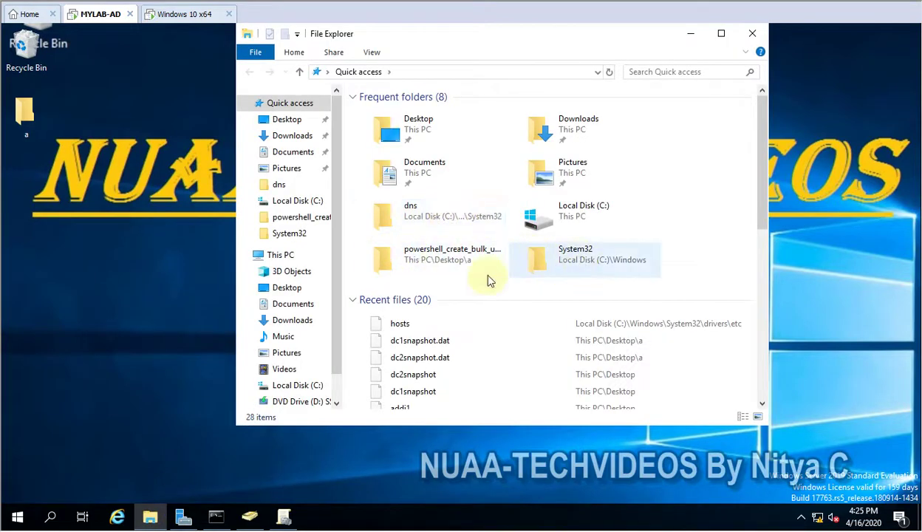
{"action": "left_click", "coordinate": [282, 256]}
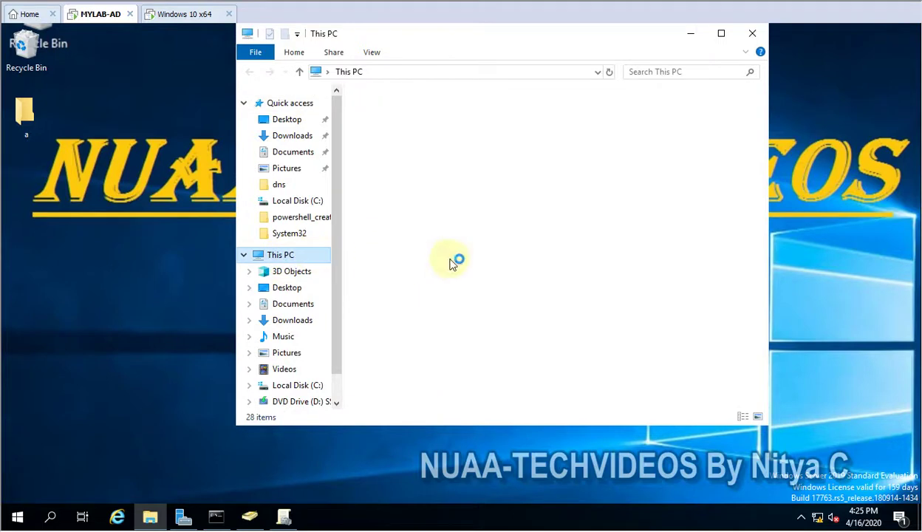
{"action": "double_click", "coordinate": [582, 294]}
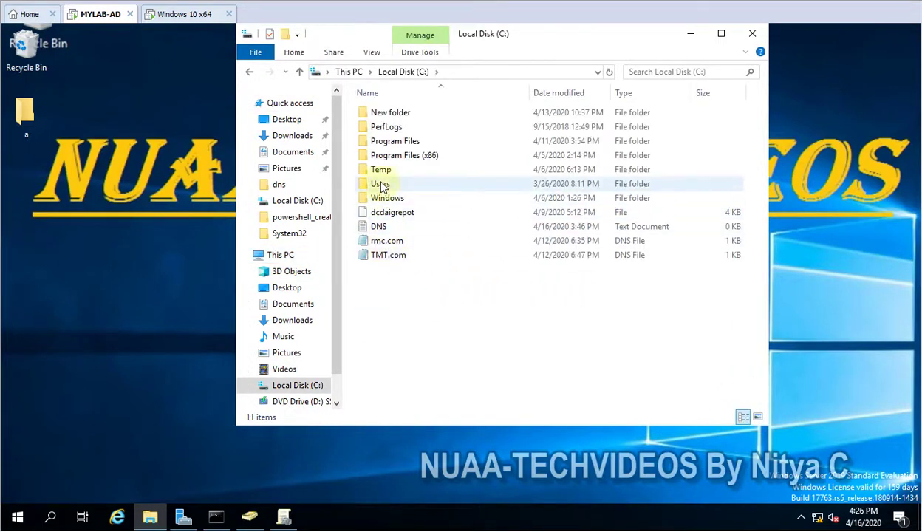
{"action": "double_click", "coordinate": [381, 171]}
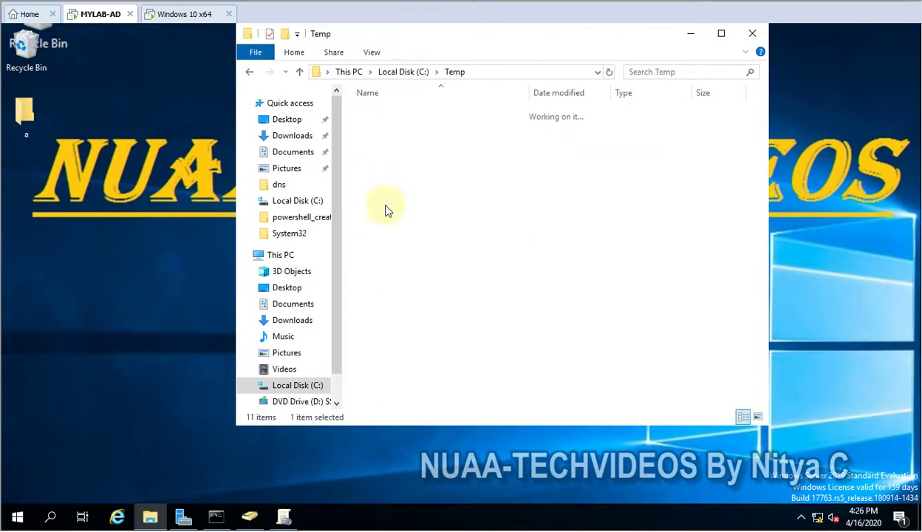
Create a new folder in C:\Temp and name it hostfiledeploy.
{"action": "right_click", "coordinate": [377, 222]}
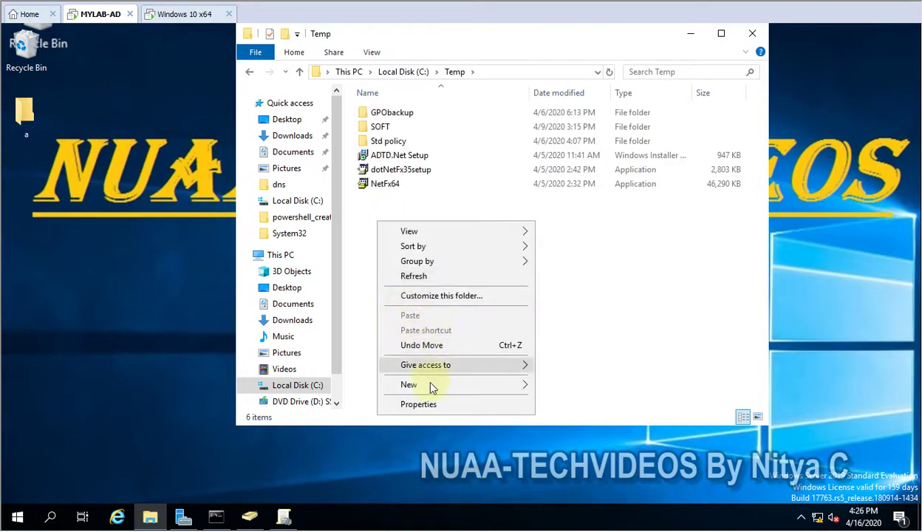
{"action": "mouse_move", "coordinate": [525, 390]}
{"action": "left_click", "coordinate": [573, 387]}
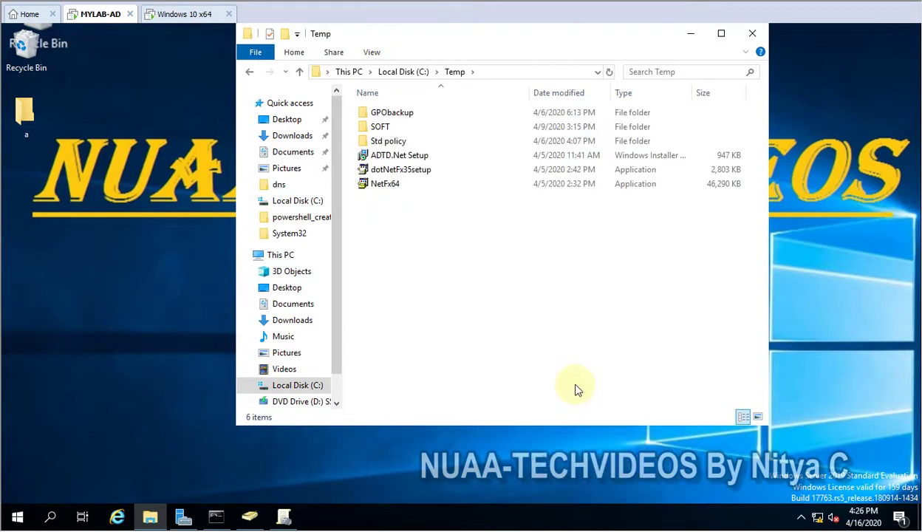
{"action": "type", "text": "host"}
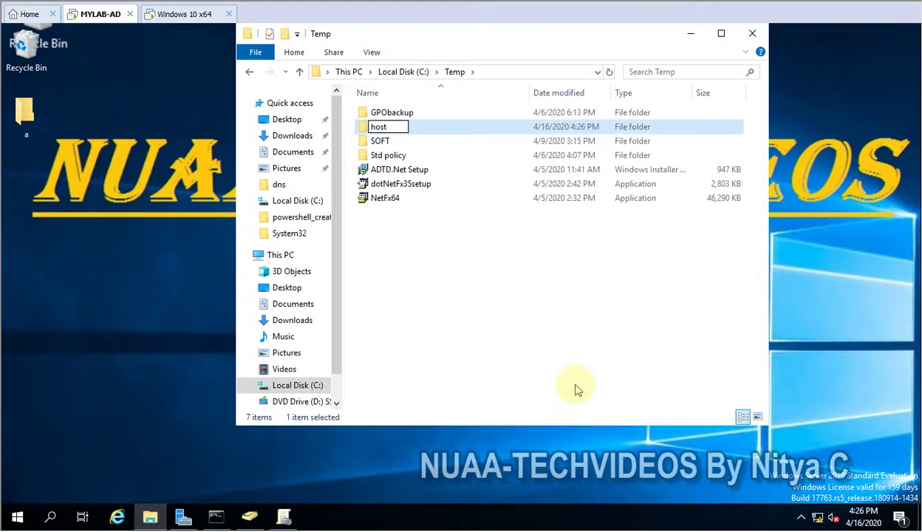
{"action": "type", "text": "filedeploy"}
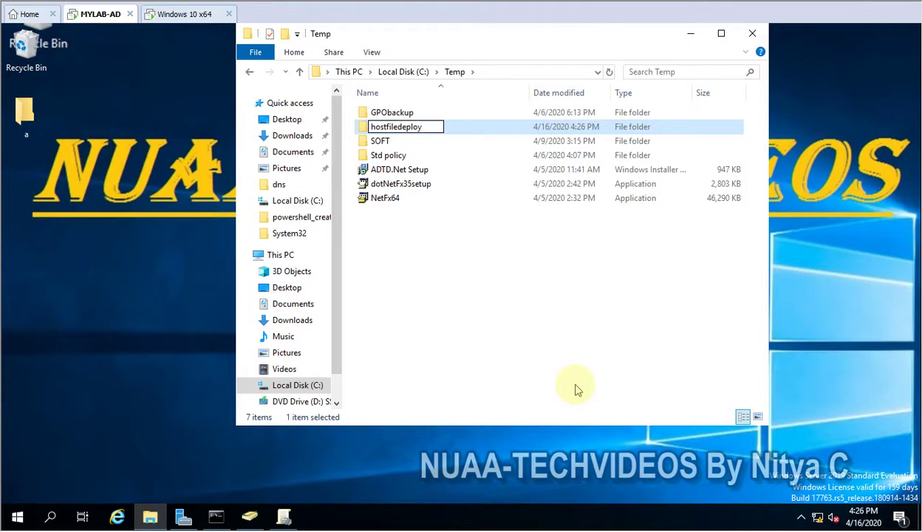
Commit the hostfiledeploy name and open the folder's Security properties.
{"action": "left_click", "coordinate": [459, 128]}
{"action": "right_click", "coordinate": [421, 129]}
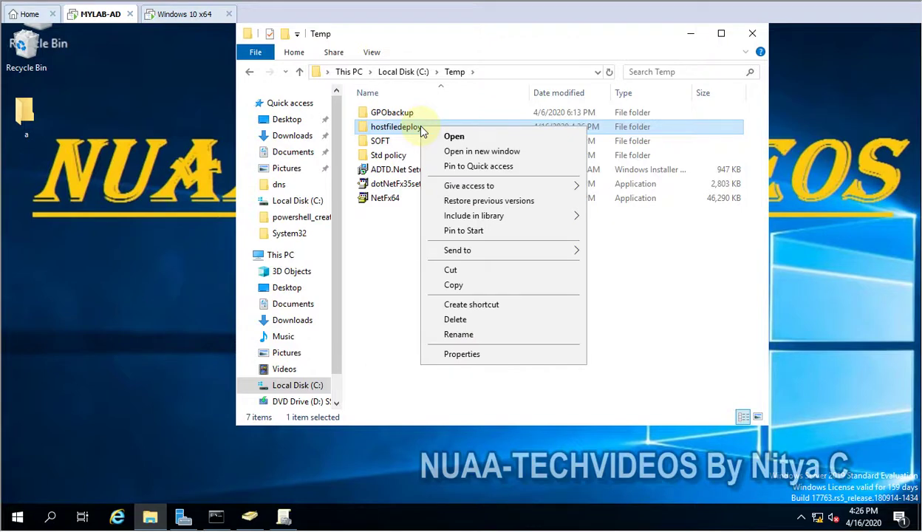
{"action": "left_click", "coordinate": [474, 356]}
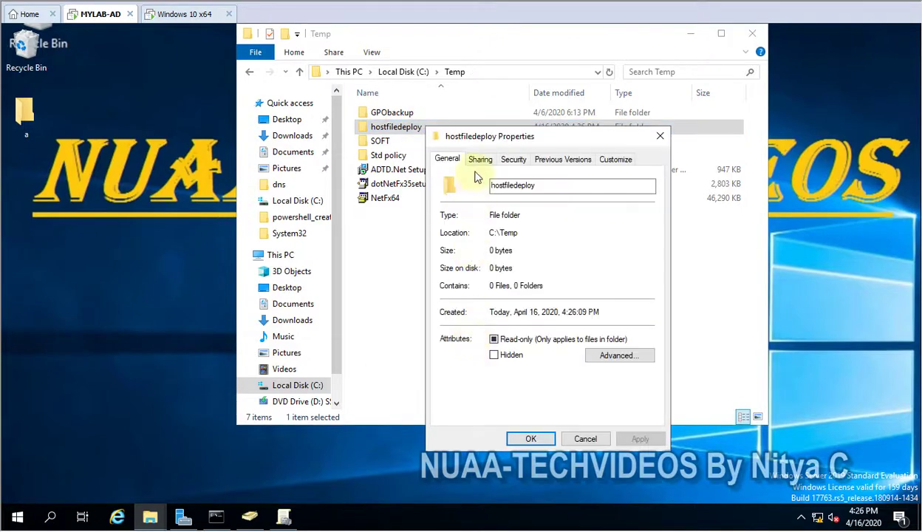
{"action": "left_click", "coordinate": [478, 159]}
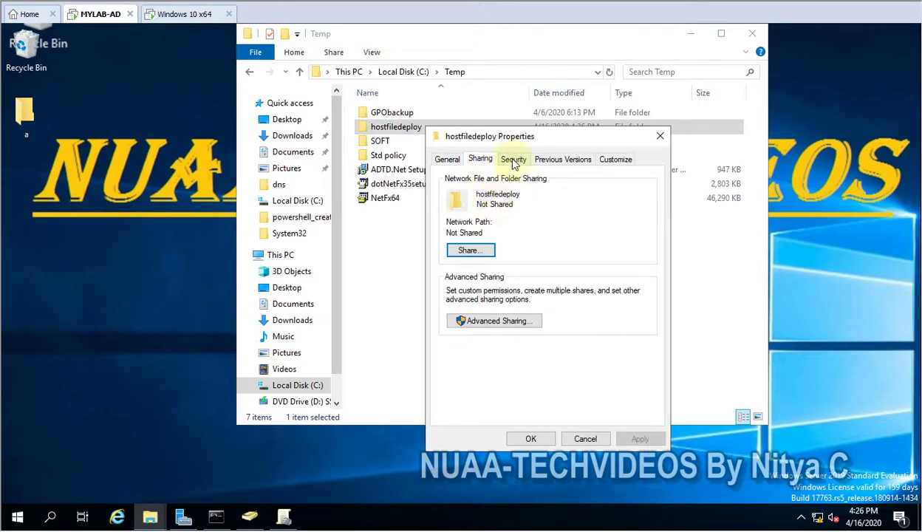
{"action": "left_click", "coordinate": [511, 159]}
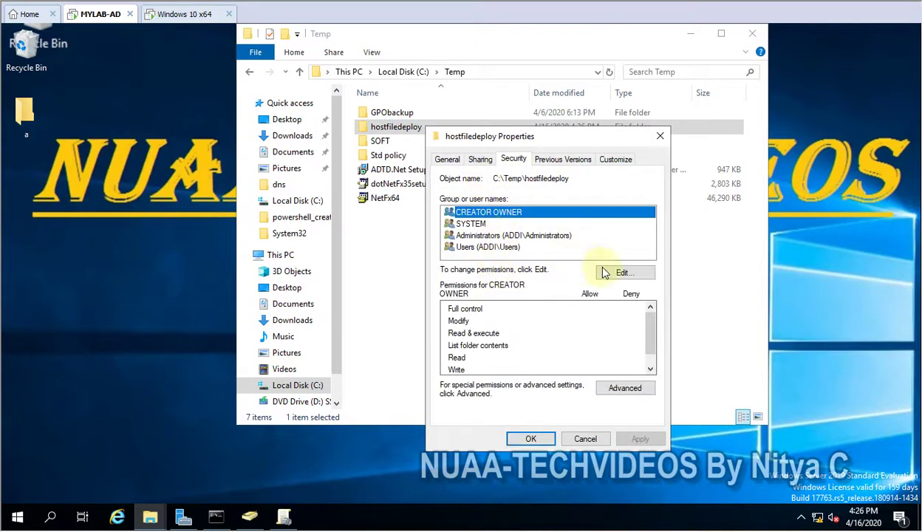
Add Authenticated Users with Read & execute, List folder contents and Read, and apply.
{"action": "left_click", "coordinate": [618, 272]}
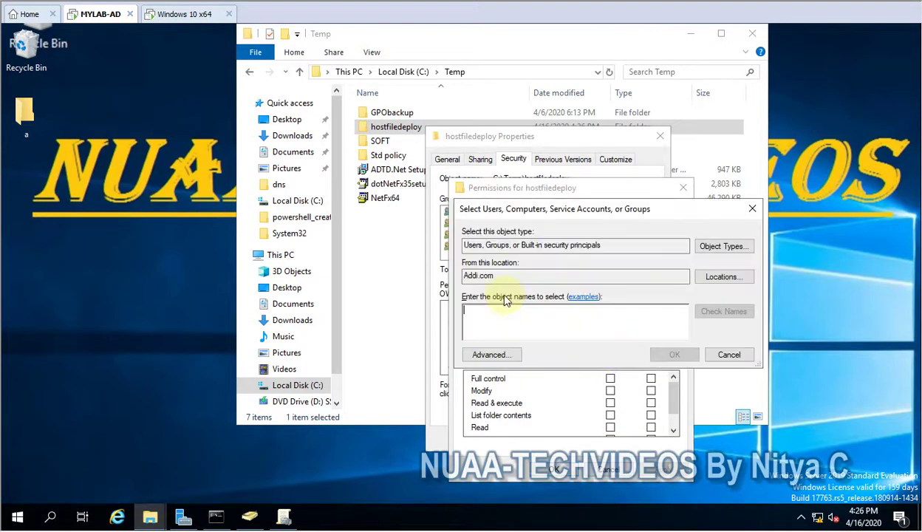
{"action": "type", "text": "a"}
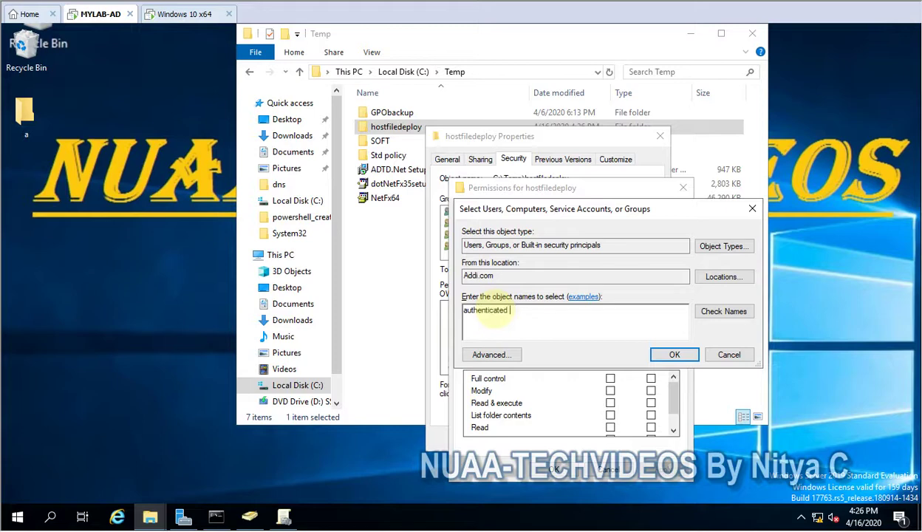
{"action": "type", "text": "uthenticated"}
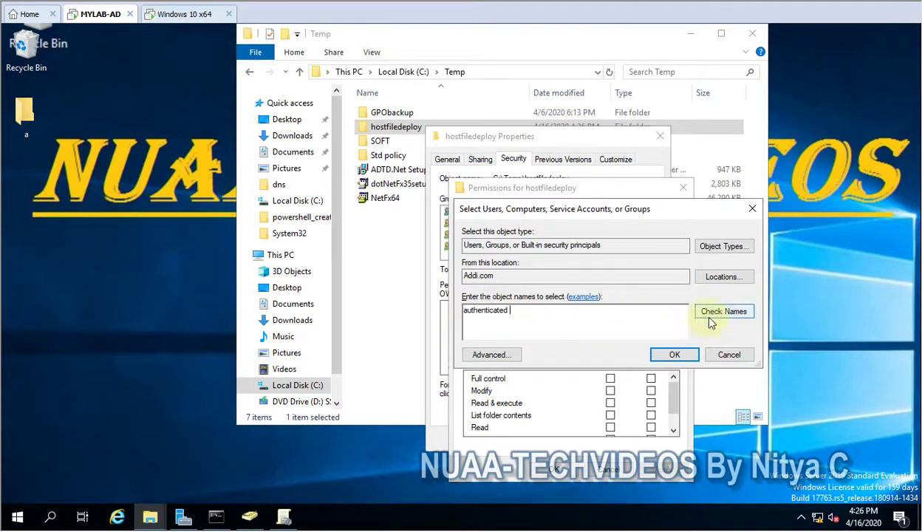
{"action": "left_click", "coordinate": [707, 314]}
{"action": "left_click", "coordinate": [674, 355]}
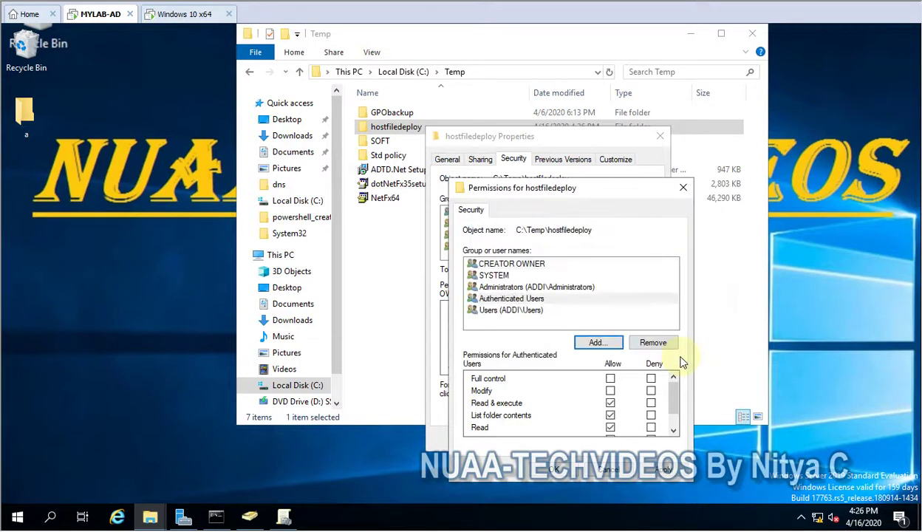
{"action": "scroll", "coordinate": [642, 402], "scroll_direction": "down", "scroll_amount": 1}
{"action": "left_click", "coordinate": [662, 469]}
{"action": "left_click", "coordinate": [555, 470]}
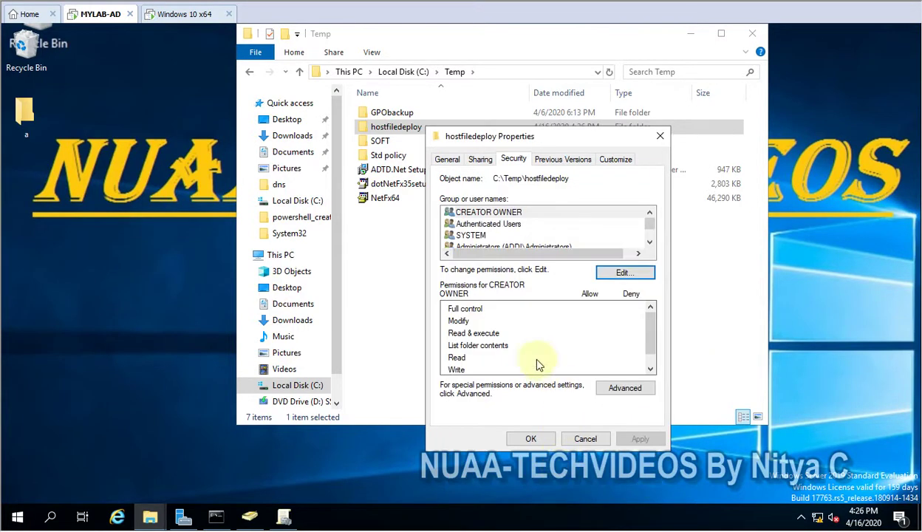
{"action": "left_click", "coordinate": [529, 438]}
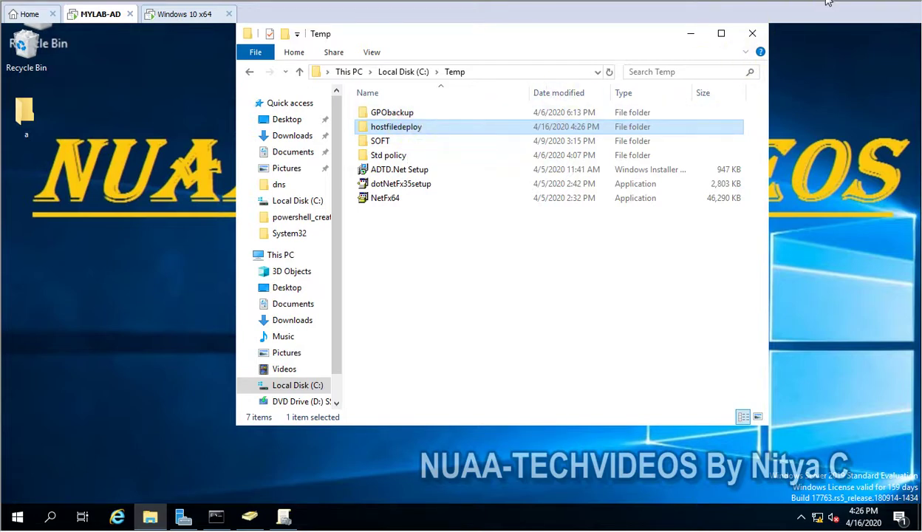
Enable Advanced Sharing on hostfiledeploy with the hidden share name hostfiledeploy$.
{"action": "right_click", "coordinate": [404, 127]}
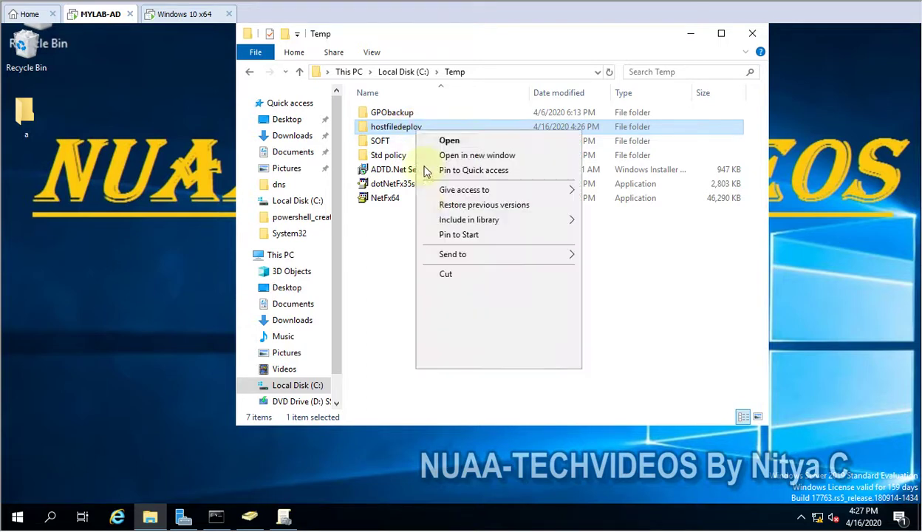
{"action": "left_click", "coordinate": [454, 349]}
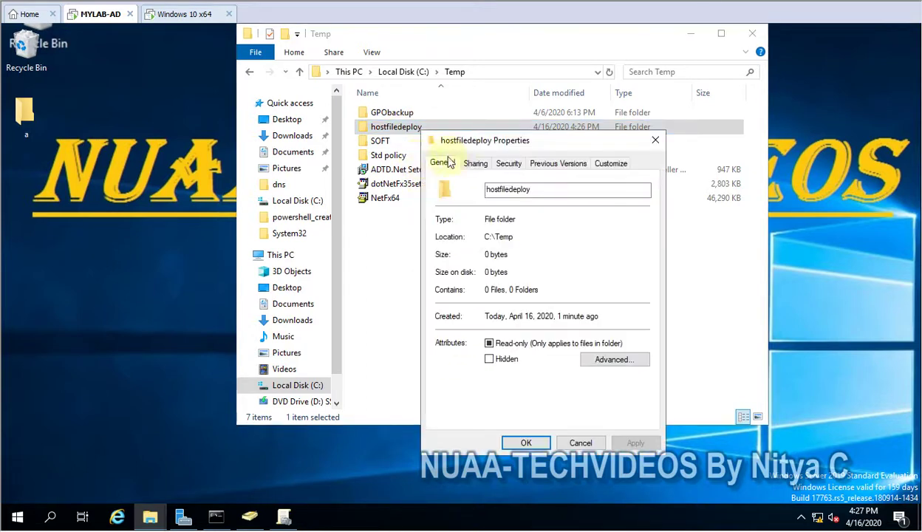
{"action": "left_click", "coordinate": [475, 163]}
{"action": "left_click", "coordinate": [491, 325]}
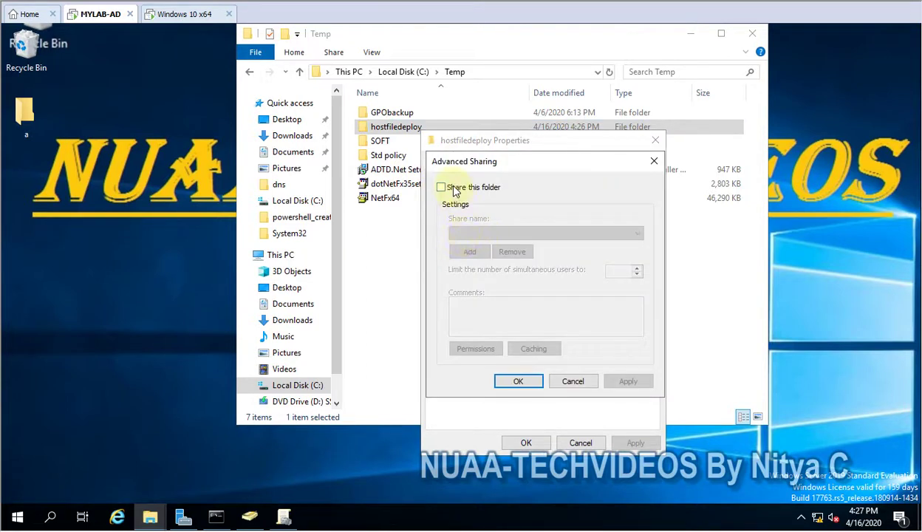
{"action": "left_click", "coordinate": [441, 187]}
{"action": "left_click", "coordinate": [509, 233]}
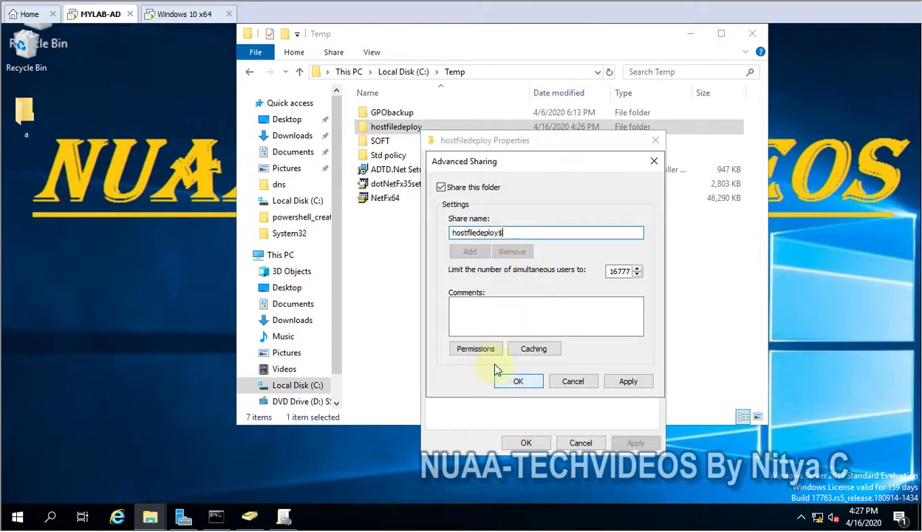
Give Everyone Full Control on the share, apply, and close the properties.
{"action": "left_click", "coordinate": [475, 347]}
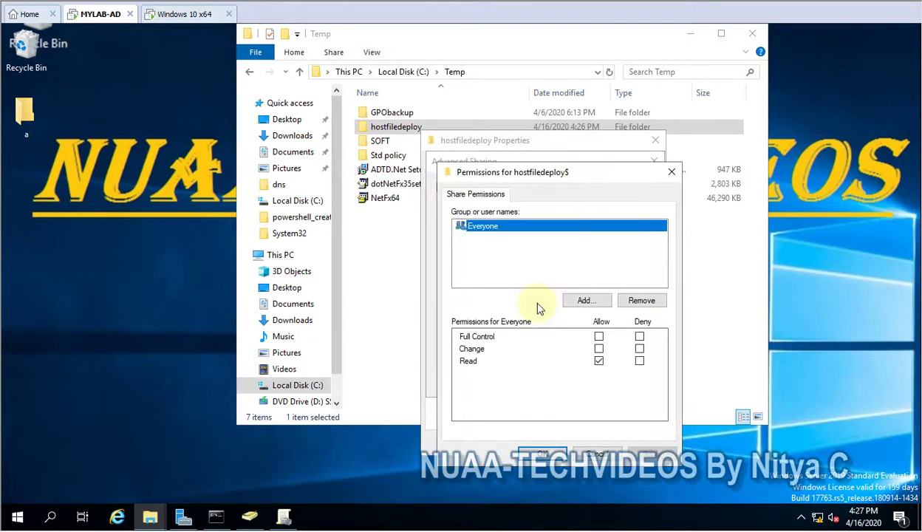
{"action": "left_click", "coordinate": [598, 336]}
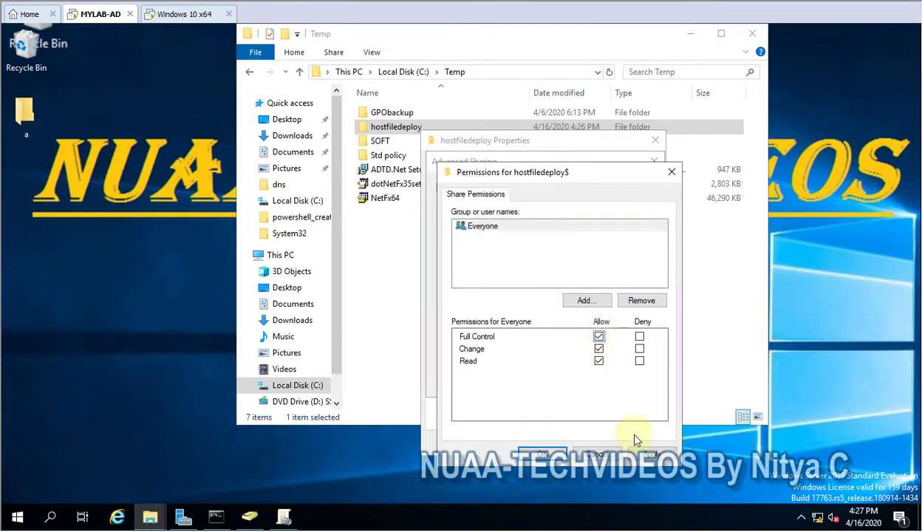
{"action": "left_click", "coordinate": [535, 452]}
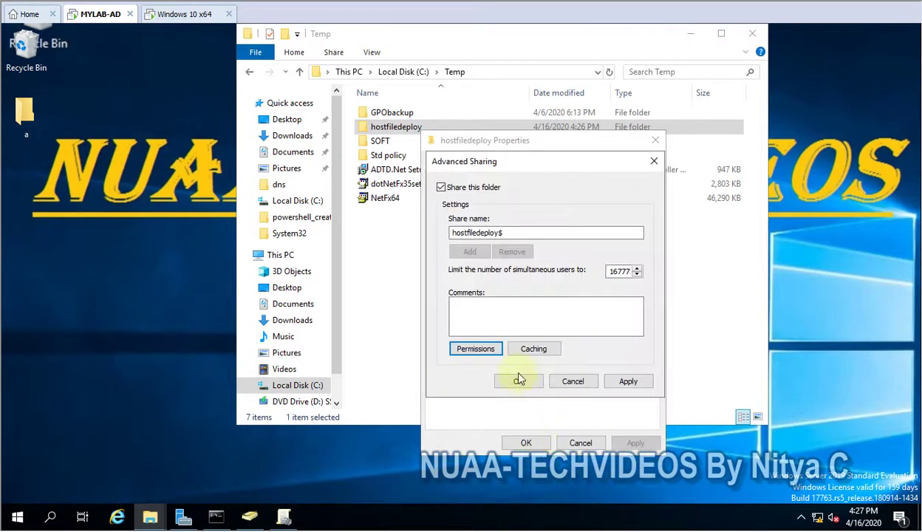
{"action": "left_click", "coordinate": [635, 383]}
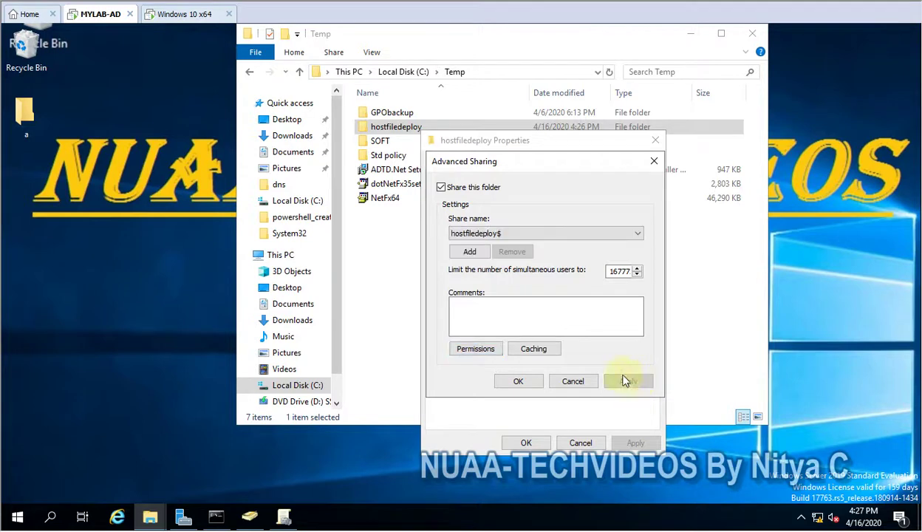
{"action": "left_click", "coordinate": [519, 382]}
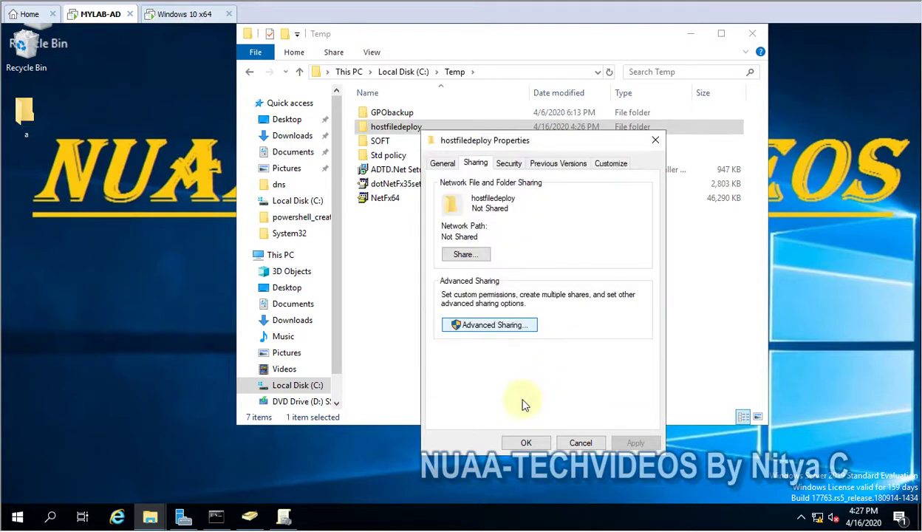
{"action": "left_click", "coordinate": [525, 442]}
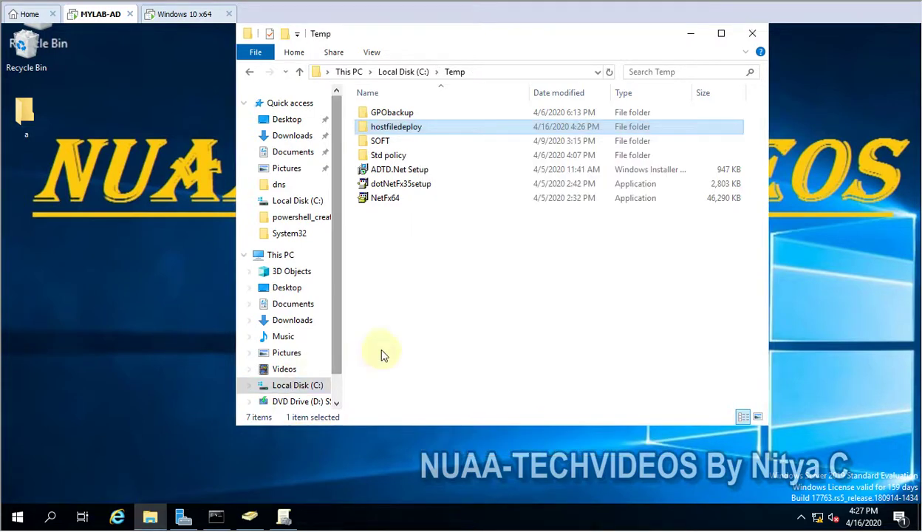
Open \\dc-1\hostfiledeploy$ from the Run prompt, then close the share window.
{"action": "right_click", "coordinate": [28, 513]}
{"action": "left_click", "coordinate": [62, 445]}
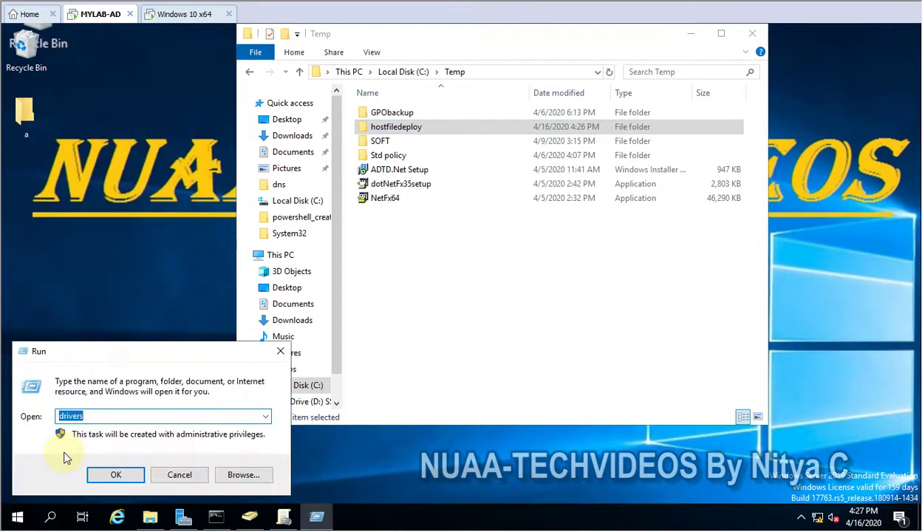
{"action": "type", "text": "\\\\dc-1"}
{"action": "type", "text": "\\"}
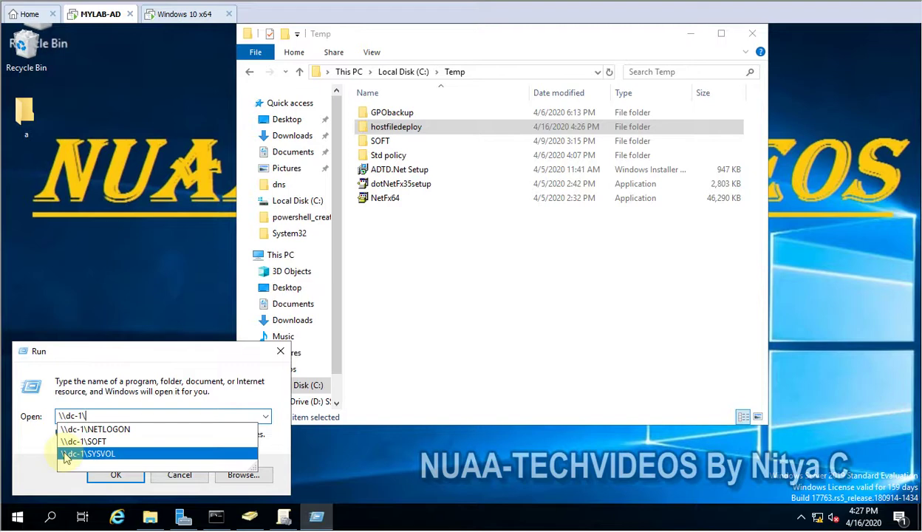
{"action": "type", "text": "ho"}
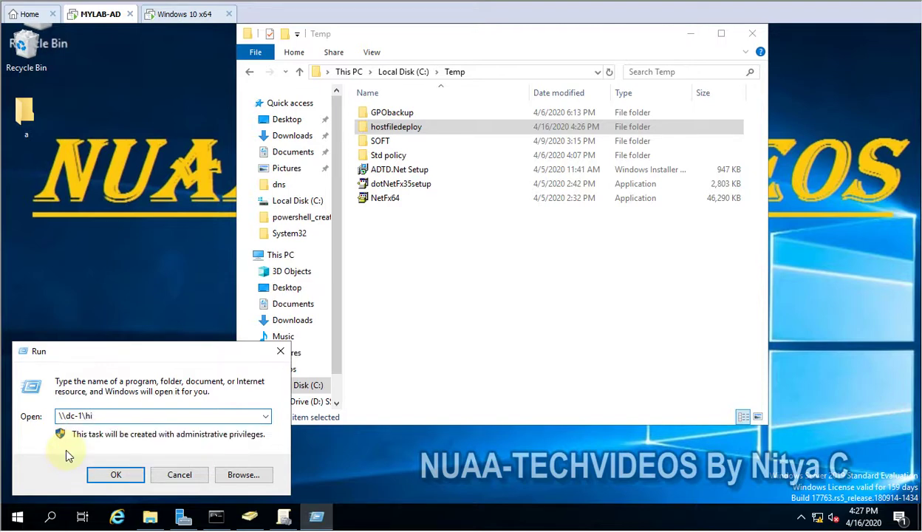
{"action": "type", "text": "stfiledeploy$\\"}
{"action": "key", "text": "Return"}
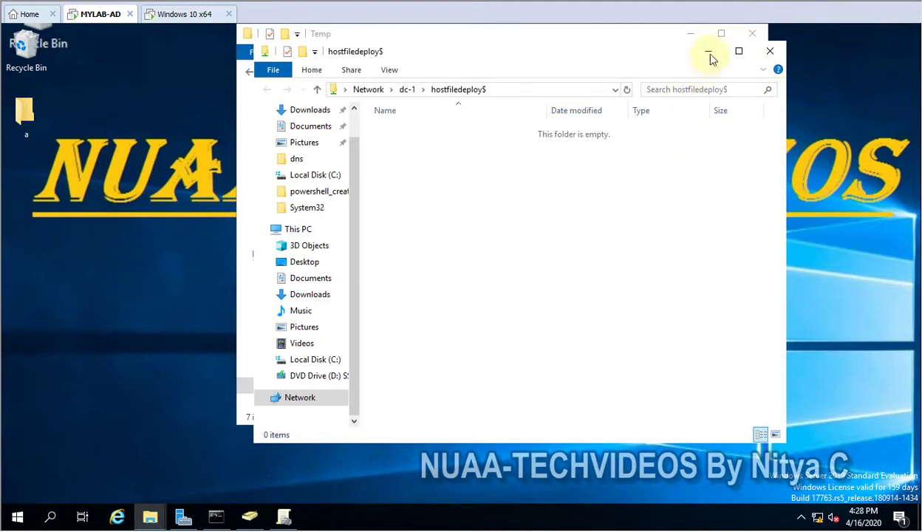
{"action": "key", "text": "alt+F4"}
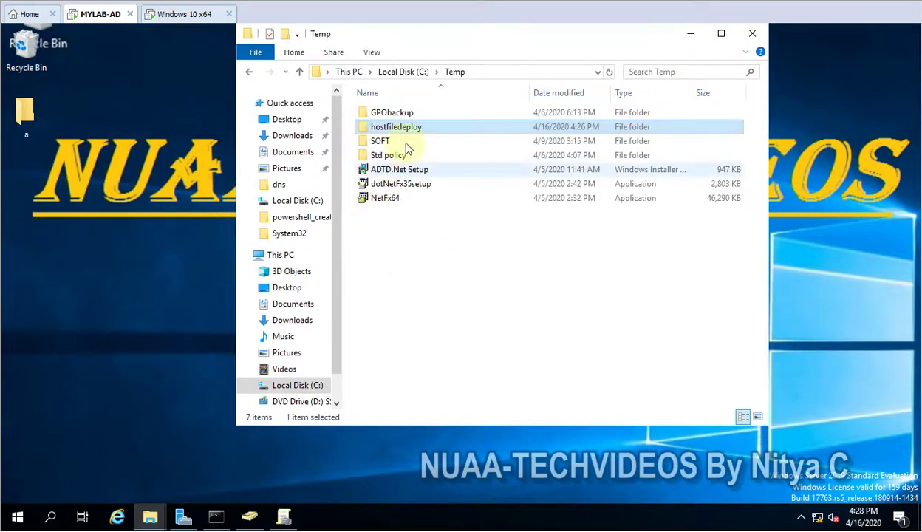
In the maximised hostfiledeploy folder, create text document hostfile and open it in Notepad.
{"action": "key", "text": "Return"}
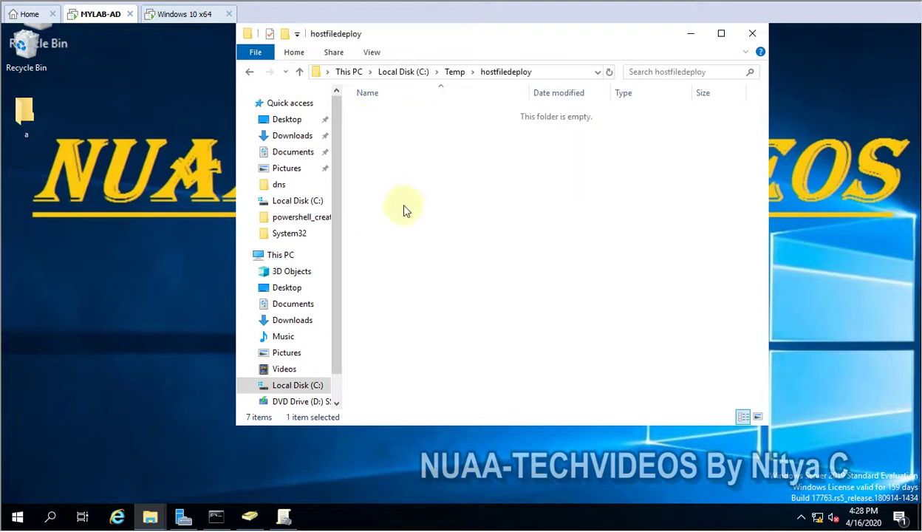
{"action": "double_click", "coordinate": [548, 46]}
{"action": "right_click", "coordinate": [224, 213]}
{"action": "mouse_move", "coordinate": [322, 381]}
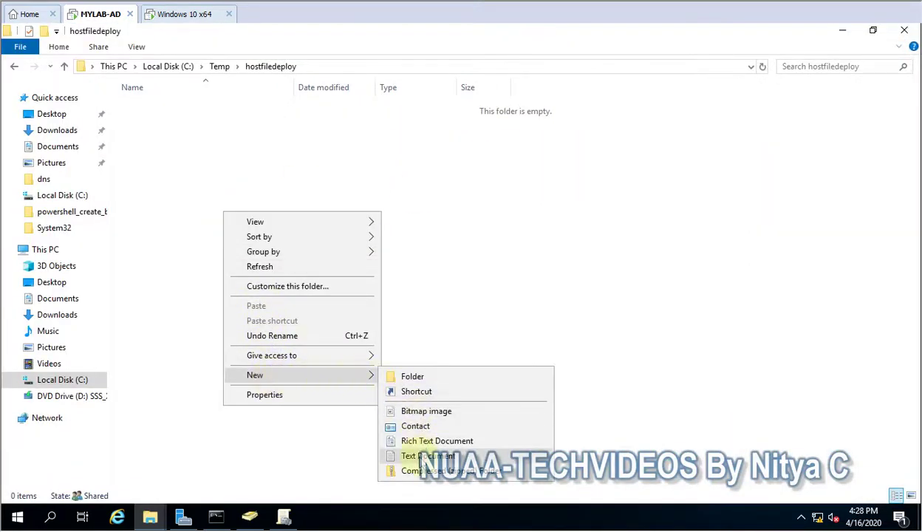
{"action": "left_click", "coordinate": [422, 455]}
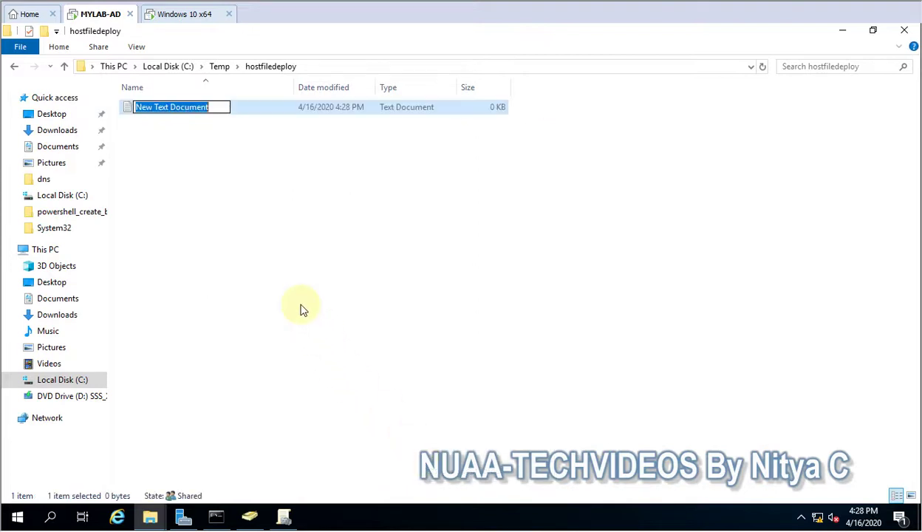
{"action": "type", "text": "host"}
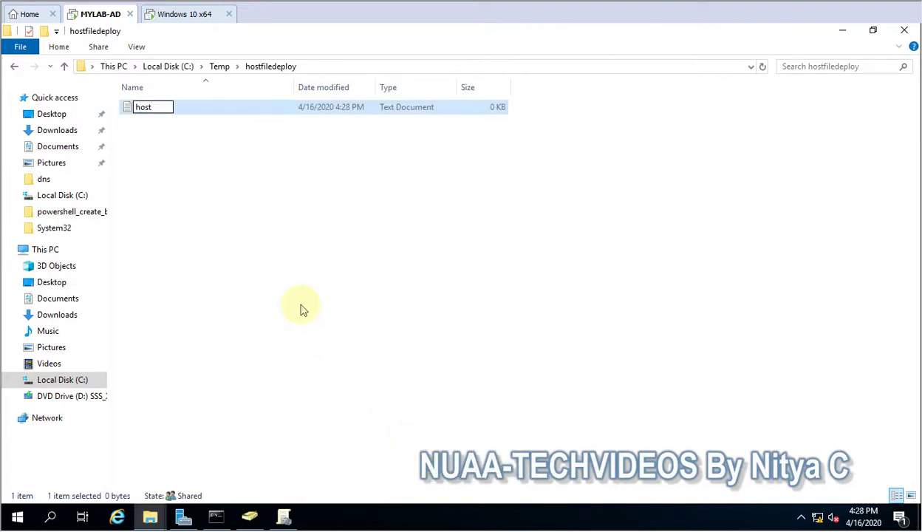
{"action": "type", "text": "file"}
{"action": "key", "text": "Return"}
{"action": "key", "text": "Return"}
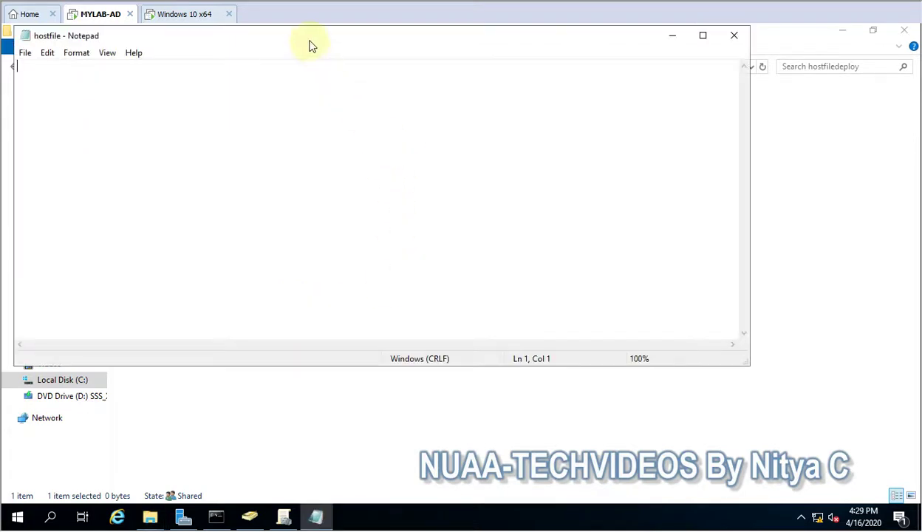
Type 'xcopy /s /y' into hostfile and review its /s and /y switches.
{"action": "left_click_drag", "start_coordinate": [311, 43], "coordinate": [430, 124]}
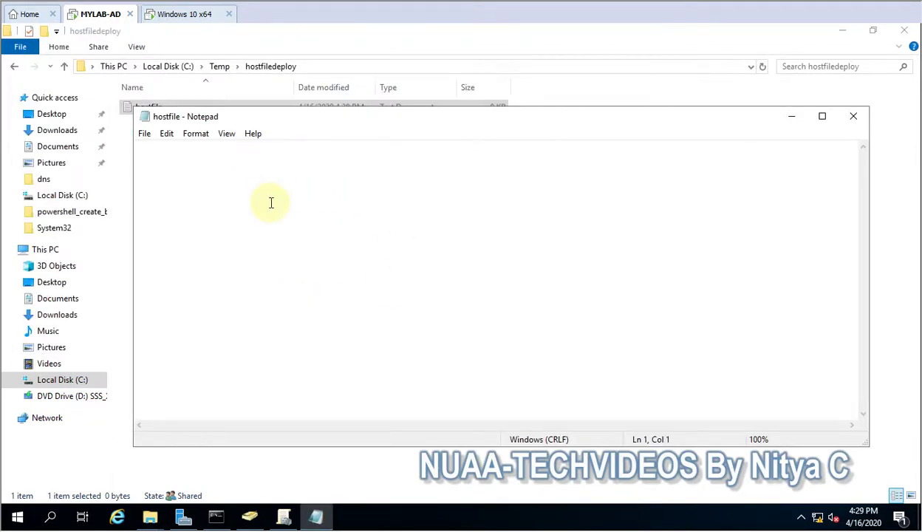
{"action": "type", "text": "xcopy /s /y"}
{"action": "left_click_drag", "start_coordinate": [169, 147], "coordinate": [187, 147]}
{"action": "left_click", "coordinate": [171, 148]}
{"action": "left_click_drag", "start_coordinate": [169, 147], "coordinate": [179, 147]}
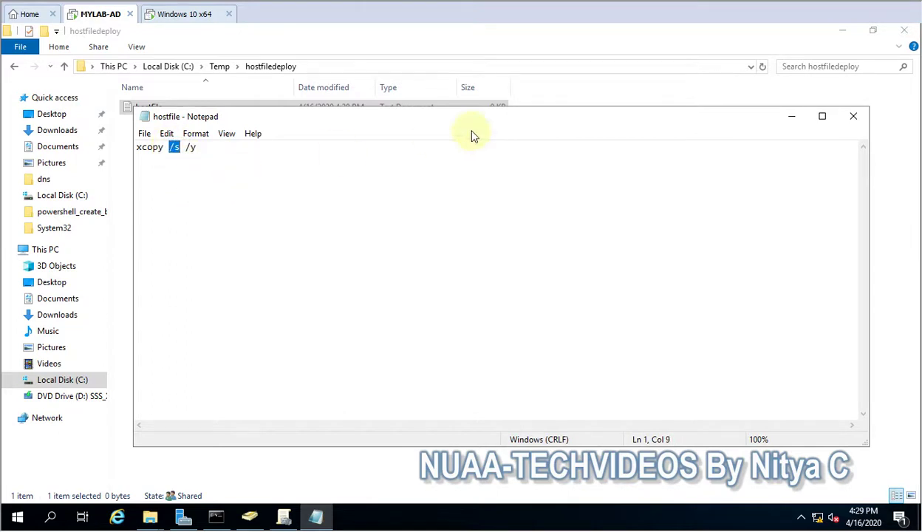
{"action": "left_click", "coordinate": [175, 156]}
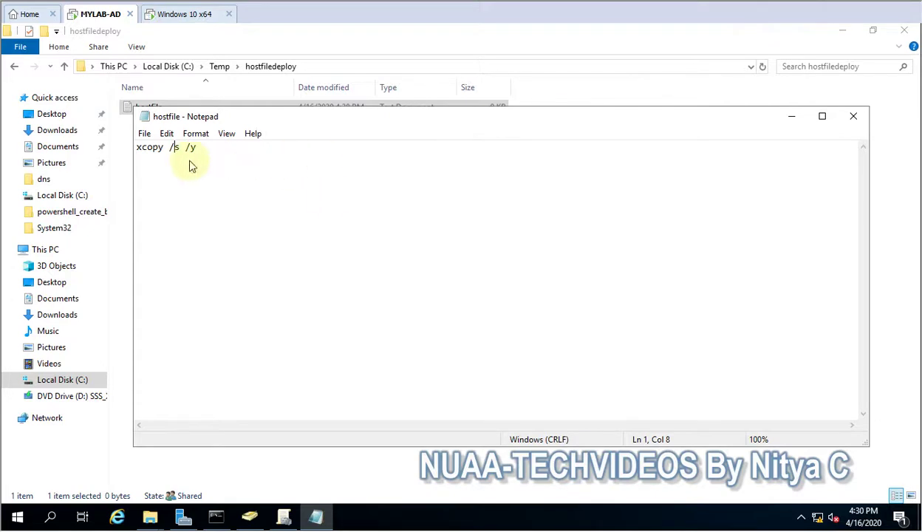
{"action": "left_click_drag", "start_coordinate": [185, 148], "coordinate": [196, 149]}
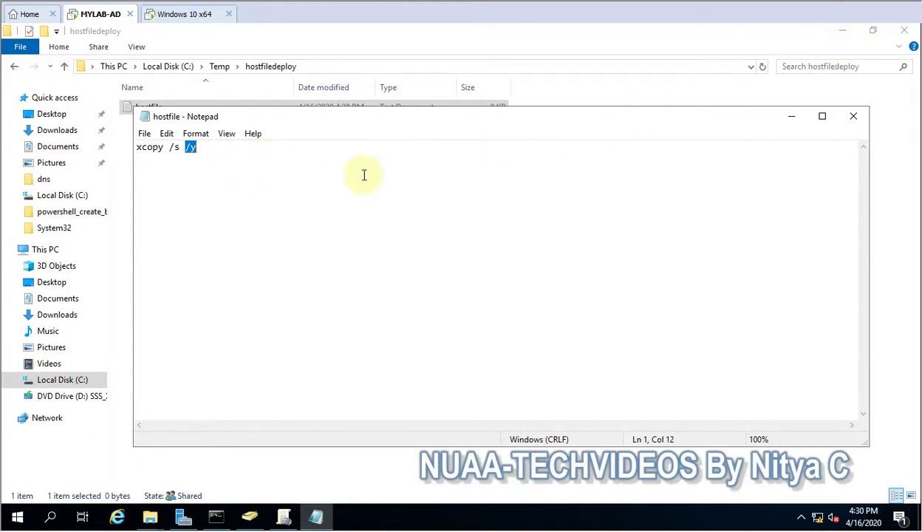
{"action": "left_click_drag", "start_coordinate": [197, 150], "coordinate": [107, 158]}
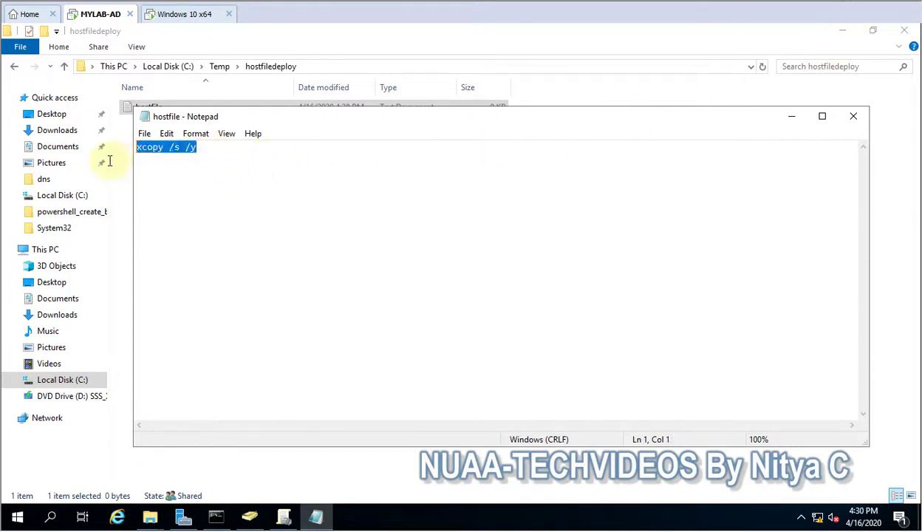
{"action": "left_click", "coordinate": [254, 164]}
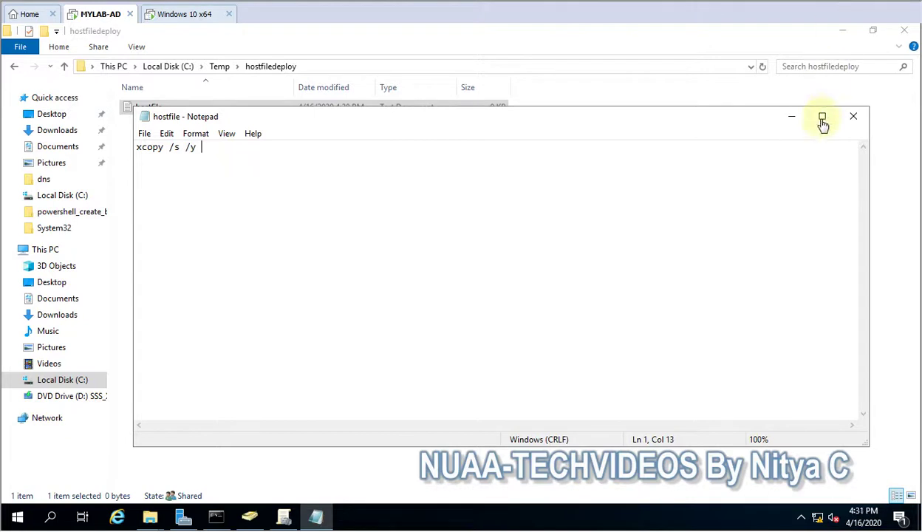
{"action": "left_click", "coordinate": [148, 517]}
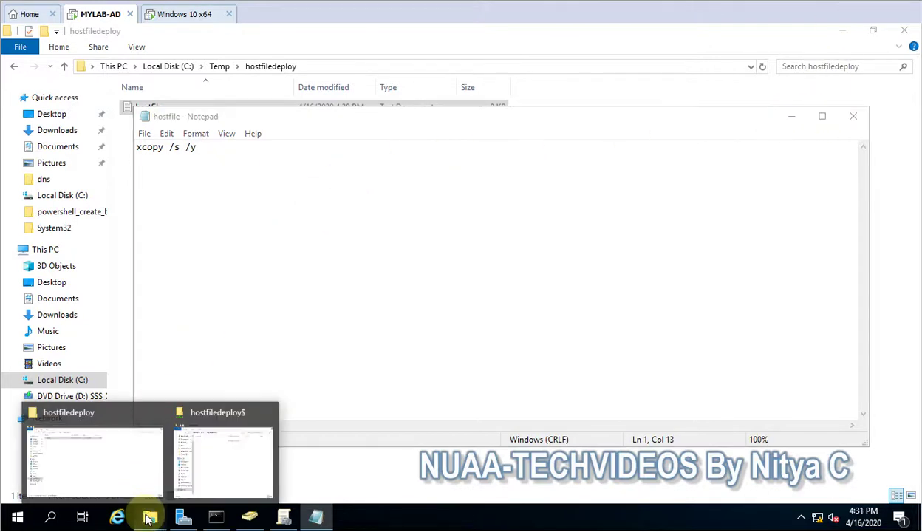
{"action": "left_click", "coordinate": [99, 455]}
Locate hosts in drivers\etc via Run, then minimise that window back to hostfiledeploy.
{"action": "right_click", "coordinate": [11, 521]}
{"action": "left_click", "coordinate": [62, 443]}
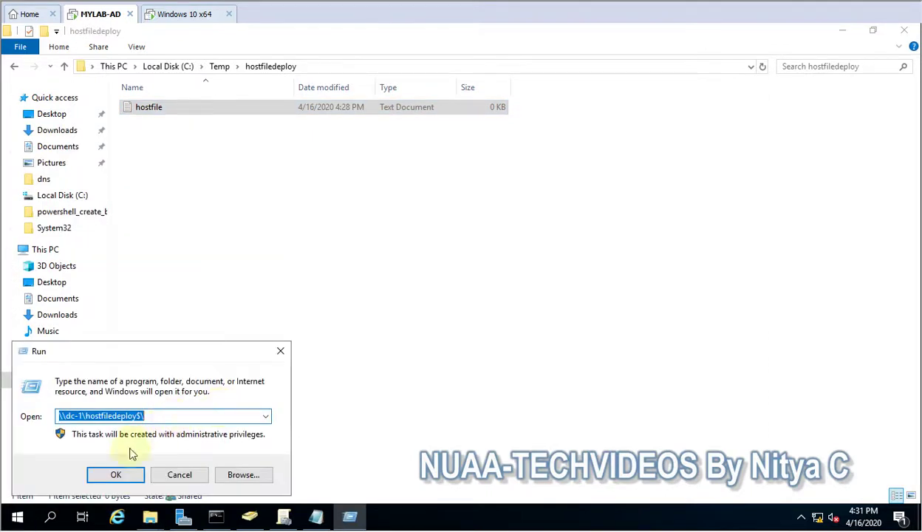
{"action": "type", "text": "host"}
{"action": "key", "text": "BackSpace"}
{"action": "key", "text": "BackSpace"}
{"action": "key", "text": "BackSpace"}
{"action": "key", "text": "BackSpace"}
{"action": "type", "text": "drivers"}
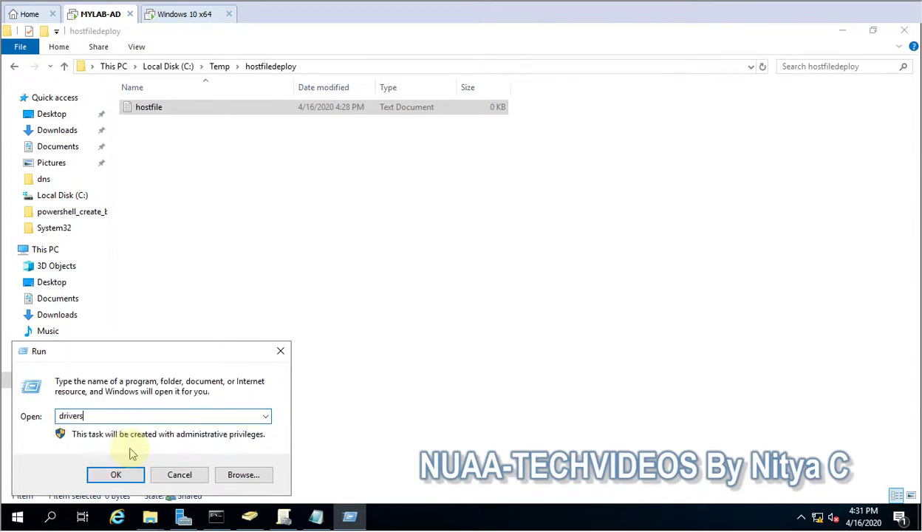
{"action": "key", "text": "Return"}
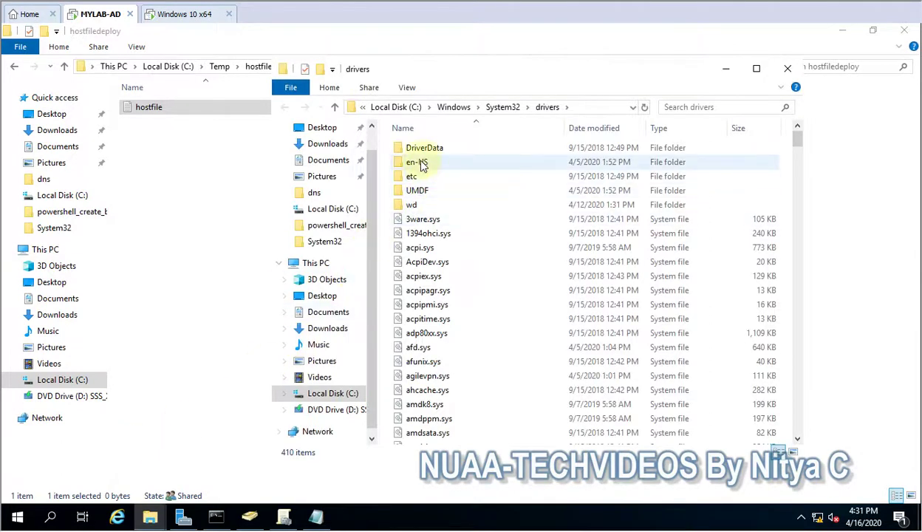
{"action": "double_click", "coordinate": [412, 177]}
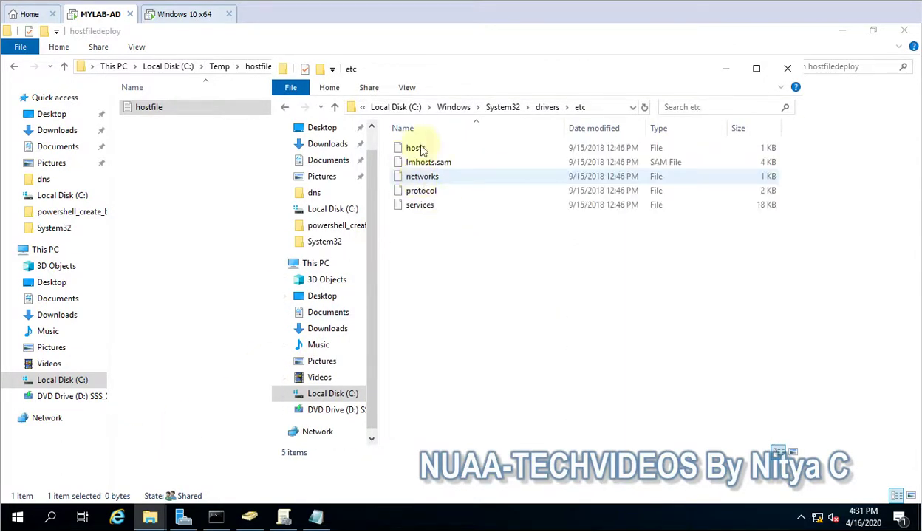
{"action": "left_click", "coordinate": [422, 150]}
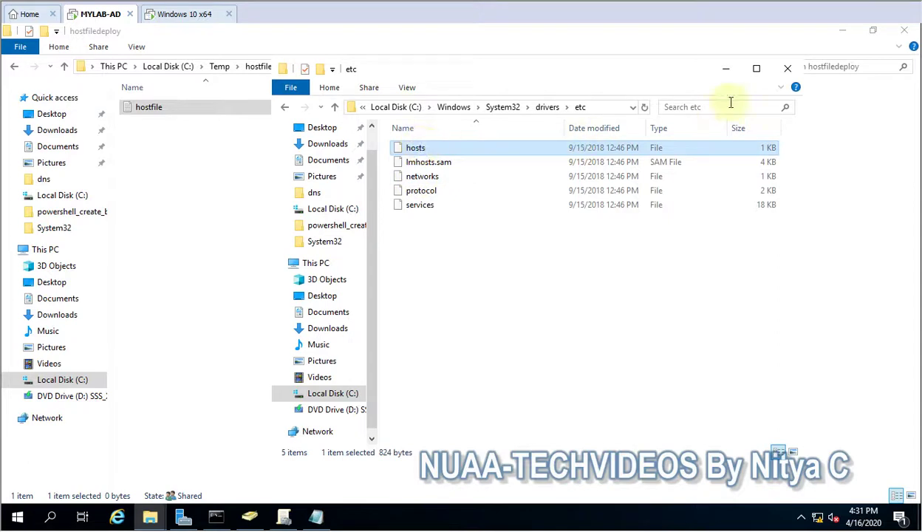
{"action": "left_click", "coordinate": [724, 74]}
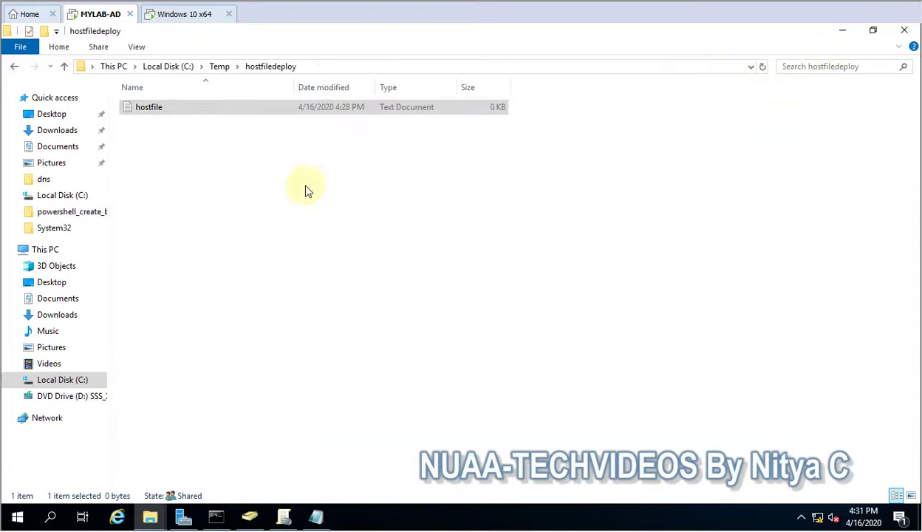
{"action": "right_click", "coordinate": [138, 161]}
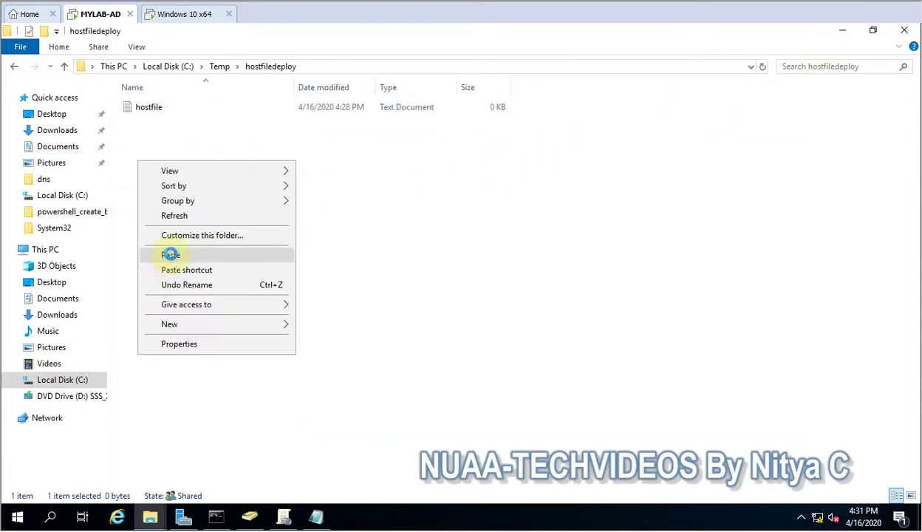
Paste the hosts file into the local hostfiledeploy folder beside hostfile.
{"action": "left_click", "coordinate": [171, 255]}
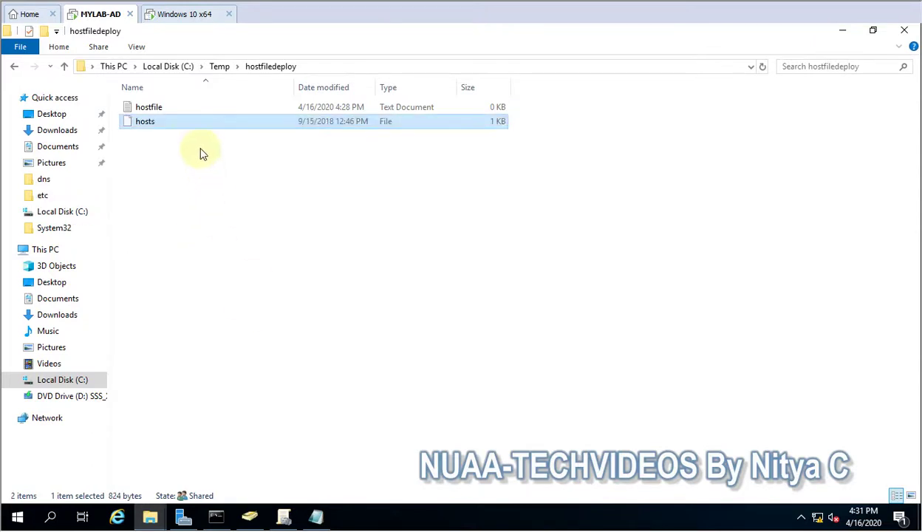
{"action": "double_click", "coordinate": [162, 125]}
{"action": "left_click", "coordinate": [304, 155]}
{"action": "left_click", "coordinate": [225, 157]}
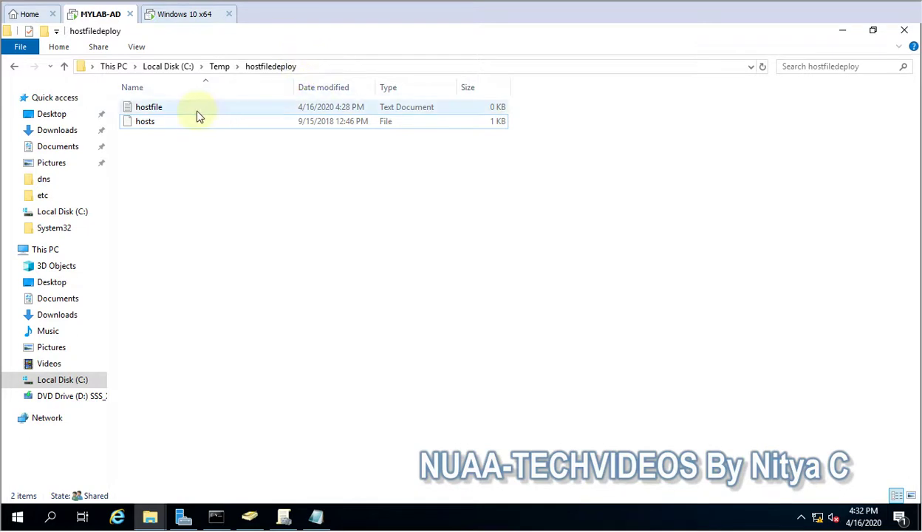
{"action": "left_click", "coordinate": [327, 68]}
{"action": "left_click", "coordinate": [325, 67]}
{"action": "left_click", "coordinate": [99, 66]}
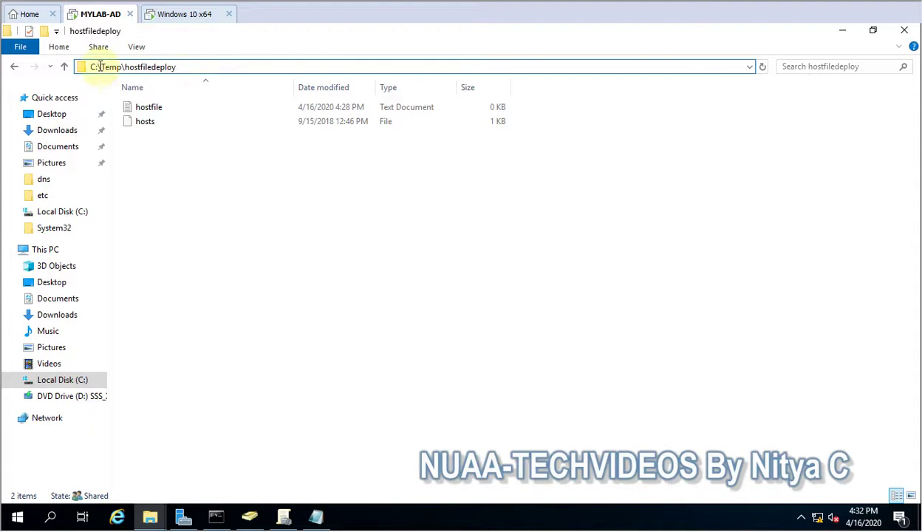
In the share window, set the address to \\dc-1\hostfiledeploy$\ and select that full path.
{"action": "left_click", "coordinate": [161, 517]}
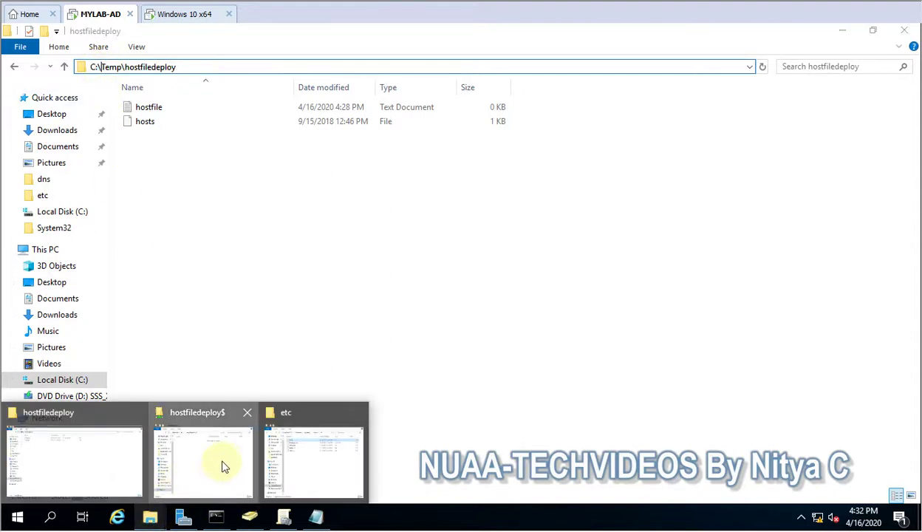
{"action": "left_click", "coordinate": [222, 465]}
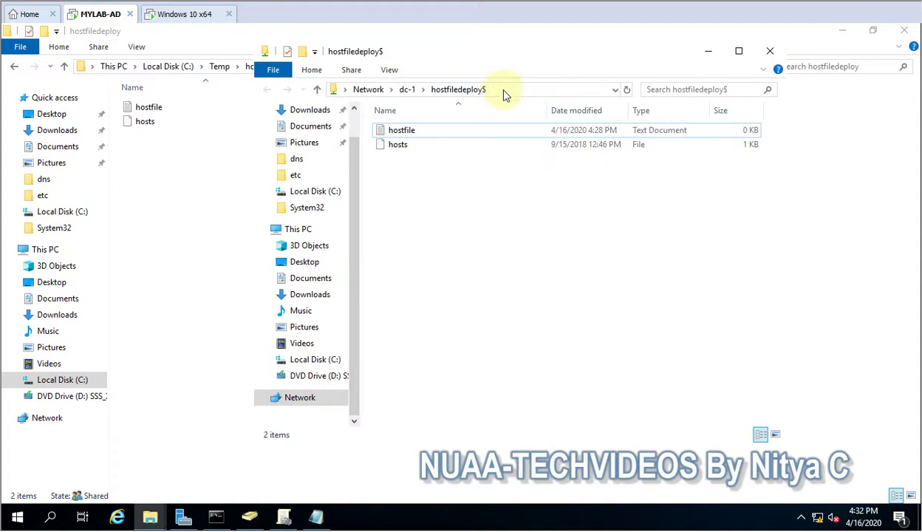
{"action": "left_click", "coordinate": [504, 89]}
{"action": "left_click", "coordinate": [505, 90]}
{"action": "type", "text": "\\"}
{"action": "key", "text": "Down"}
{"action": "key", "text": "Down"}
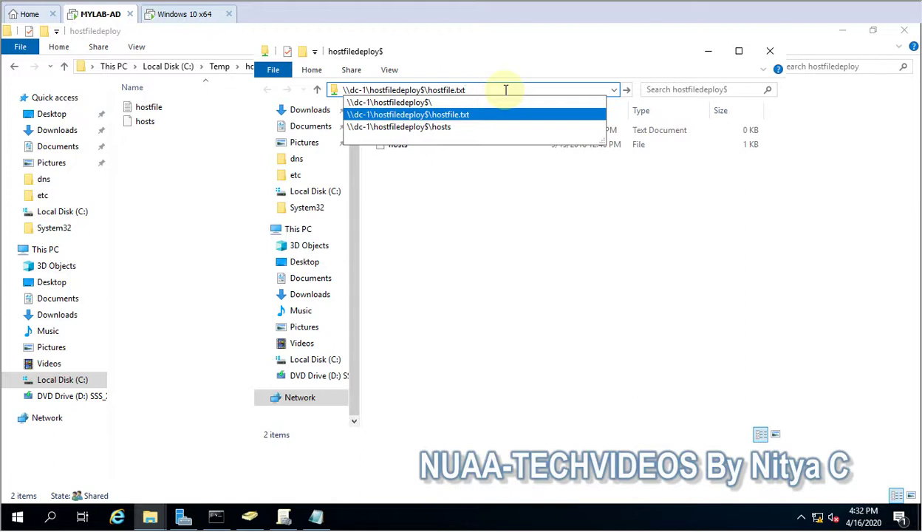
{"action": "key", "text": "Down"}
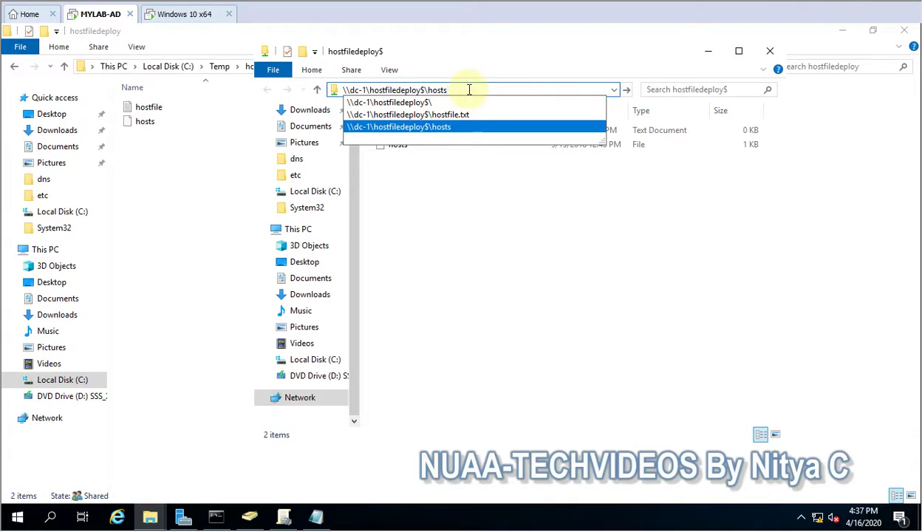
{"action": "key", "text": "BackSpace"}
{"action": "key", "text": "BackSpace"}
{"action": "key", "text": "BackSpace"}
{"action": "key", "text": "BackSpace"}
{"action": "key", "text": "BackSpace"}
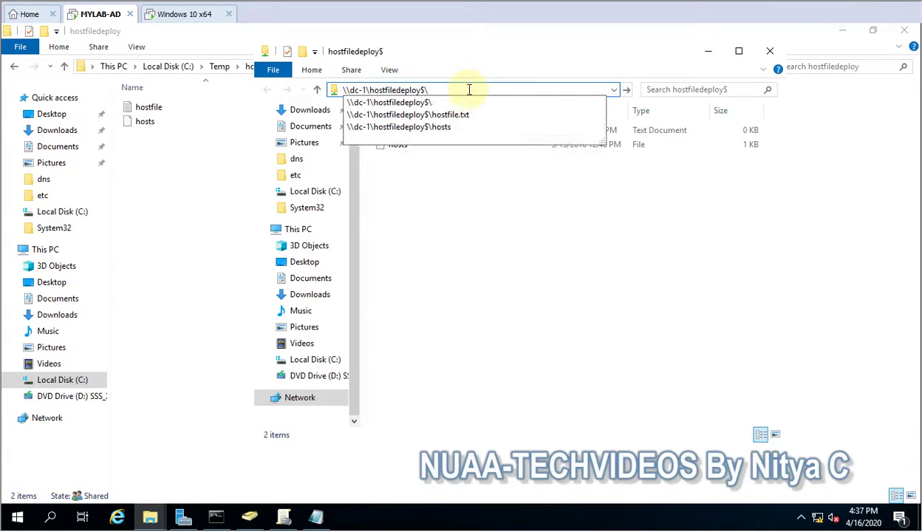
{"action": "left_click", "coordinate": [335, 90]}
{"action": "key", "text": "ctrl+c"}
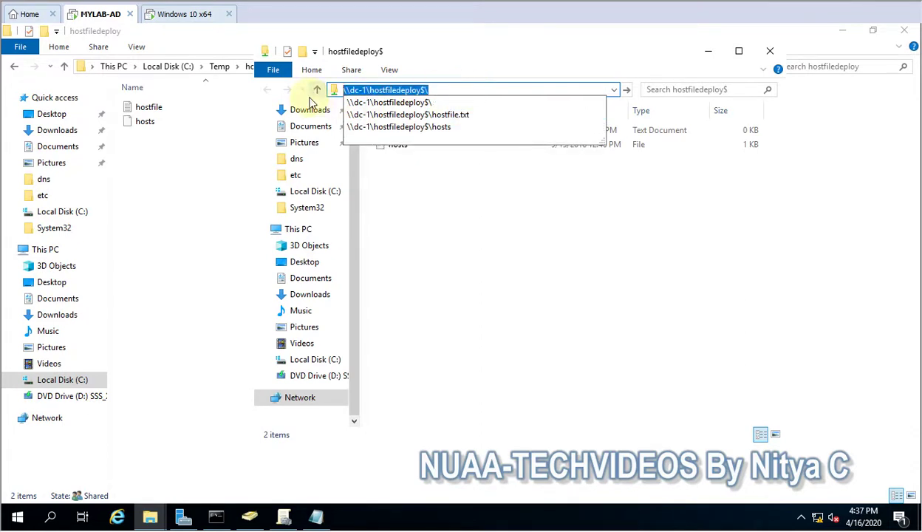
{"action": "left_click", "coordinate": [576, 206]}
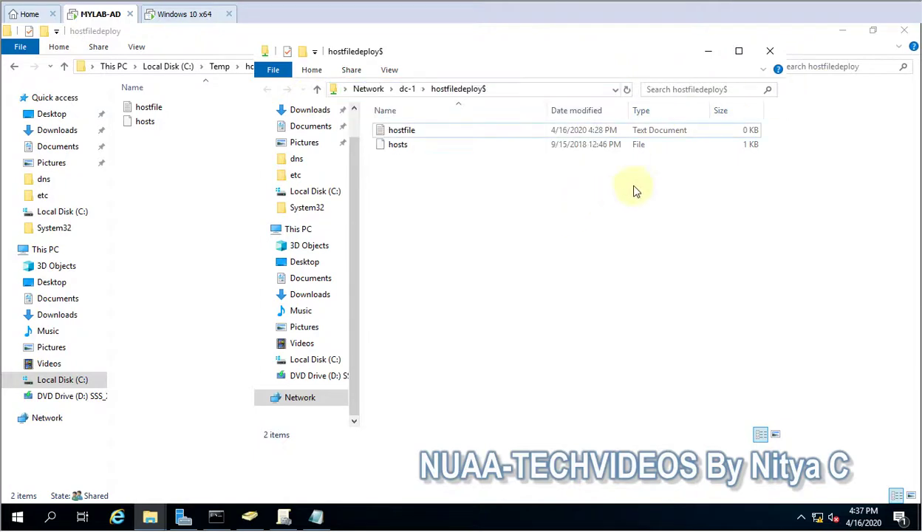
Append \\dc-1\hostfiledeploy$\ after 'xcopy /s /y' in Notepad, removing the duplicate backslashes.
{"action": "left_click", "coordinate": [843, 35]}
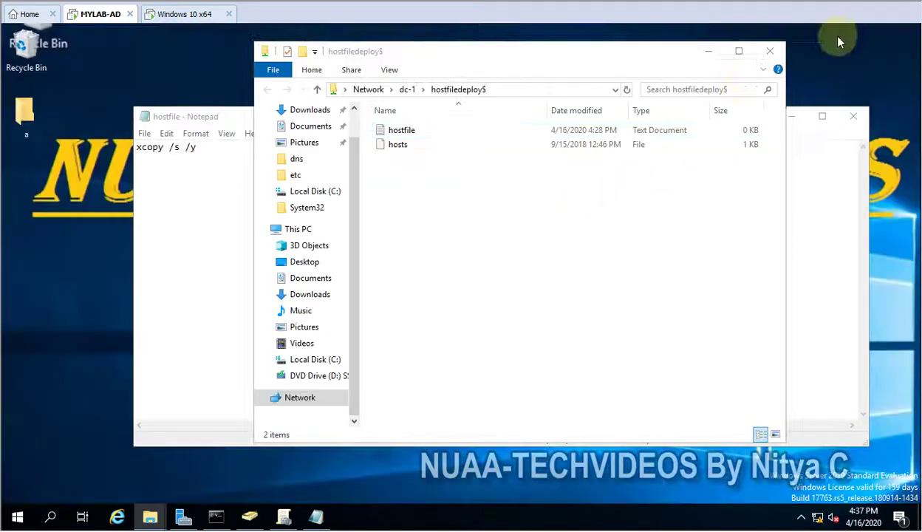
{"action": "left_click", "coordinate": [707, 52]}
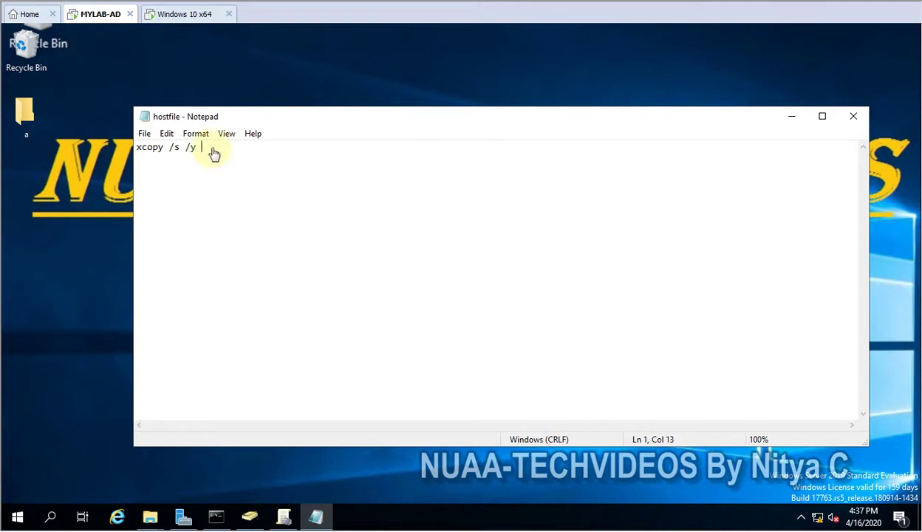
{"action": "type", "text": "\\\\"}
{"action": "key", "text": "ctrl+v"}
{"action": "left_click_drag", "start_coordinate": [212, 147], "coordinate": [219, 147]}
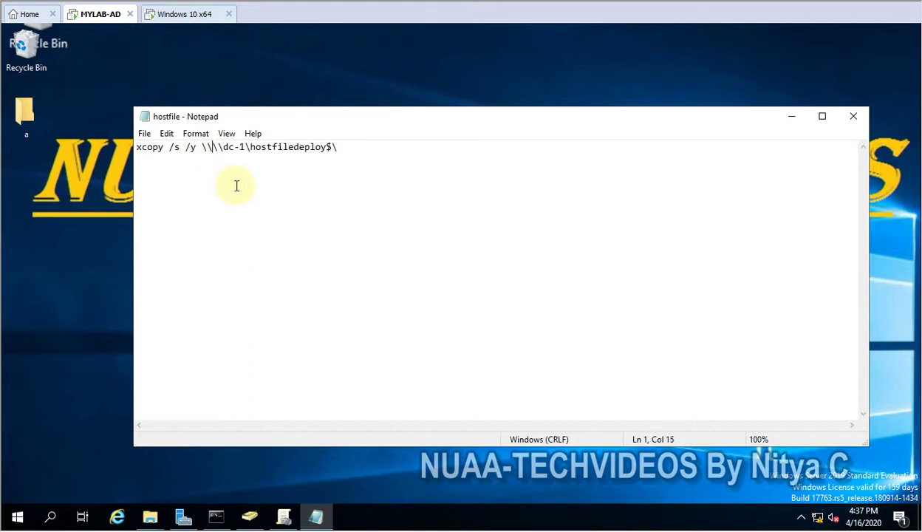
{"action": "key", "text": "BackSpace"}
{"action": "key", "text": "BackSpace"}
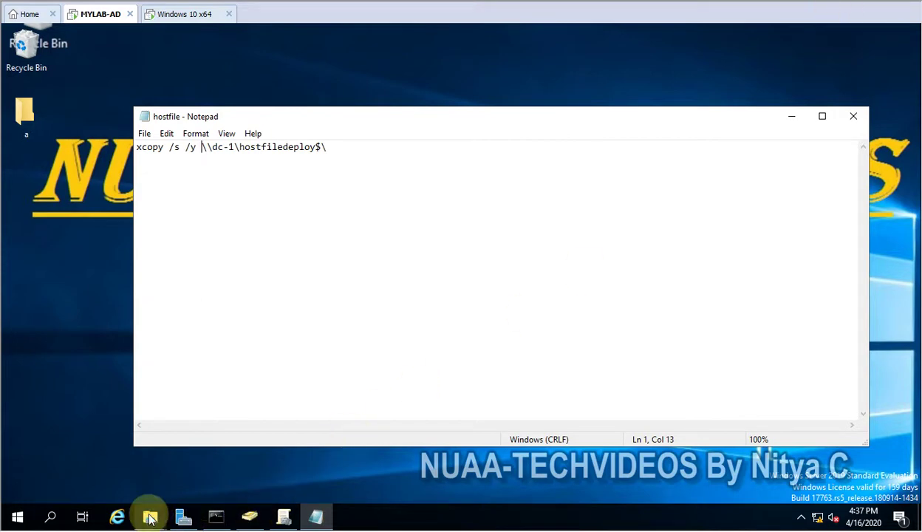
Complete the etc folder address to C:\Windows\System32\drivers\etc\hosts and select that path.
{"action": "left_click", "coordinate": [280, 447]}
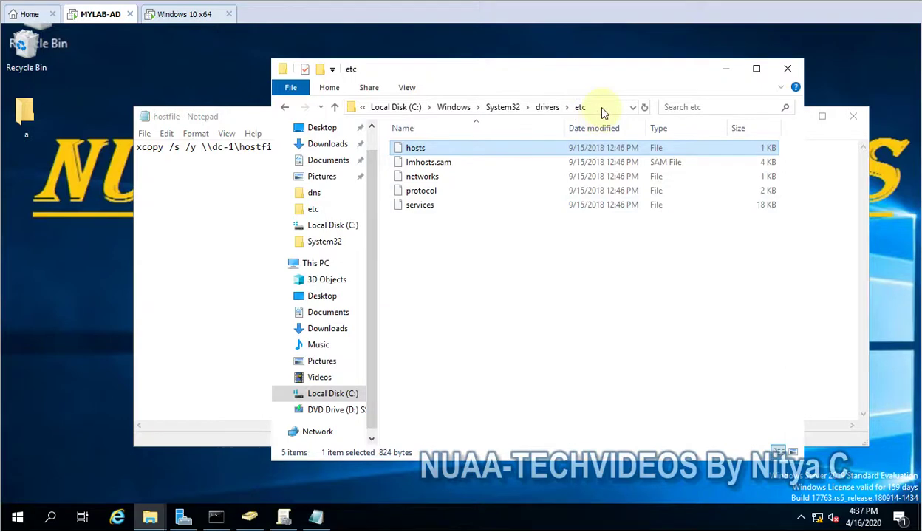
{"action": "left_click", "coordinate": [603, 107]}
{"action": "left_click", "coordinate": [545, 107]}
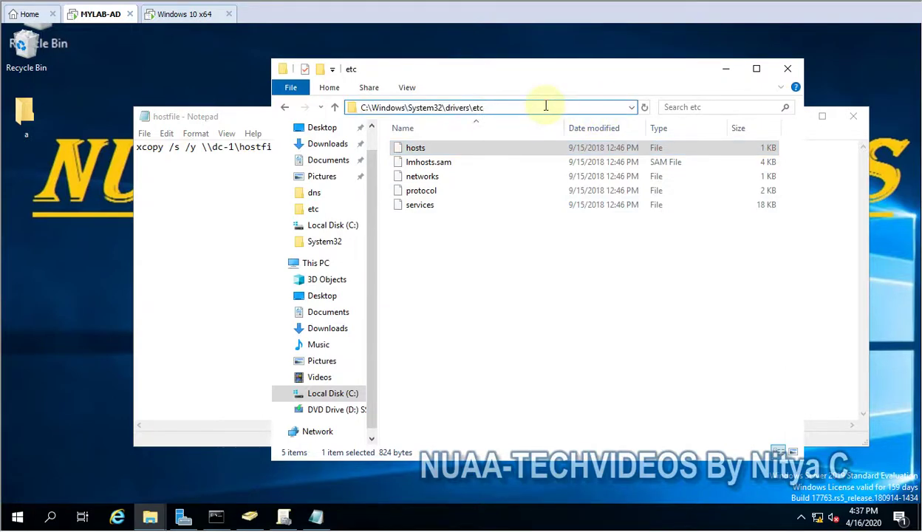
{"action": "type", "text": "\\"}
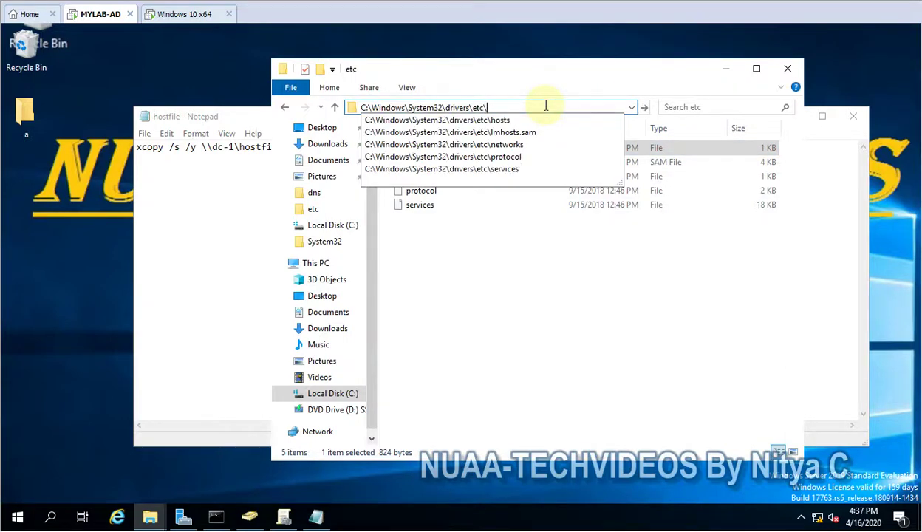
{"action": "key", "text": "Down"}
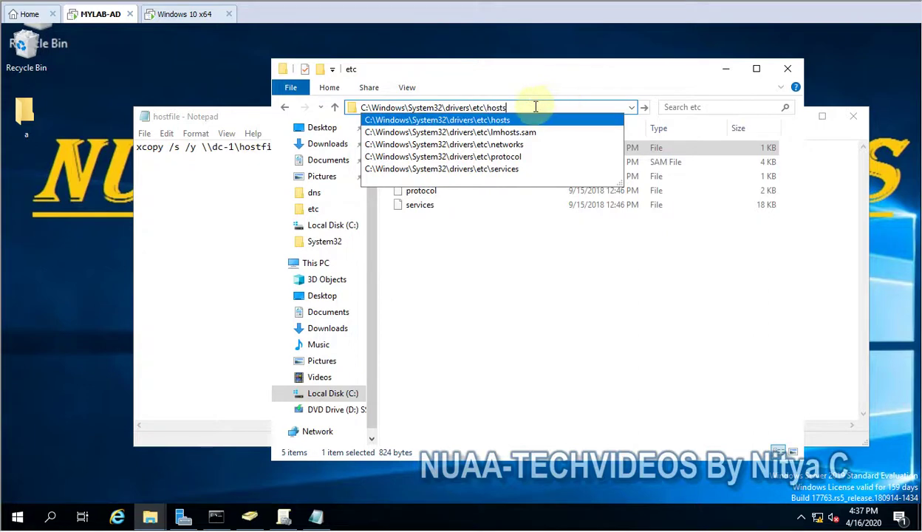
{"action": "left_click_drag", "start_coordinate": [505, 107], "coordinate": [314, 109]}
{"action": "key", "text": "ctrl+c"}
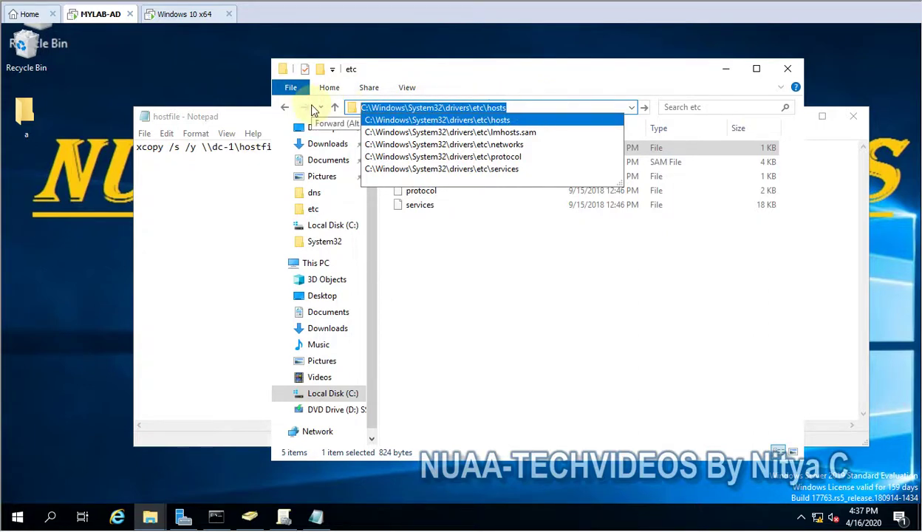
{"action": "left_click", "coordinate": [727, 73]}
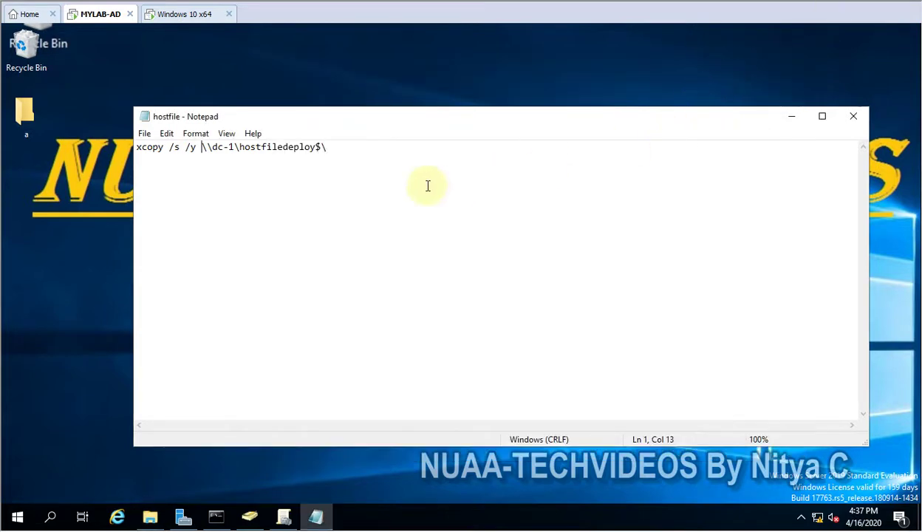
Paste the hosts path as the xcopy destination, replacing C:\Windows with %windir%.
{"action": "left_click", "coordinate": [360, 150]}
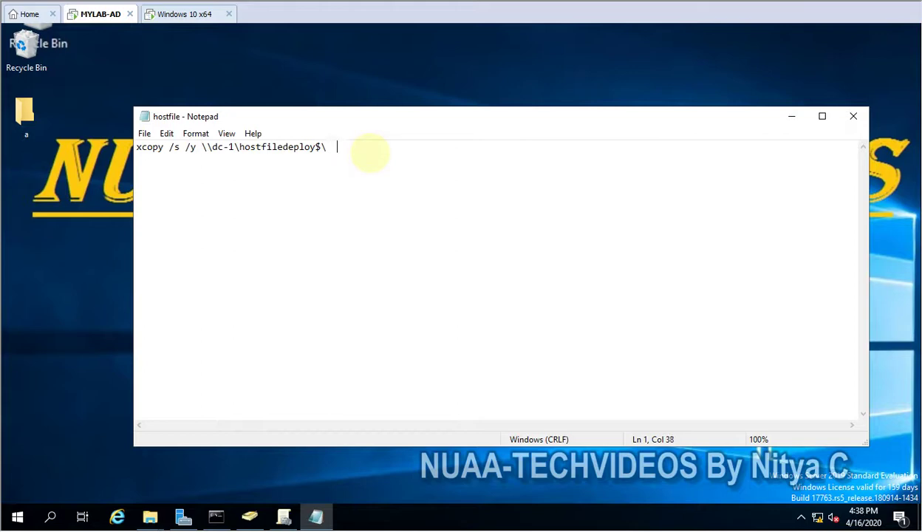
{"action": "type", "text": "\\\\"}
{"action": "key", "text": "ctrl+v"}
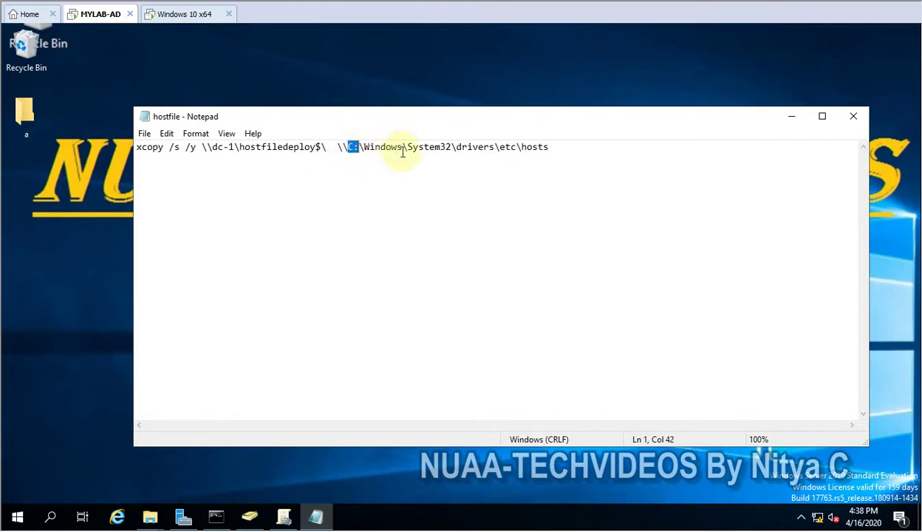
{"action": "left_click_drag", "start_coordinate": [403, 151], "coordinate": [340, 152]}
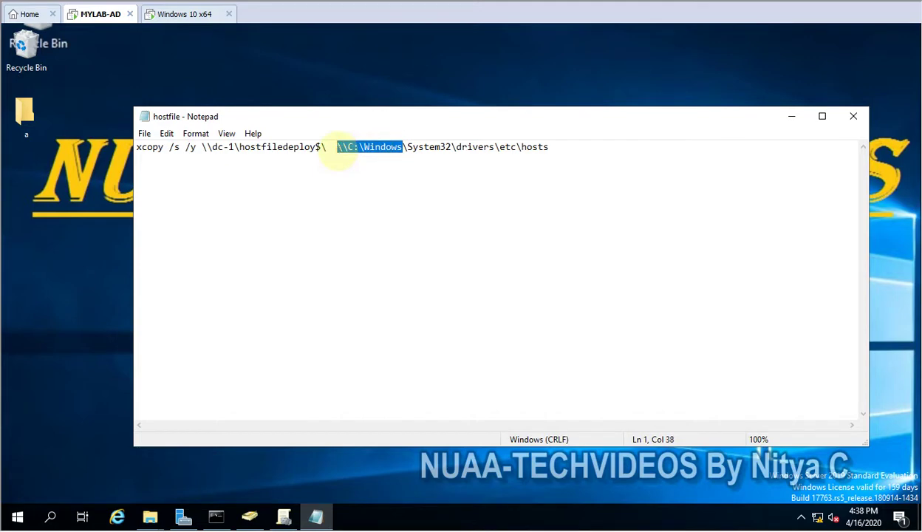
{"action": "type", "text": "%win"}
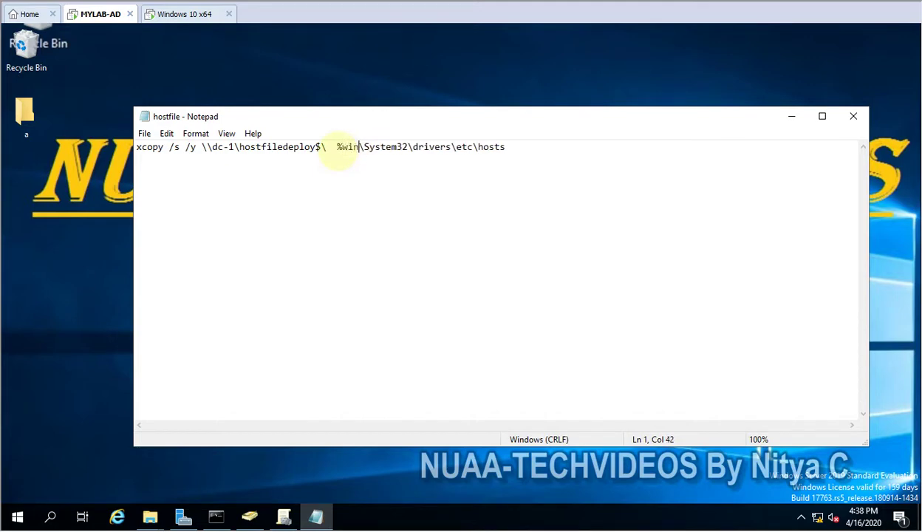
{"action": "type", "text": "dir"}
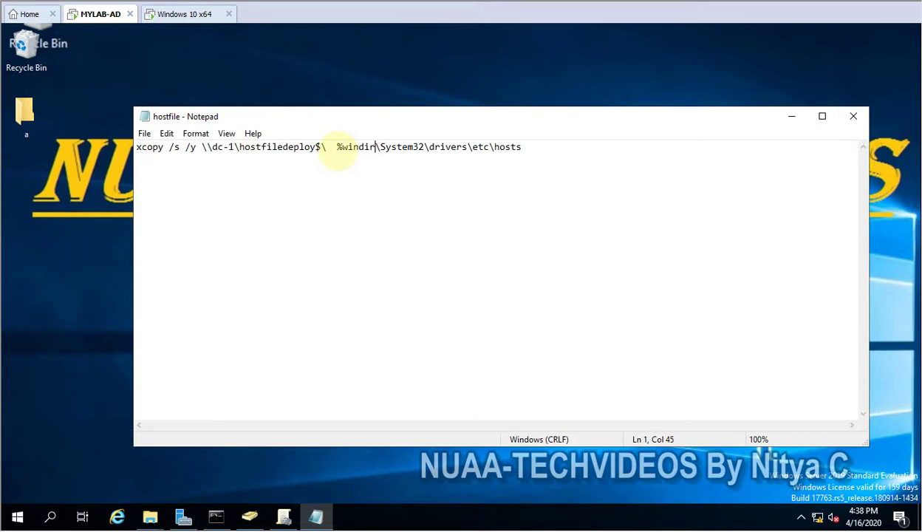
{"action": "type", "text": "%"}
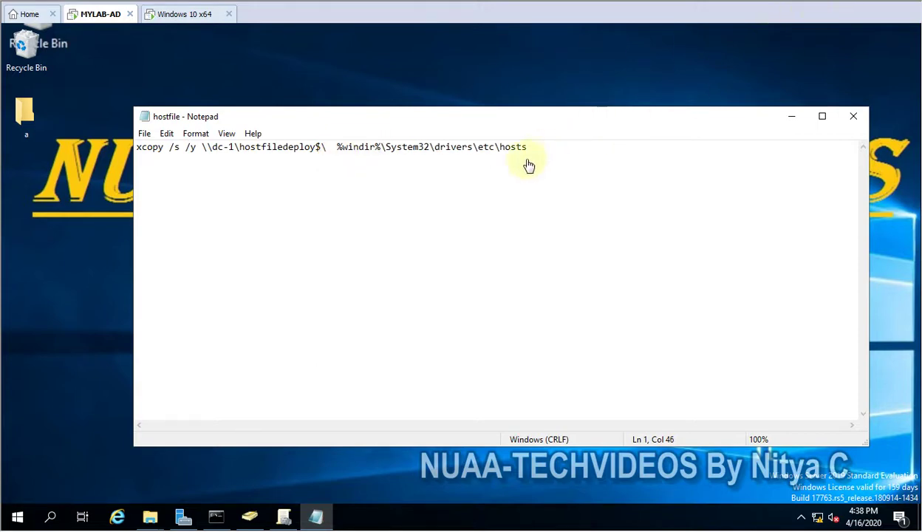
{"action": "left_click_drag", "start_coordinate": [537, 150], "coordinate": [336, 155]}
{"action": "key", "text": "ctrl+c"}
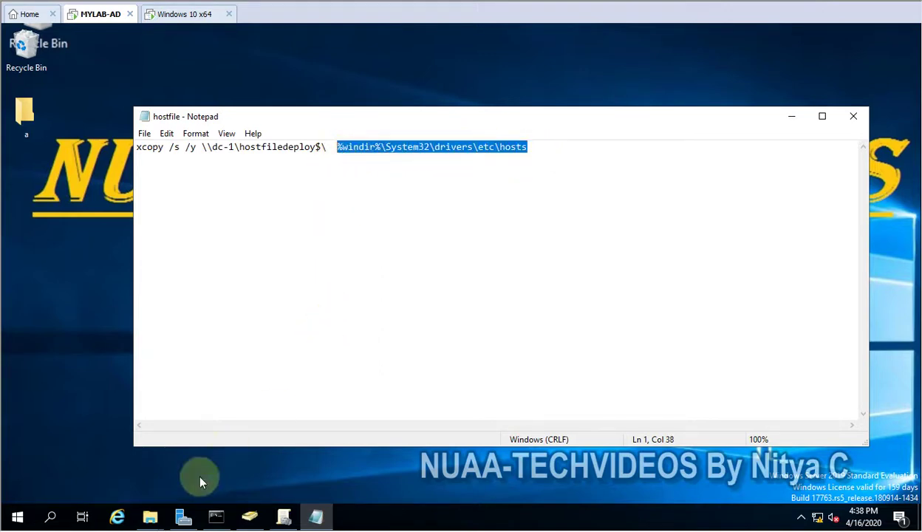
{"action": "left_click", "coordinate": [150, 516]}
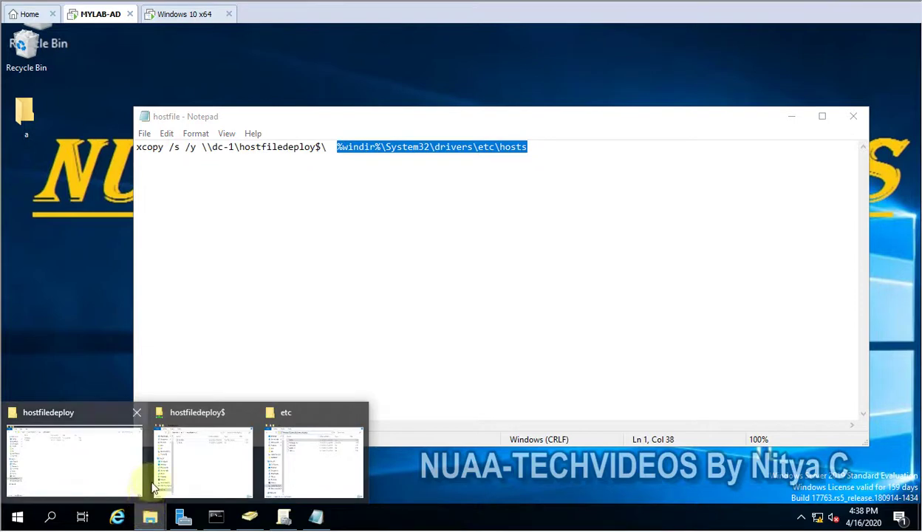
{"action": "right_click", "coordinate": [16, 517]}
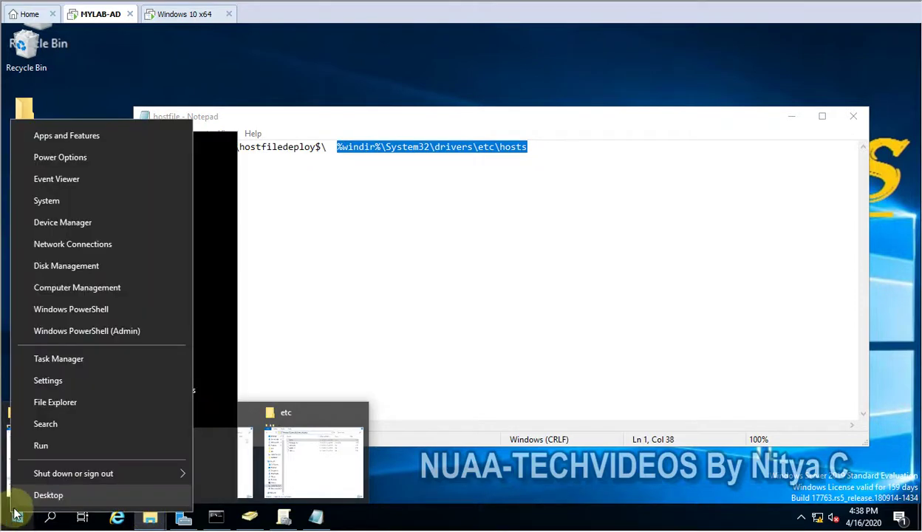
{"action": "left_click", "coordinate": [48, 440]}
{"action": "key", "text": "ctrl+v"}
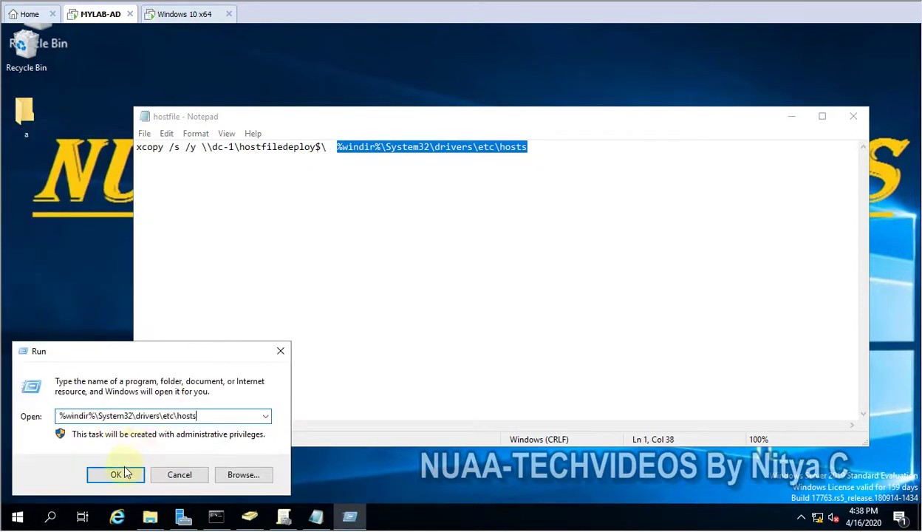
{"action": "left_click", "coordinate": [116, 470]}
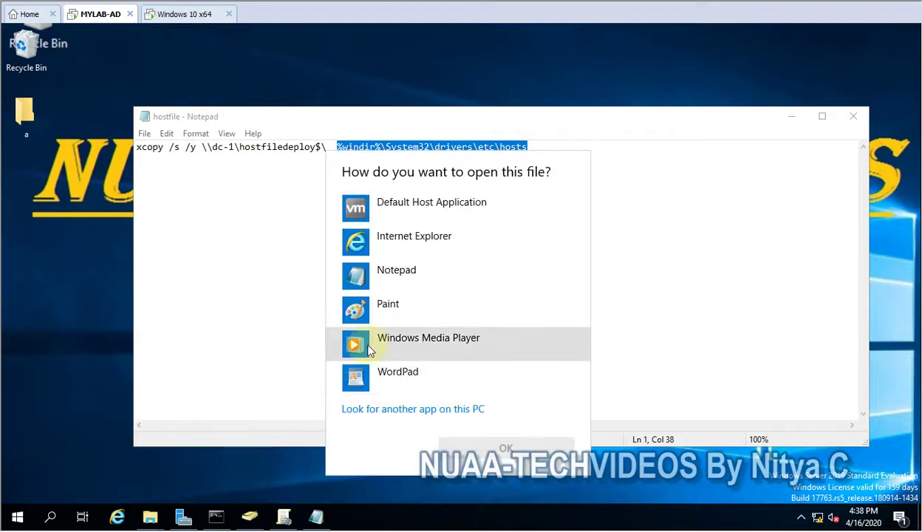
{"action": "left_click", "coordinate": [410, 284]}
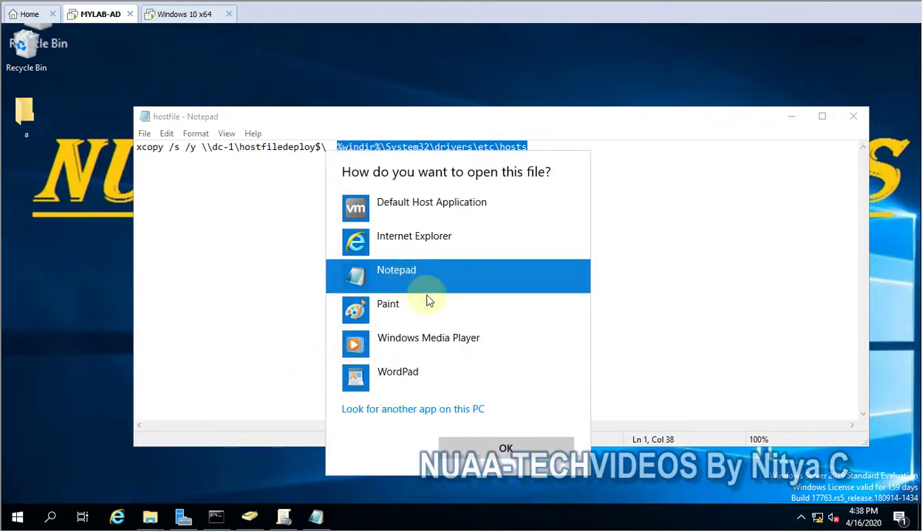
{"action": "left_click", "coordinate": [504, 446]}
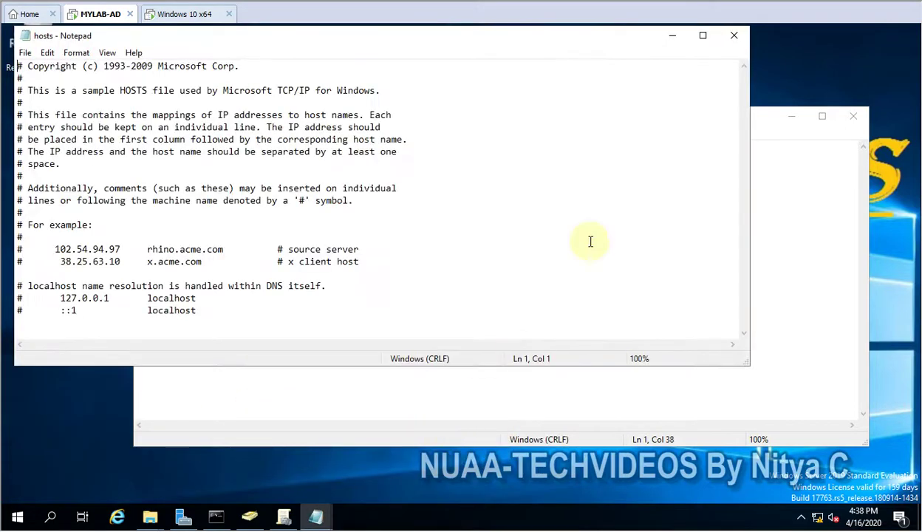
{"action": "left_click", "coordinate": [733, 35]}
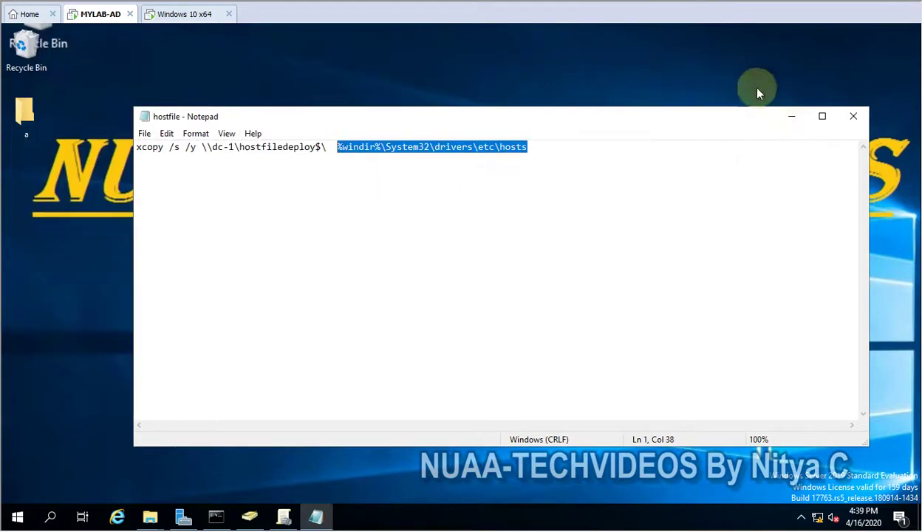
Review the xcopy line's source path, destination path and /s /y switches.
{"action": "left_click", "coordinate": [581, 149]}
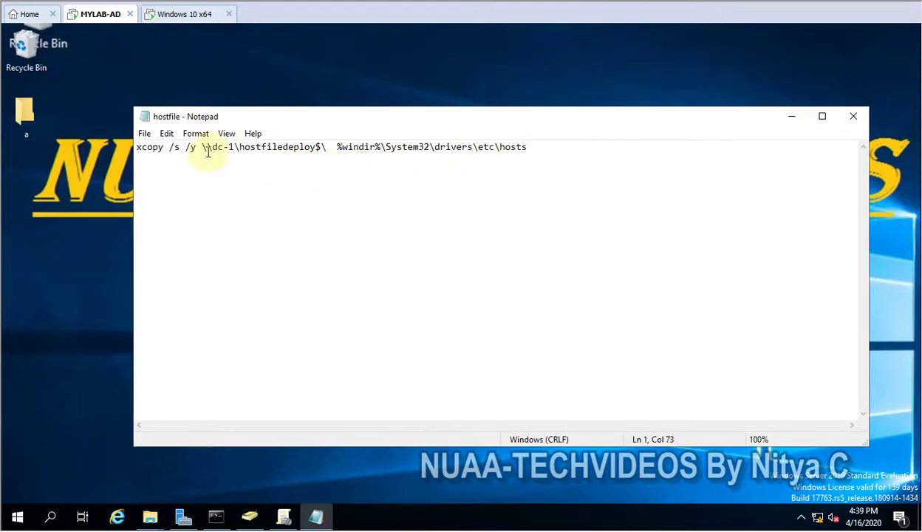
{"action": "left_click_drag", "start_coordinate": [201, 148], "coordinate": [326, 150]}
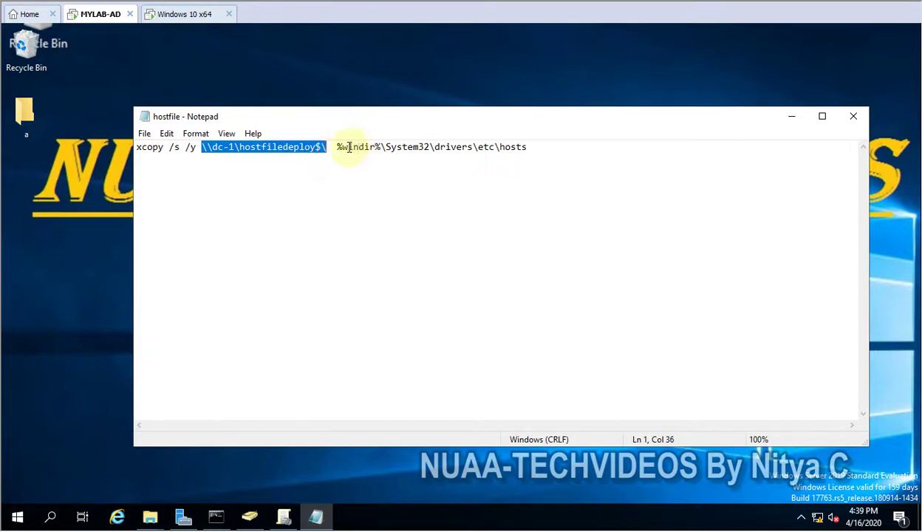
{"action": "left_click_drag", "start_coordinate": [348, 147], "coordinate": [527, 146]}
{"action": "left_click", "coordinate": [534, 149]}
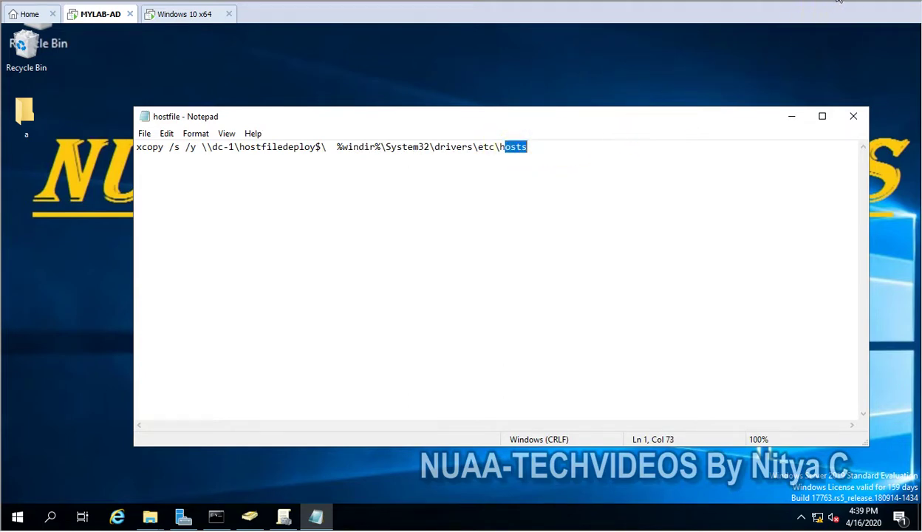
{"action": "key", "text": "Right"}
{"action": "left_click", "coordinate": [145, 133]}
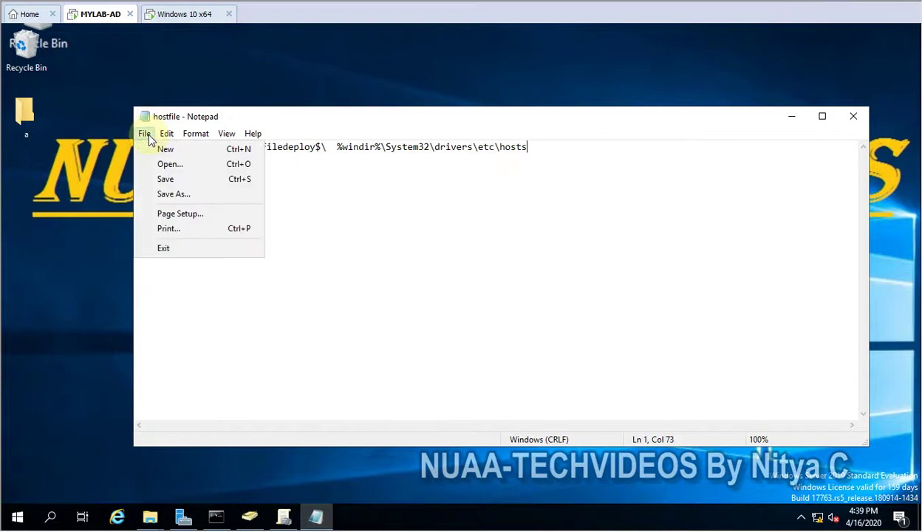
{"action": "left_click", "coordinate": [204, 177]}
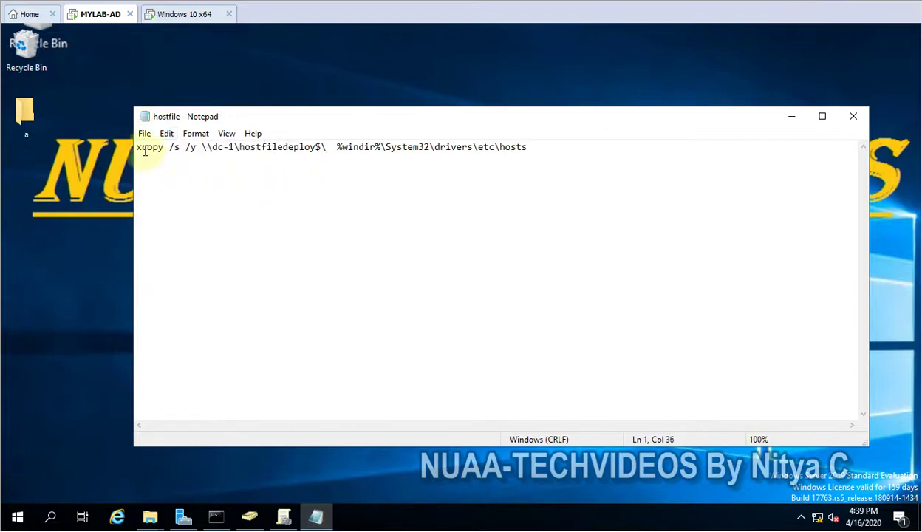
{"action": "left_click_drag", "start_coordinate": [140, 152], "coordinate": [198, 149]}
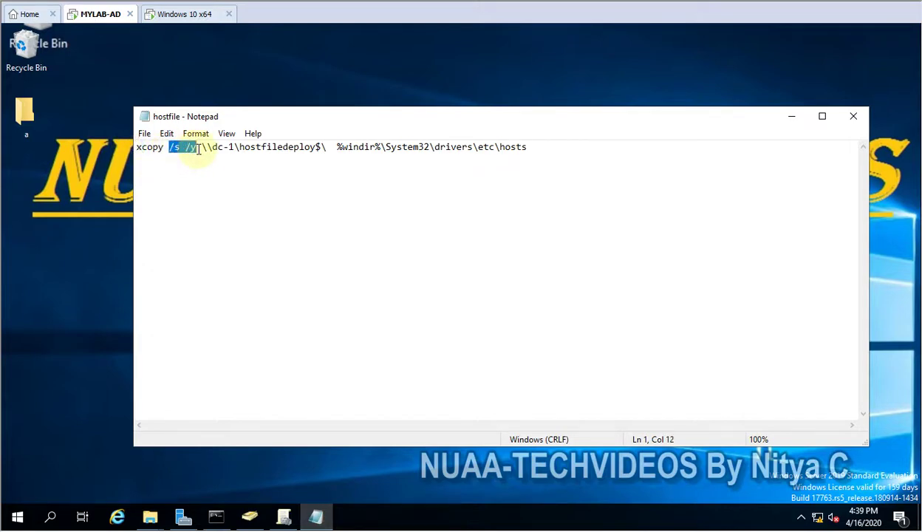
{"action": "left_click", "coordinate": [191, 175]}
Save the script as hostfile.bat in the hostfiledeploy folder.
{"action": "left_click", "coordinate": [144, 133]}
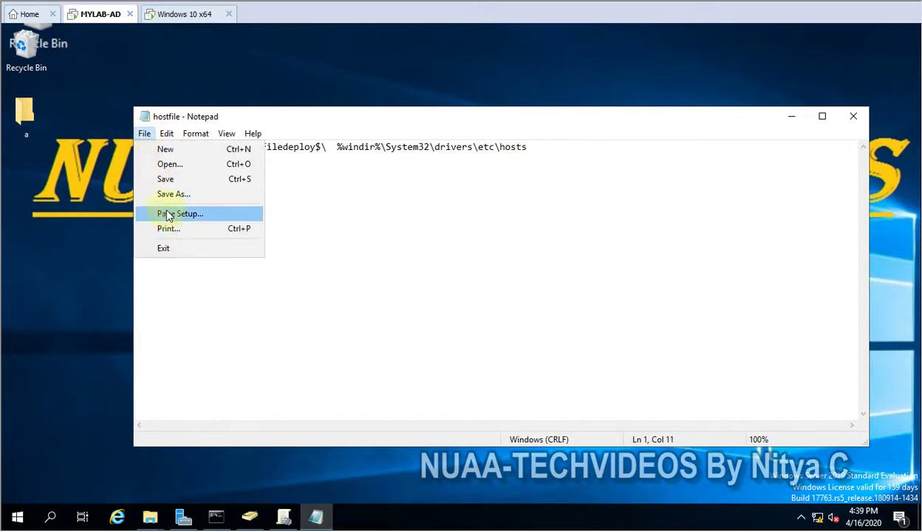
{"action": "left_click", "coordinate": [169, 194]}
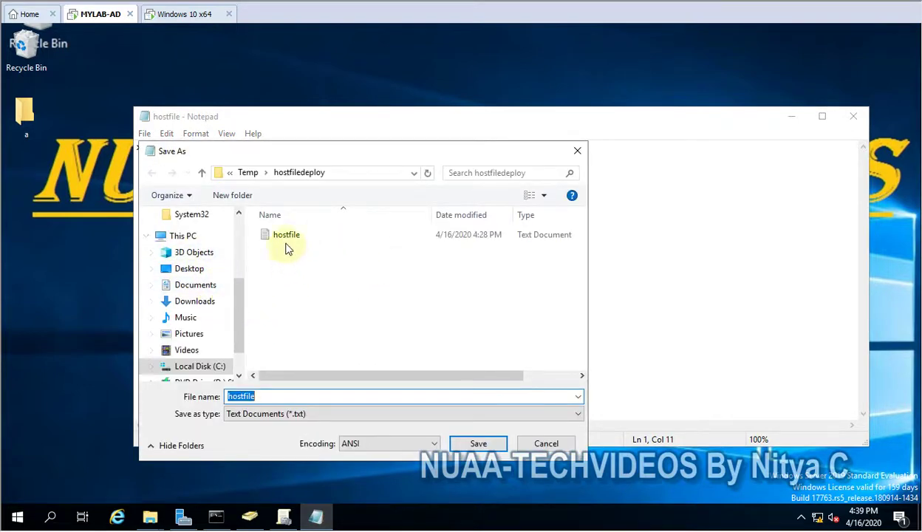
{"action": "double_click", "coordinate": [268, 397]}
{"action": "left_click", "coordinate": [269, 397]}
{"action": "type", "text": ".bat"}
{"action": "left_click", "coordinate": [478, 443]}
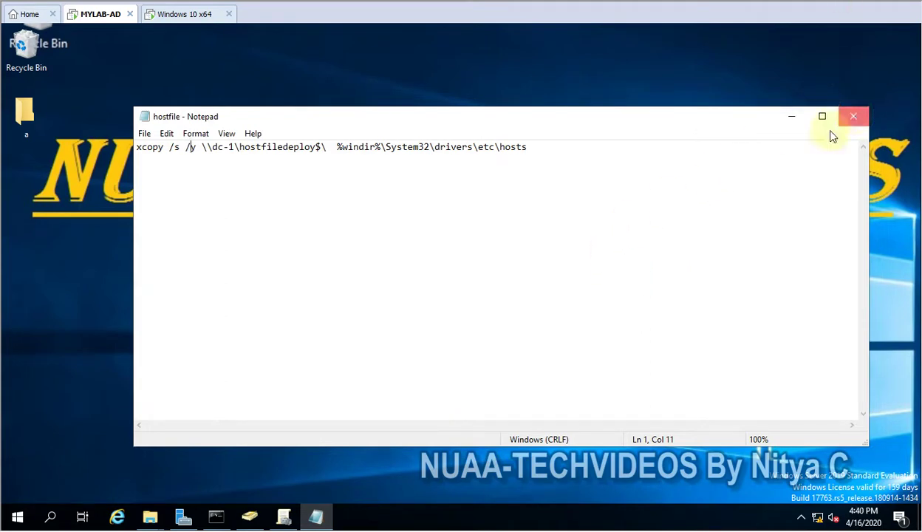
Close Notepad and the etc folder window.
{"action": "left_click", "coordinate": [853, 117]}
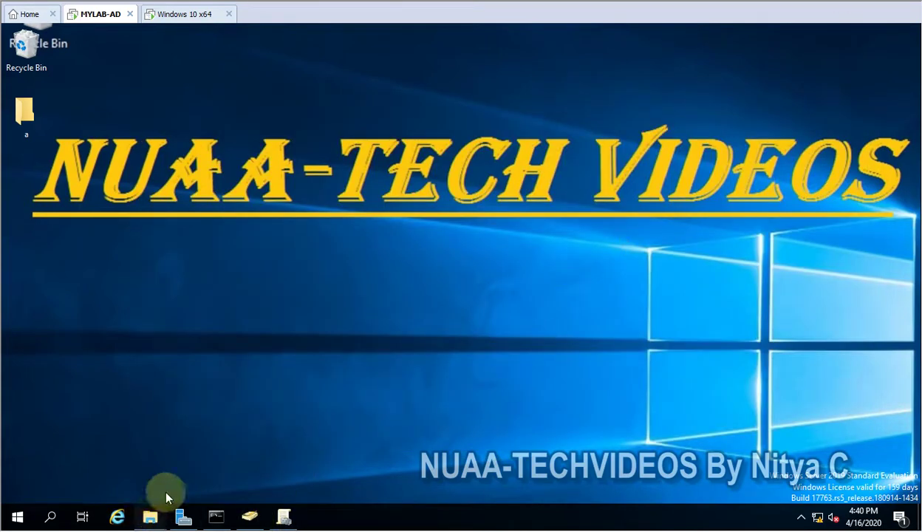
{"action": "mouse_move", "coordinate": [150, 516]}
{"action": "left_click", "coordinate": [289, 447]}
{"action": "left_click", "coordinate": [796, 69]}
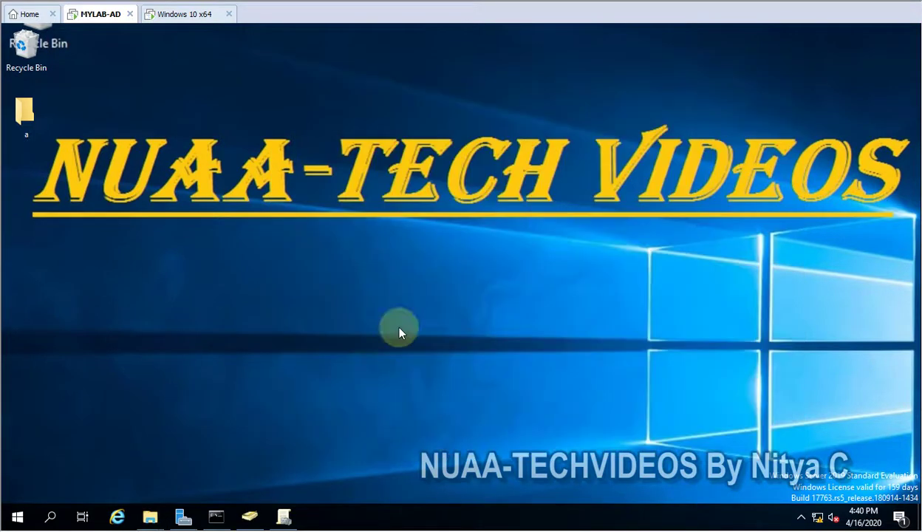
Shift+Delete the empty hostfile text document, keeping hostfile.bat and hosts.
{"action": "mouse_move", "coordinate": [150, 516]}
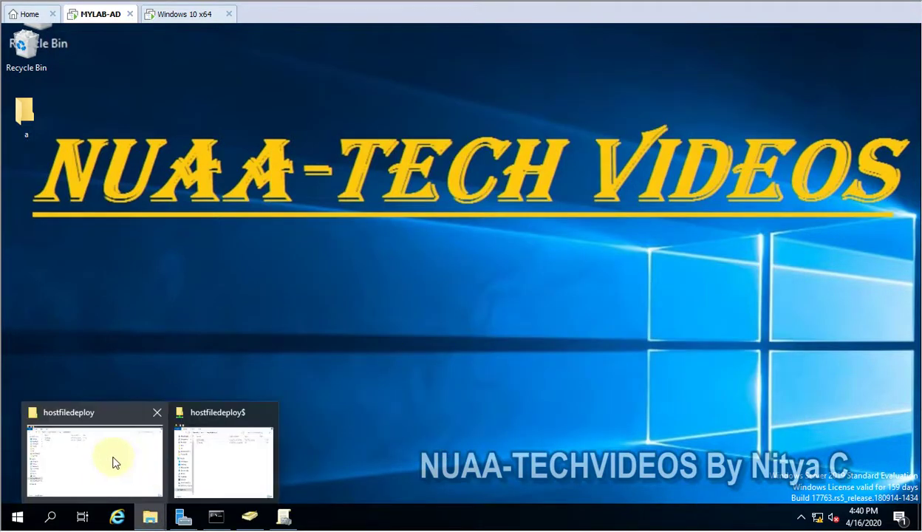
{"action": "left_click", "coordinate": [111, 457]}
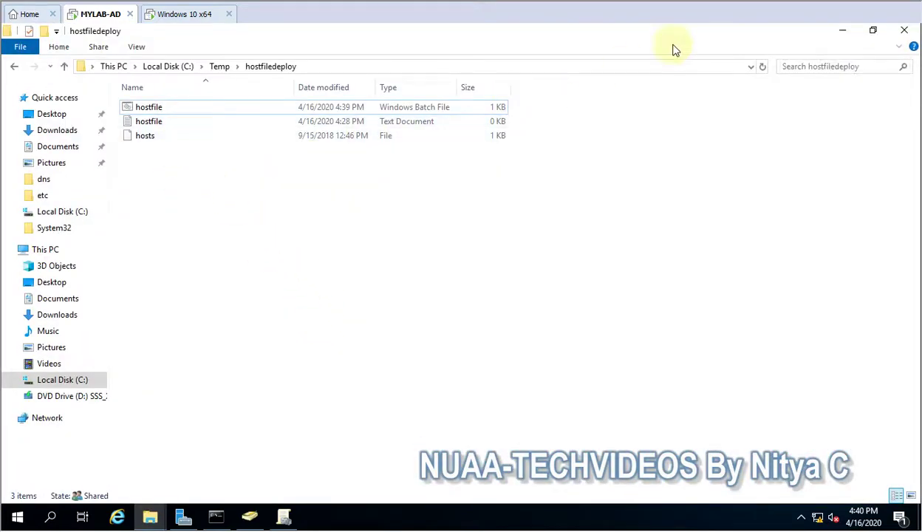
{"action": "left_click", "coordinate": [191, 123]}
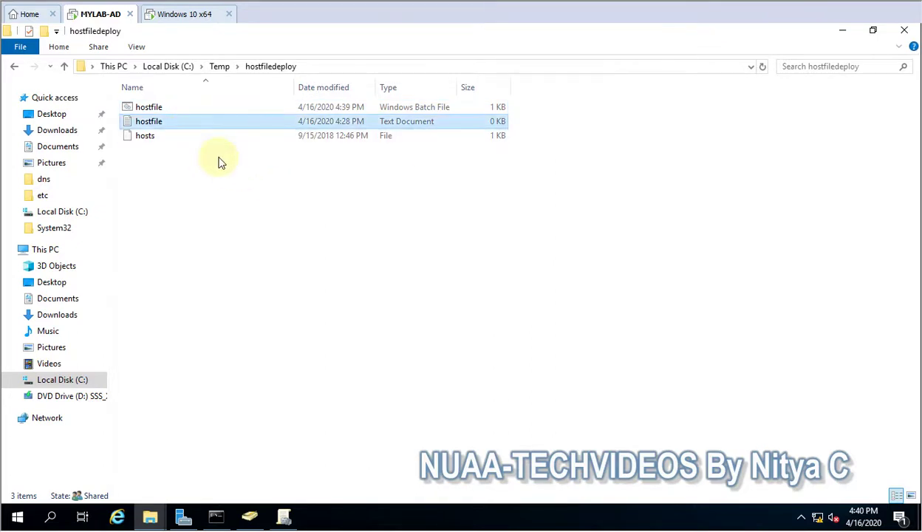
{"action": "key", "text": "shift+Delete"}
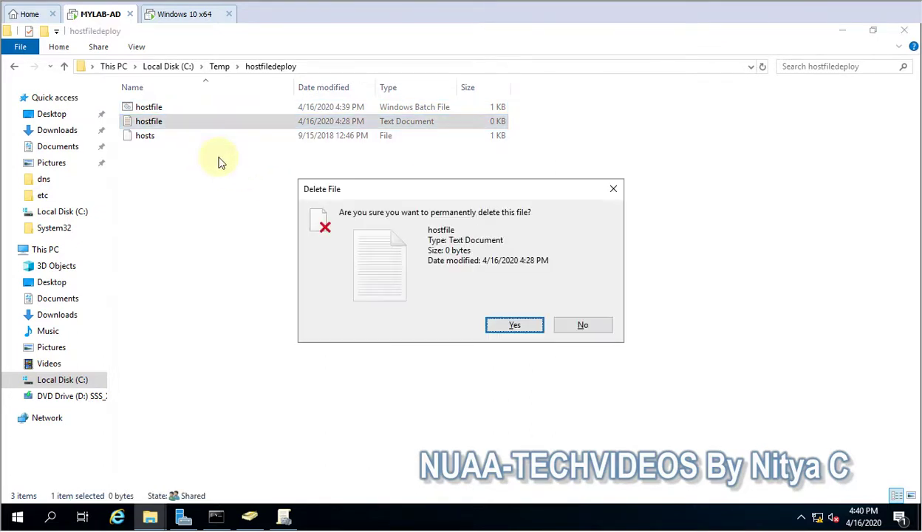
{"action": "key", "text": "Return"}
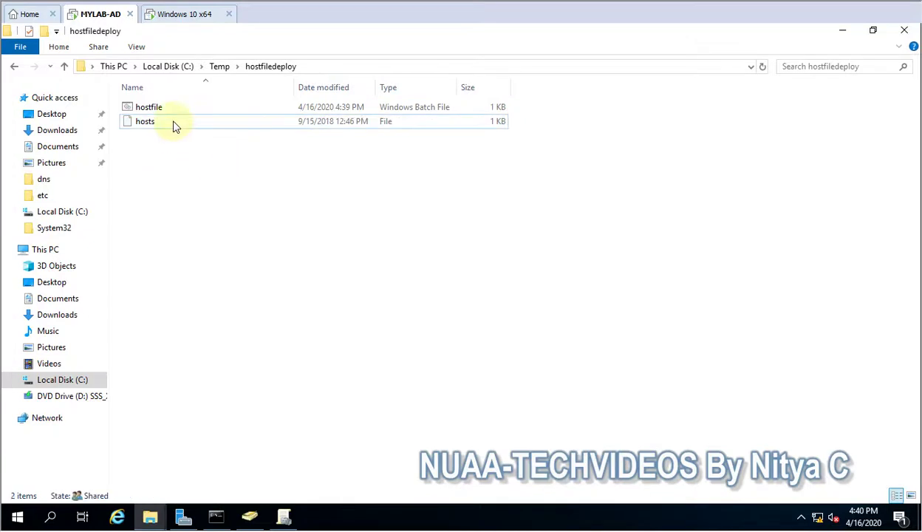
{"action": "left_click", "coordinate": [166, 108]}
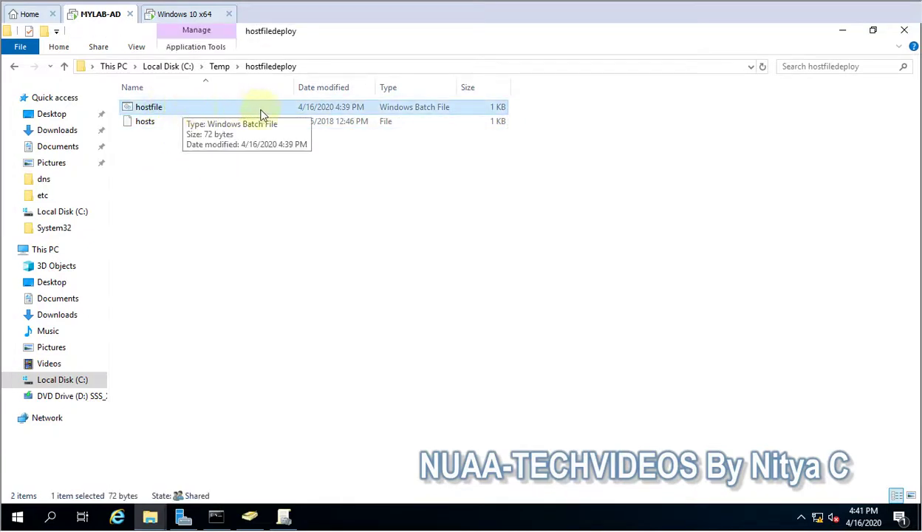
Create a GPO named Hostfiledeploy linked to the CHN OU.
{"action": "left_click", "coordinate": [285, 517]}
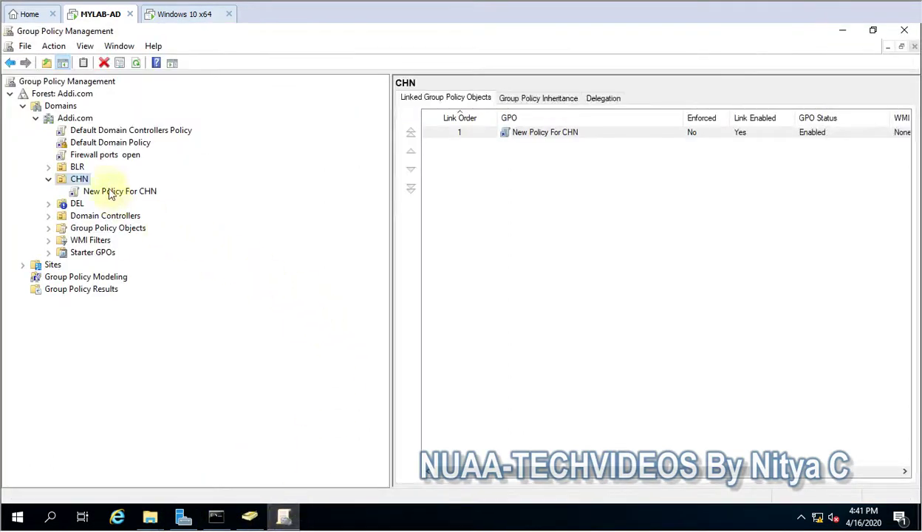
{"action": "right_click", "coordinate": [77, 185]}
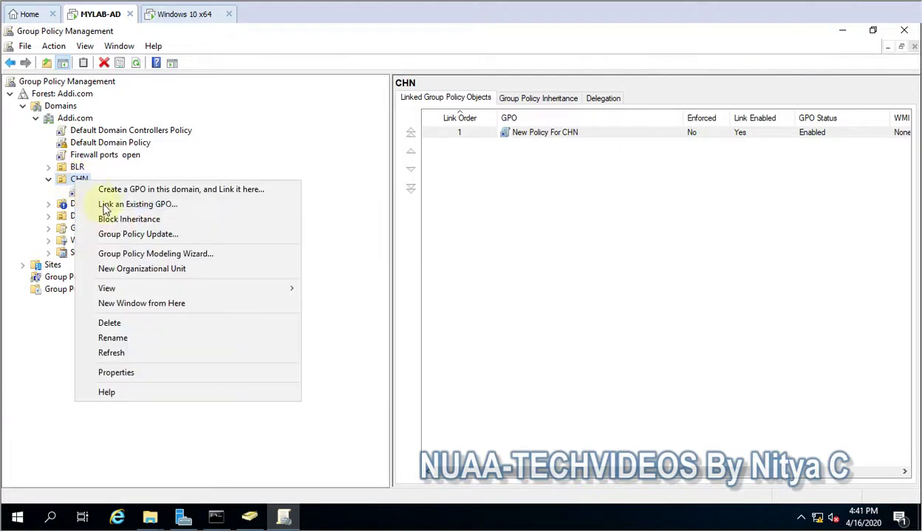
{"action": "left_click", "coordinate": [129, 188]}
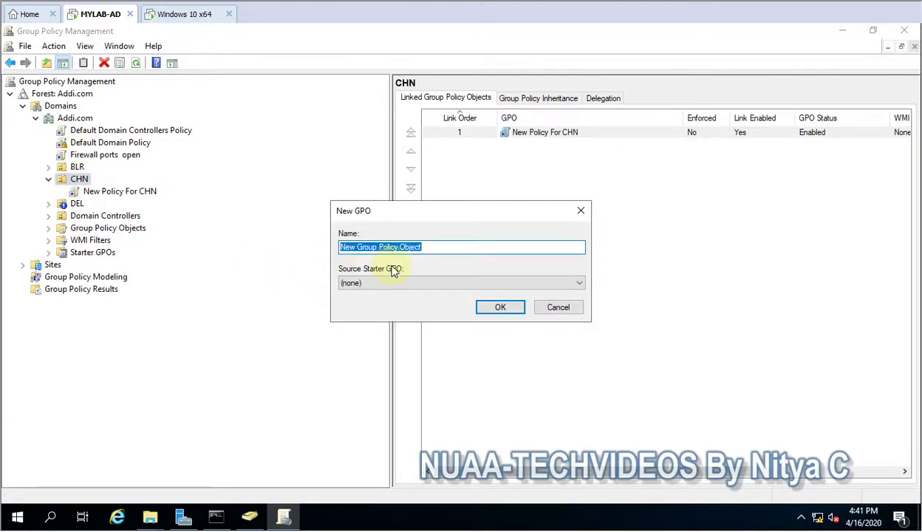
{"action": "type", "text": "Hostfiledeploy"}
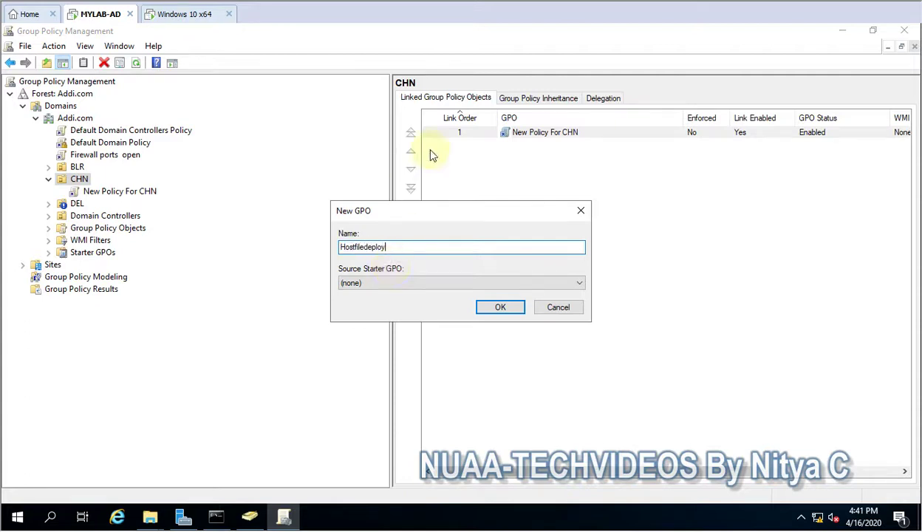
{"action": "left_click", "coordinate": [494, 310]}
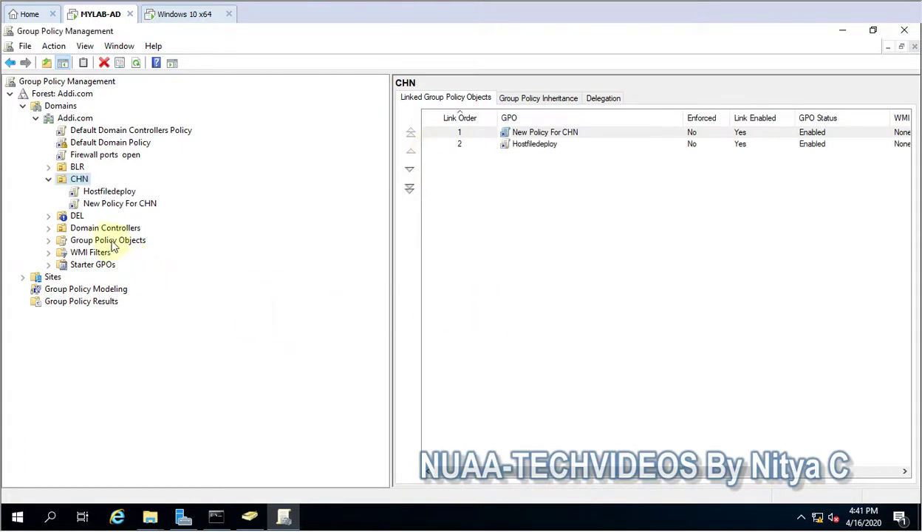
Open the Hostfiledeploy GPO in the Group Policy Management Editor.
{"action": "left_click", "coordinate": [107, 190]}
{"action": "right_click", "coordinate": [107, 193]}
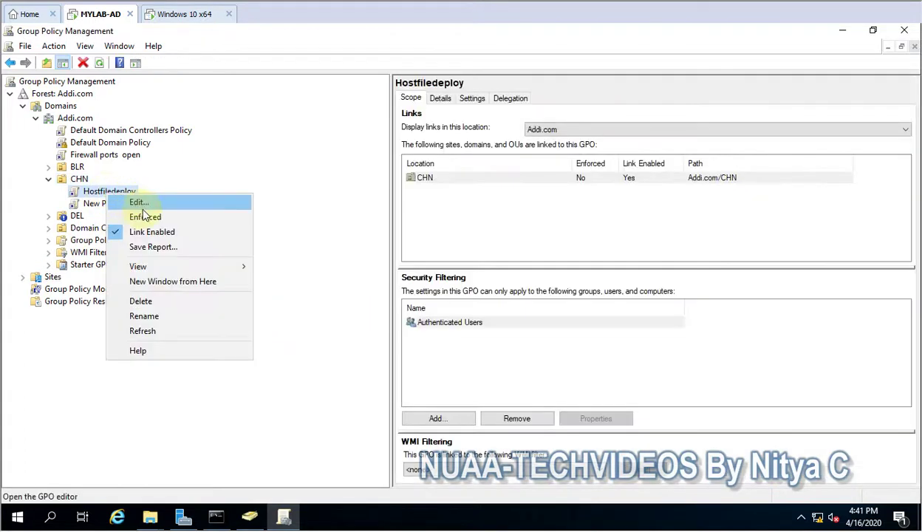
{"action": "left_click", "coordinate": [133, 203]}
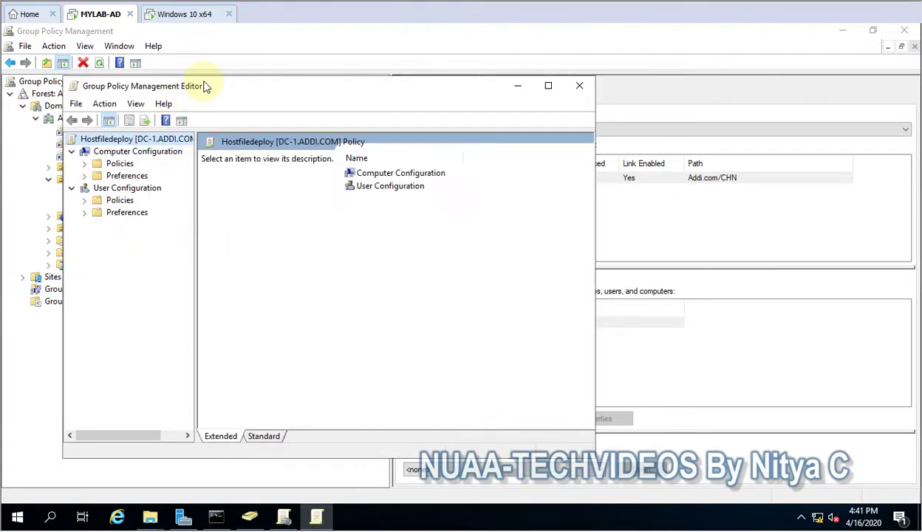
Under Computer Configuration > Windows Settings > Scripts, open Startup, then Add and Browse.
{"action": "double_click", "coordinate": [205, 86]}
{"action": "left_click", "coordinate": [24, 106]}
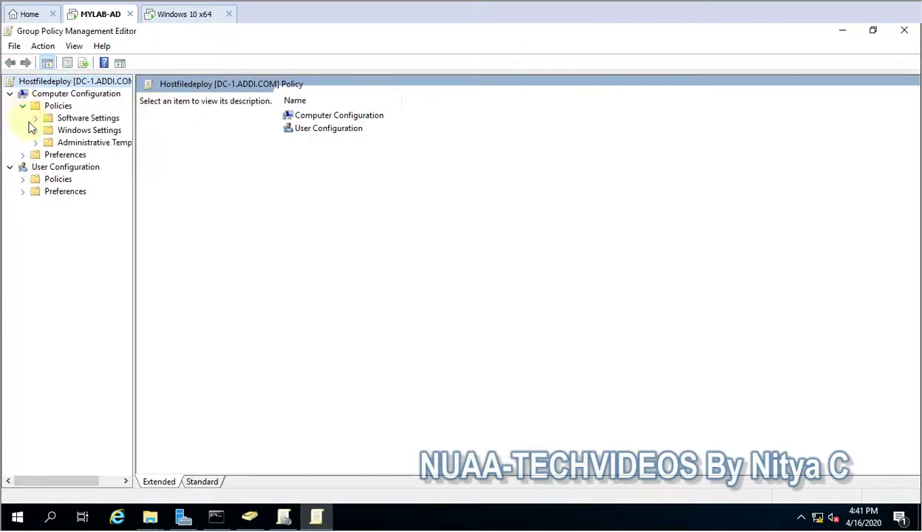
{"action": "left_click_drag", "start_coordinate": [136, 124], "coordinate": [207, 129]}
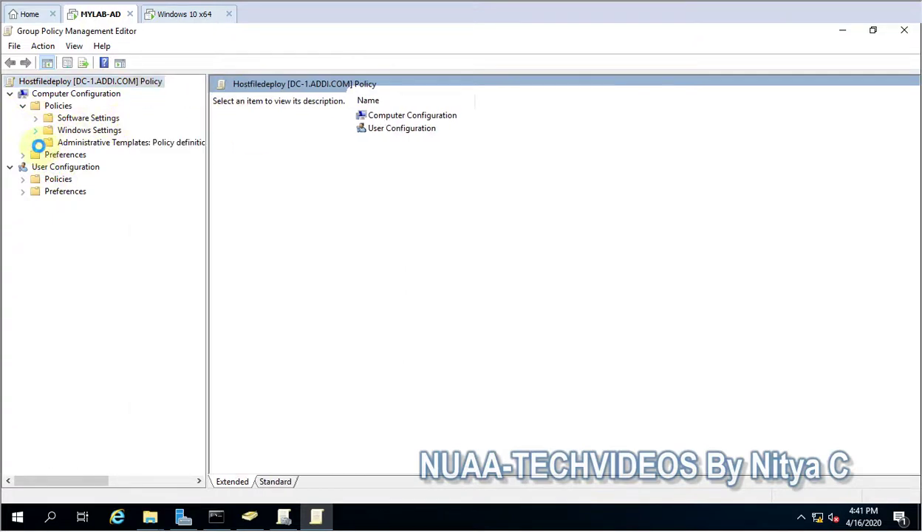
{"action": "left_click", "coordinate": [36, 130]}
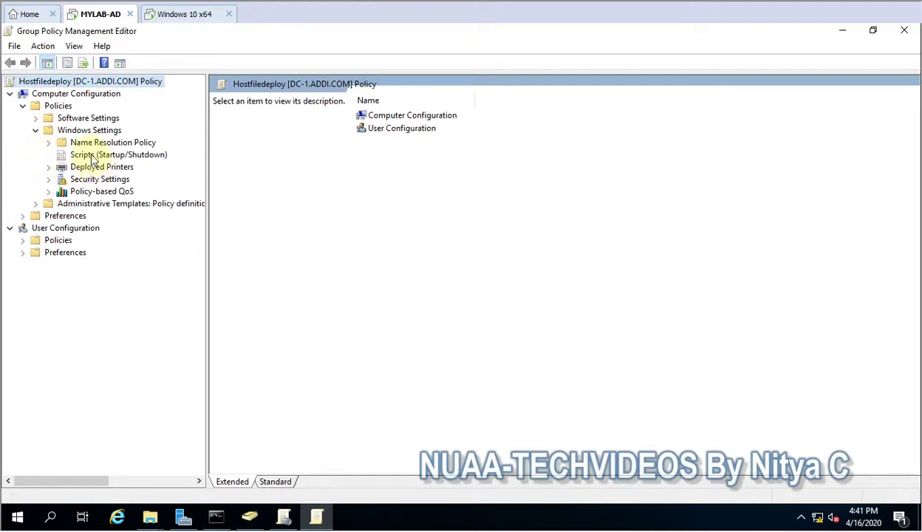
{"action": "left_click", "coordinate": [93, 157]}
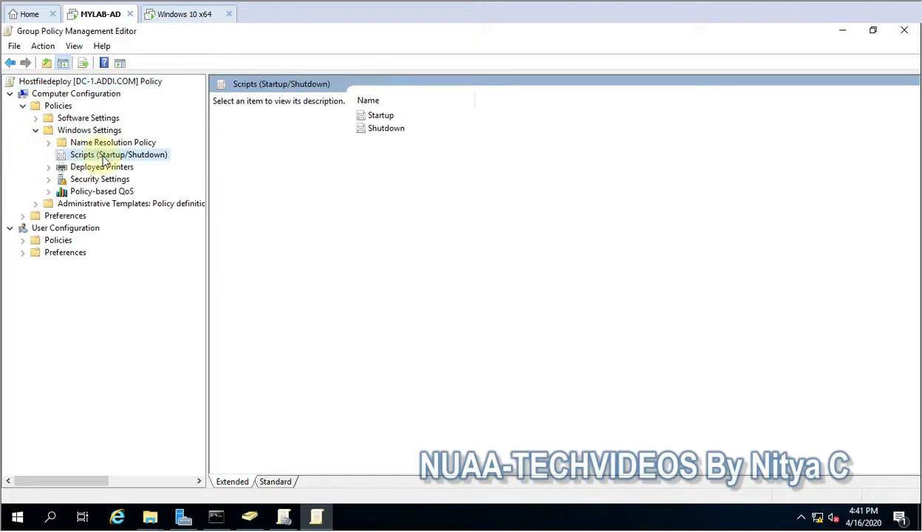
{"action": "double_click", "coordinate": [366, 116]}
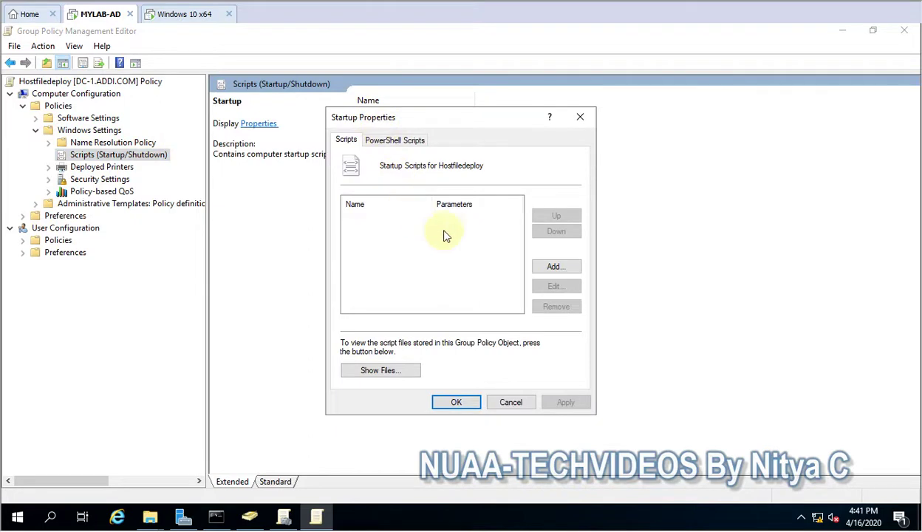
{"action": "left_click", "coordinate": [556, 266]}
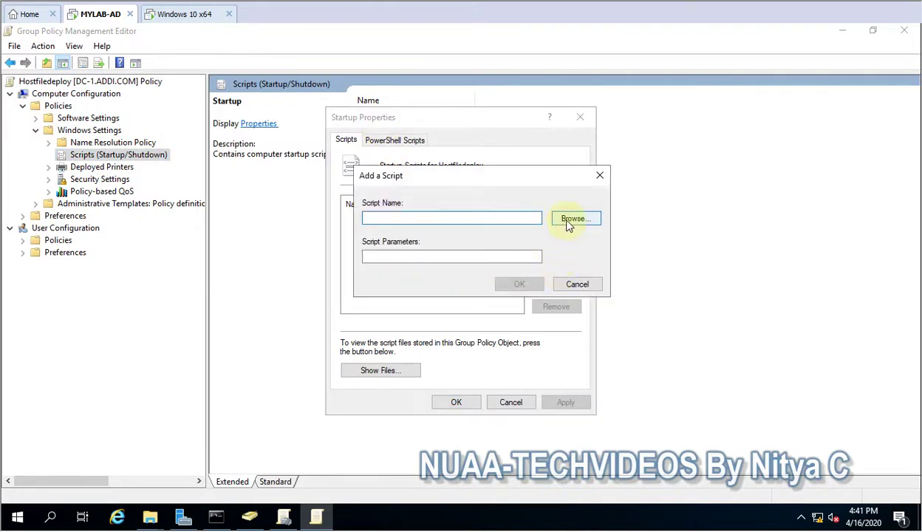
{"action": "left_click", "coordinate": [569, 220]}
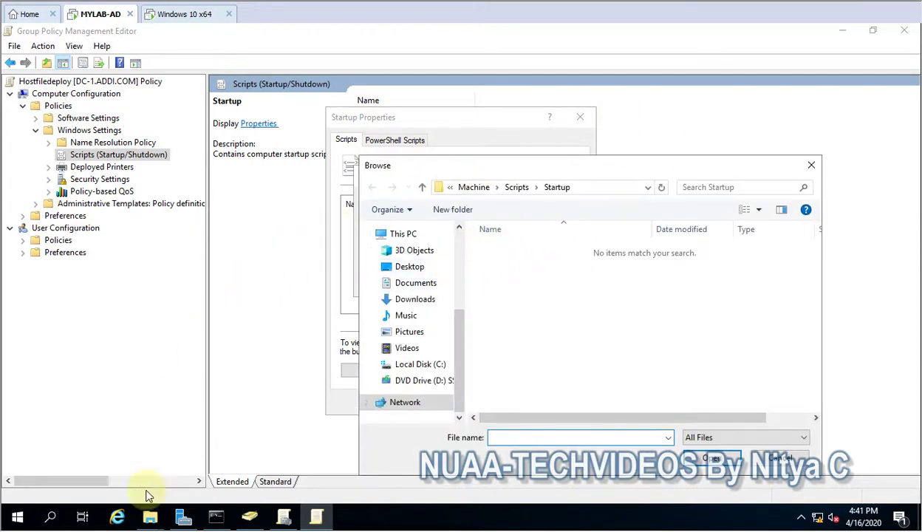
Copy hostfile.bat from hostfiledeploy into the GPO's Machine\Scripts\Startup folder.
{"action": "mouse_move", "coordinate": [152, 522]}
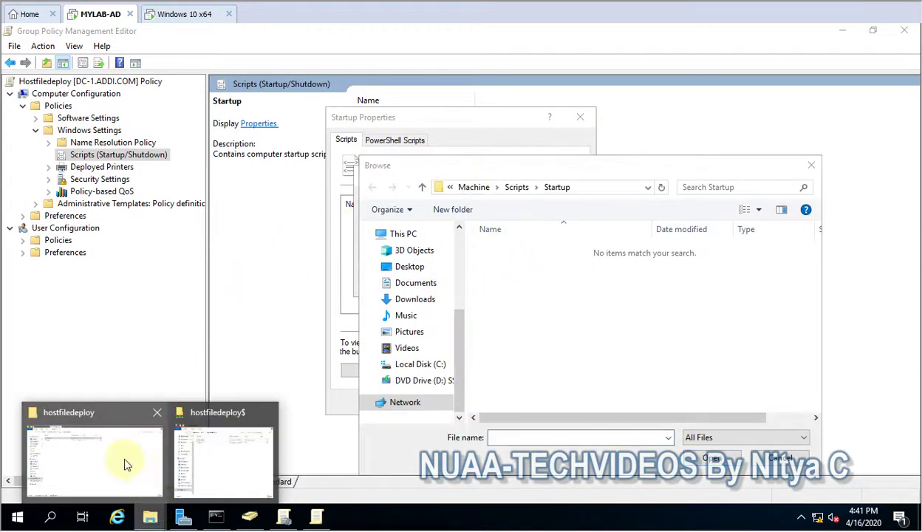
{"action": "left_click", "coordinate": [128, 461]}
{"action": "right_click", "coordinate": [180, 109]}
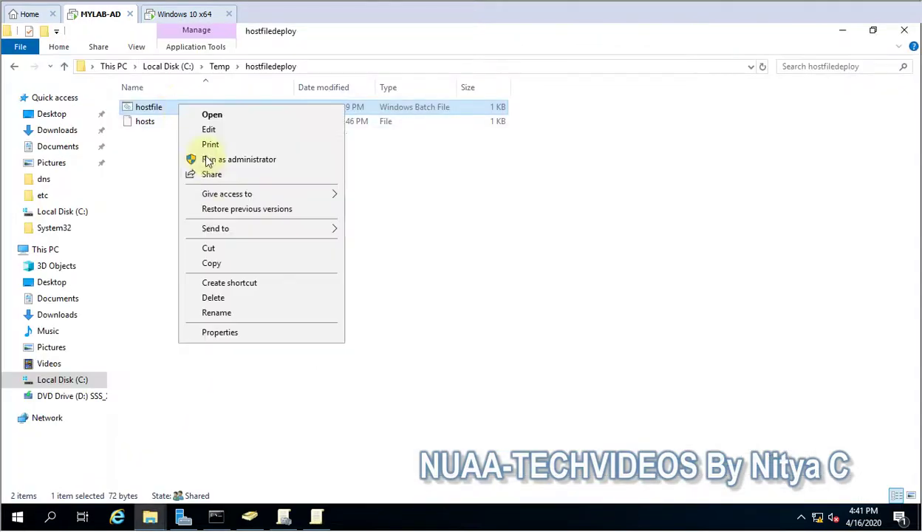
{"action": "left_click", "coordinate": [224, 267]}
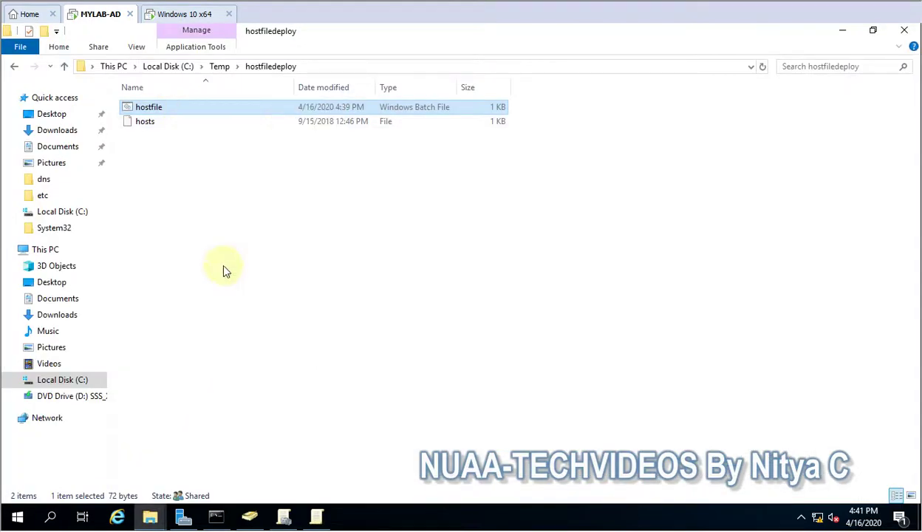
{"action": "left_click", "coordinate": [313, 518]}
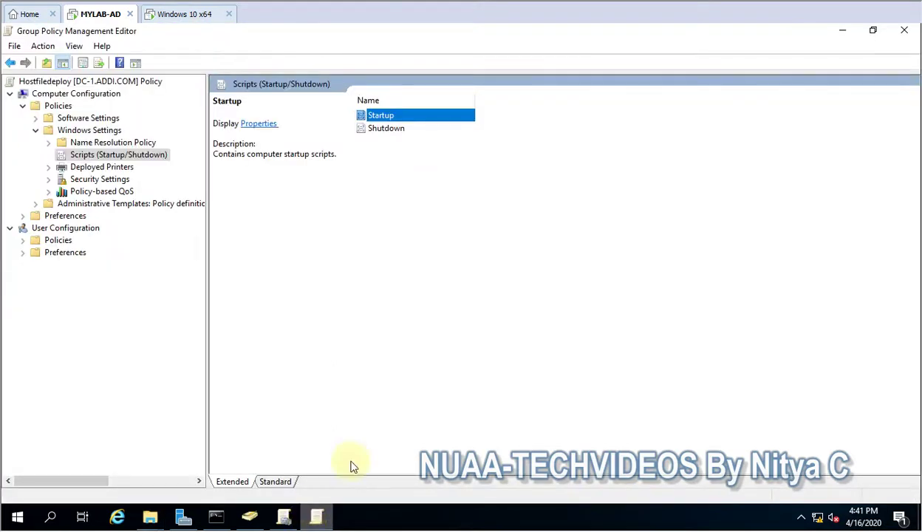
{"action": "left_click", "coordinate": [408, 119]}
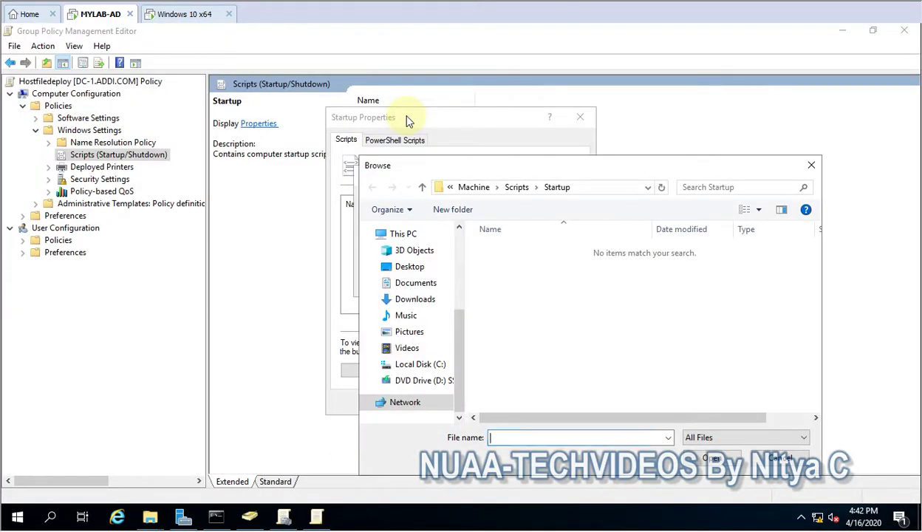
{"action": "right_click", "coordinate": [495, 285]}
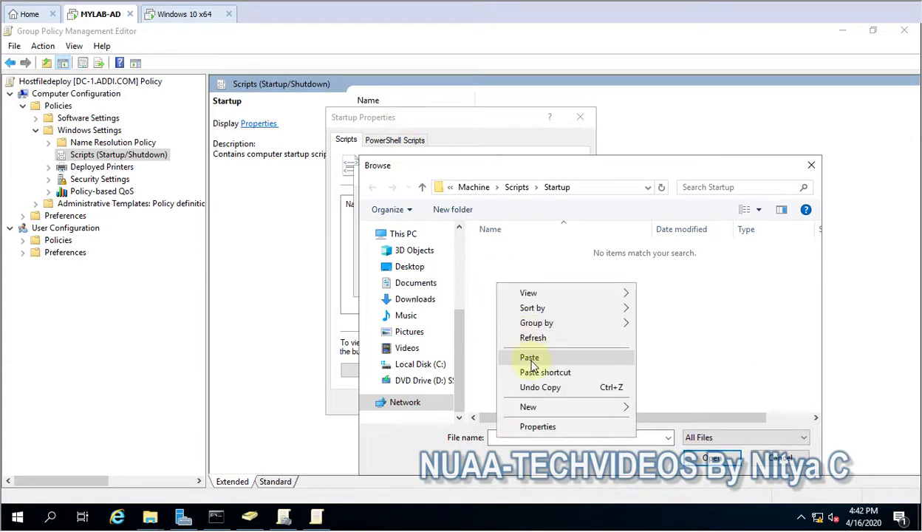
{"action": "left_click", "coordinate": [529, 357]}
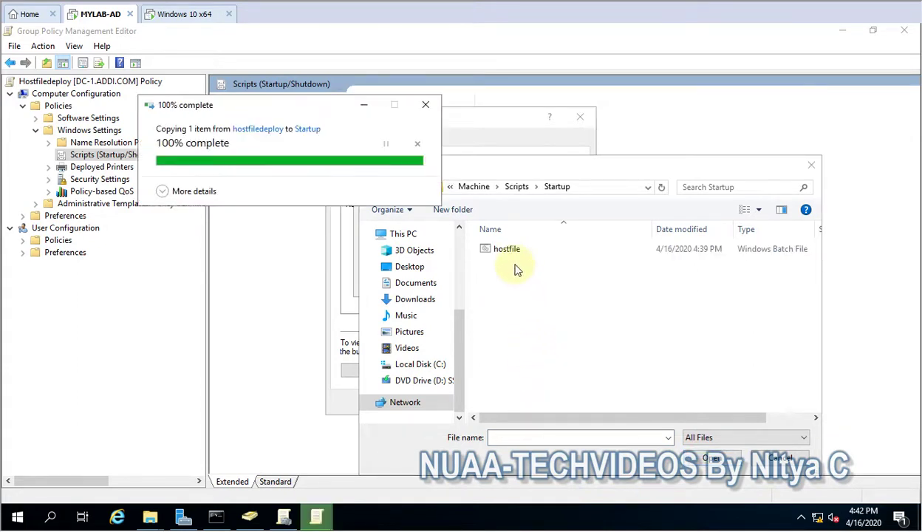
Add hostfile.bat as the startup script, then apply and confirm the Startup properties.
{"action": "left_click", "coordinate": [510, 251]}
{"action": "left_click", "coordinate": [526, 251]}
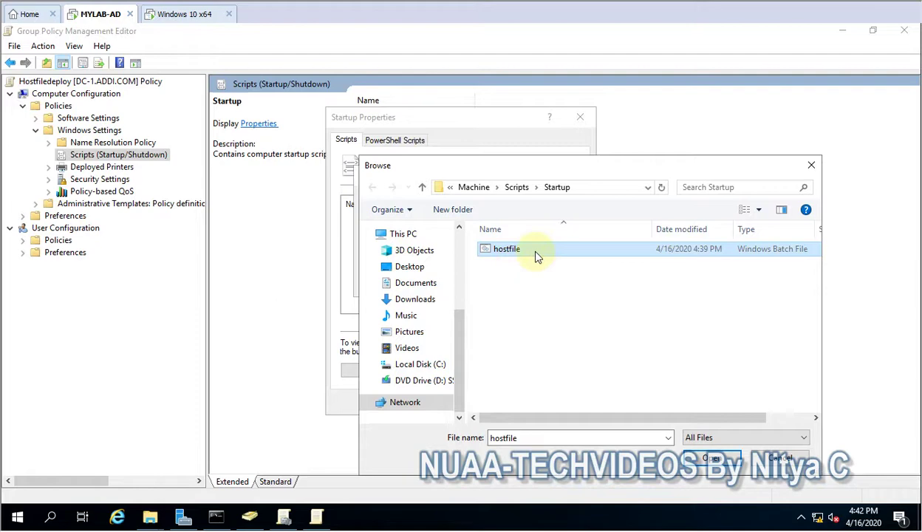
{"action": "left_click", "coordinate": [582, 249]}
{"action": "left_click", "coordinate": [711, 458]}
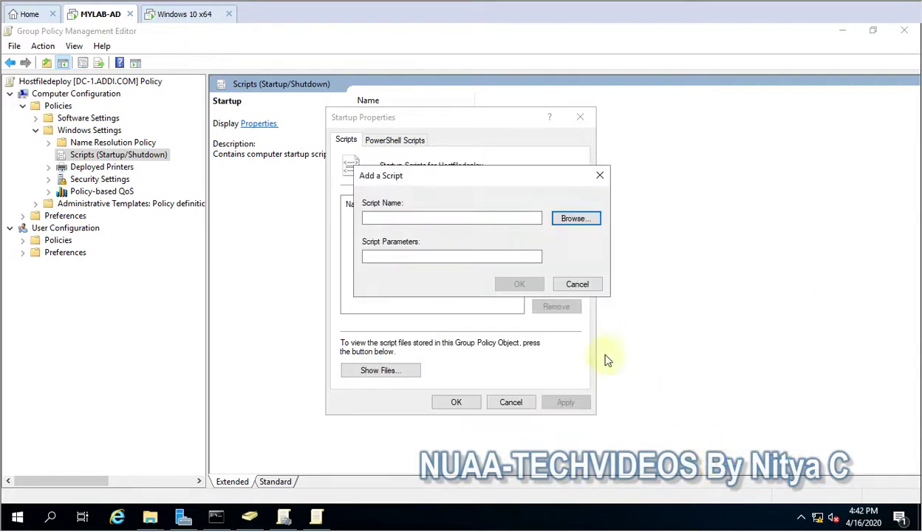
{"action": "double_click", "coordinate": [417, 217]}
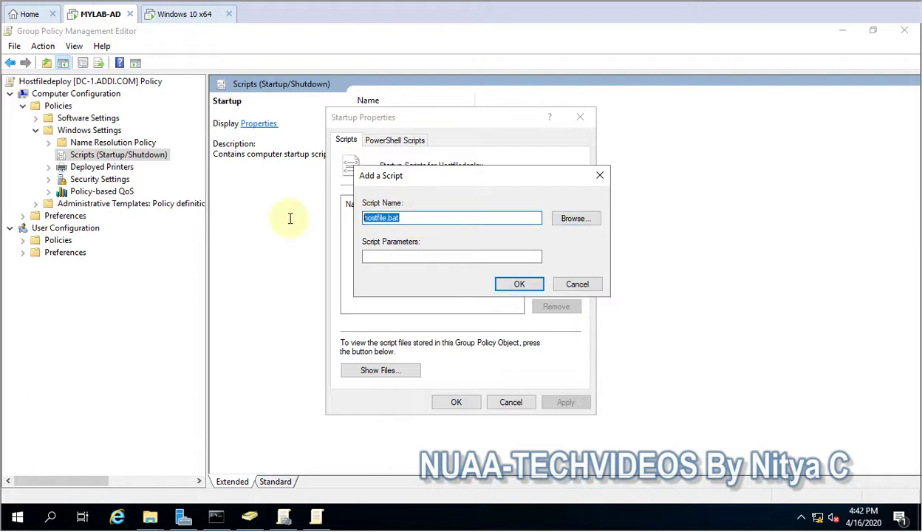
{"action": "left_click", "coordinate": [401, 256]}
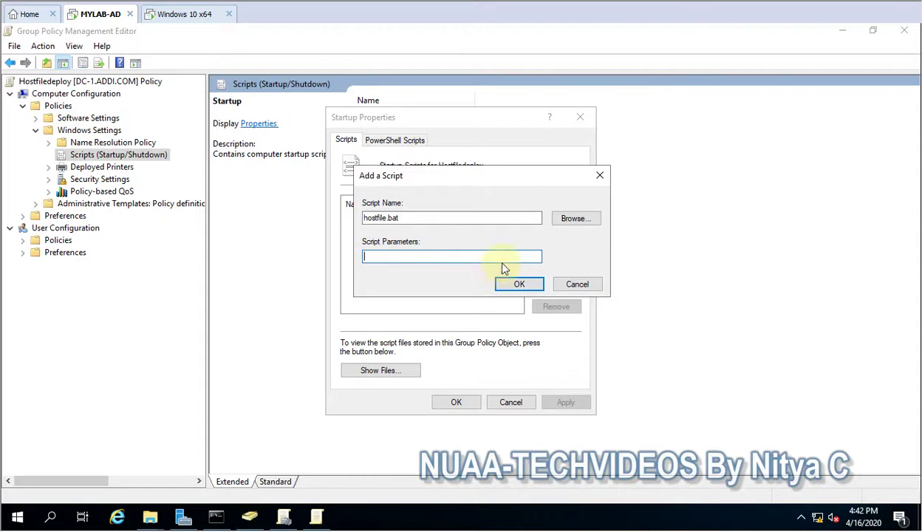
{"action": "left_click", "coordinate": [519, 283]}
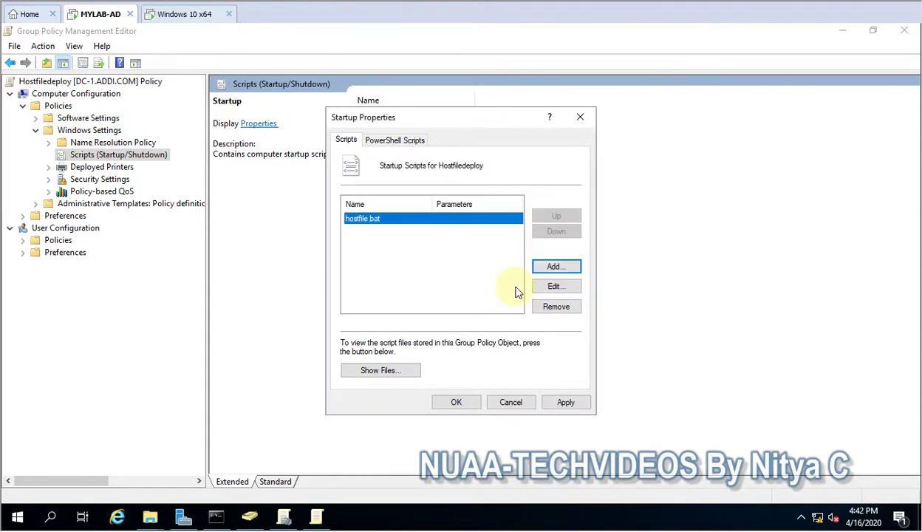
{"action": "left_click", "coordinate": [565, 399]}
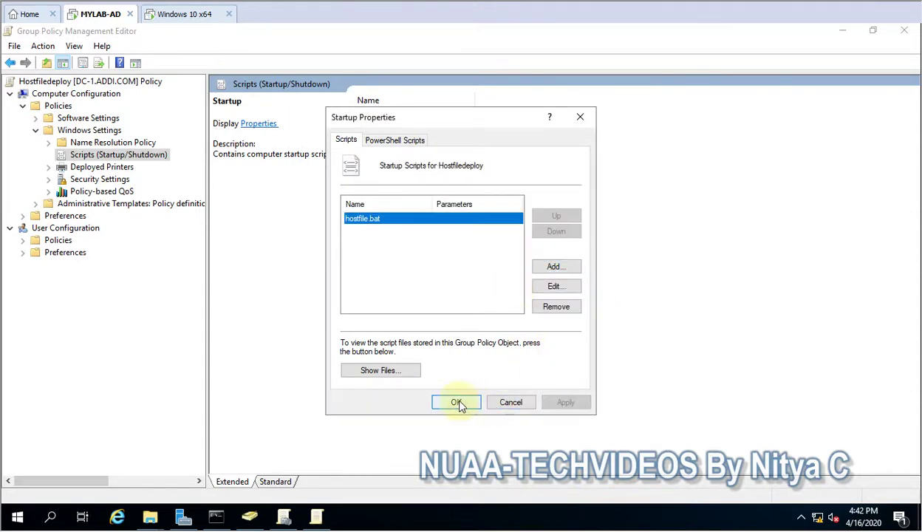
{"action": "left_click", "coordinate": [456, 403]}
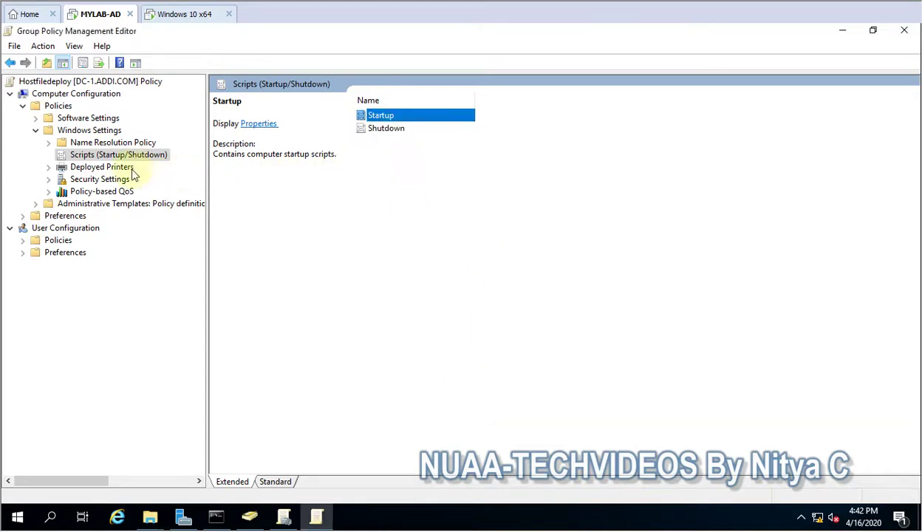
Close the policy editor and move hostfile.bat from hostfiledeploy into C:\Temp.
{"action": "left_click", "coordinate": [902, 31]}
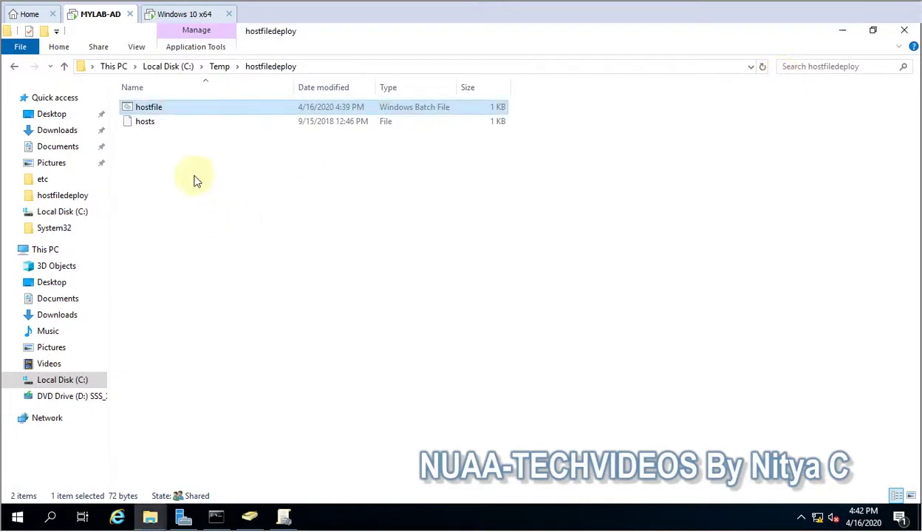
{"action": "right_click", "coordinate": [156, 114]}
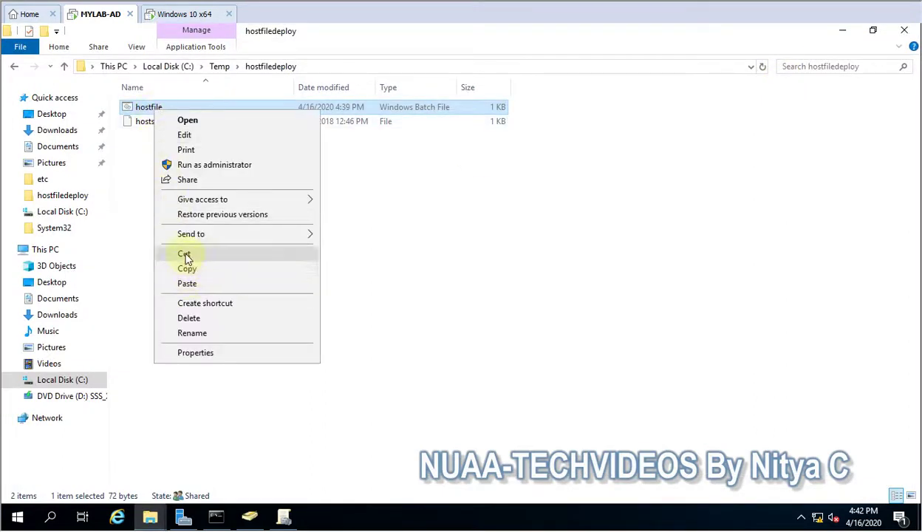
{"action": "left_click", "coordinate": [221, 255]}
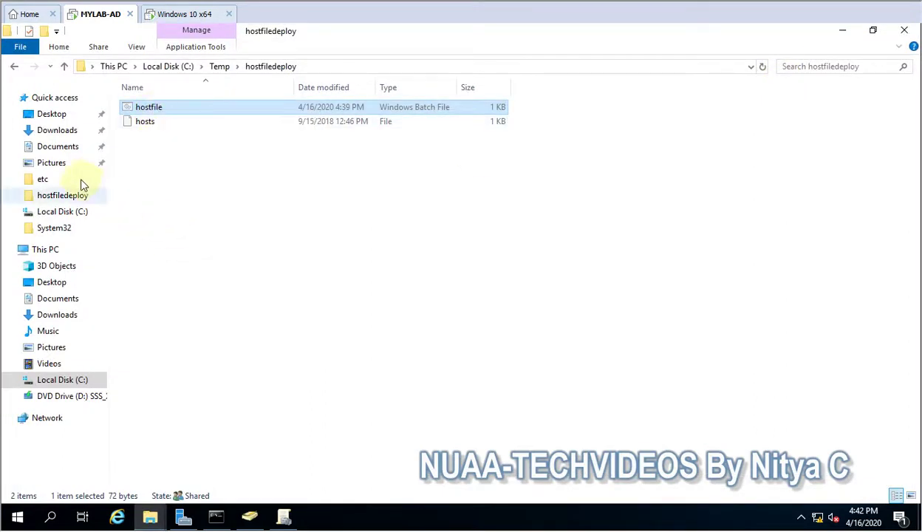
{"action": "left_click", "coordinate": [220, 66]}
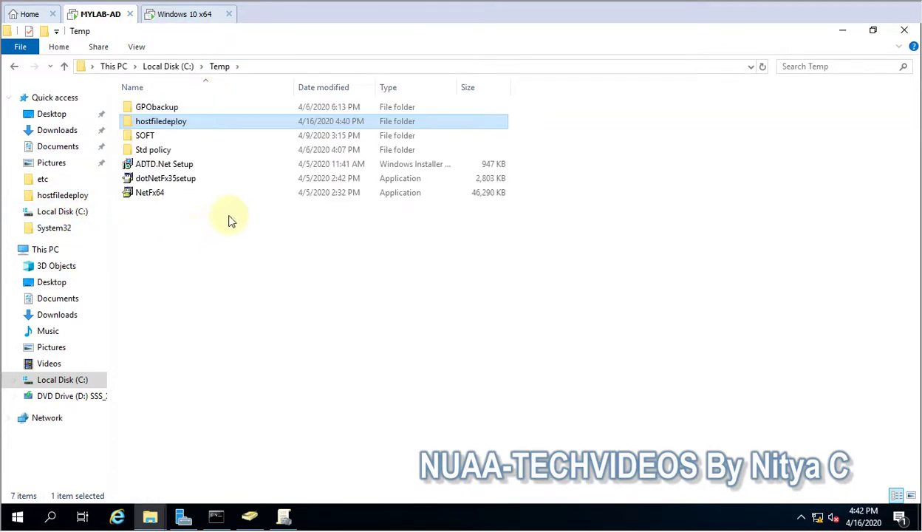
{"action": "right_click", "coordinate": [191, 242]}
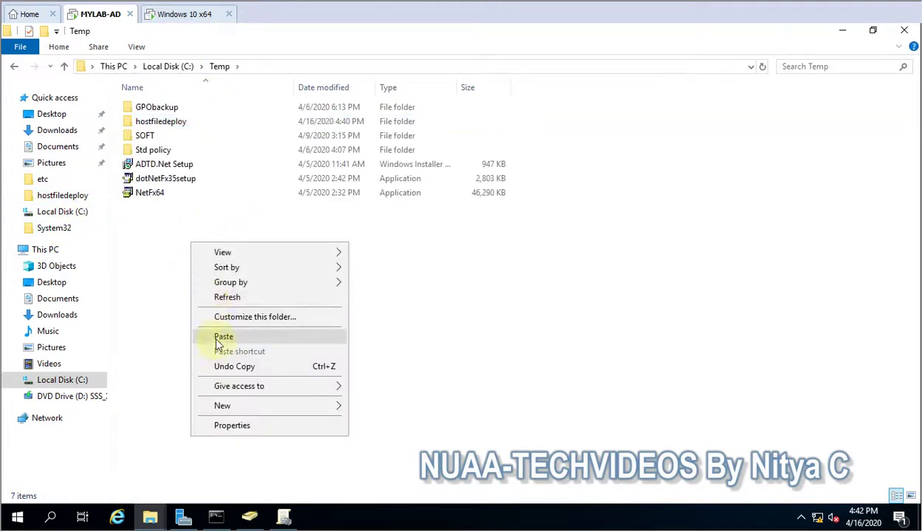
{"action": "left_click", "coordinate": [216, 334]}
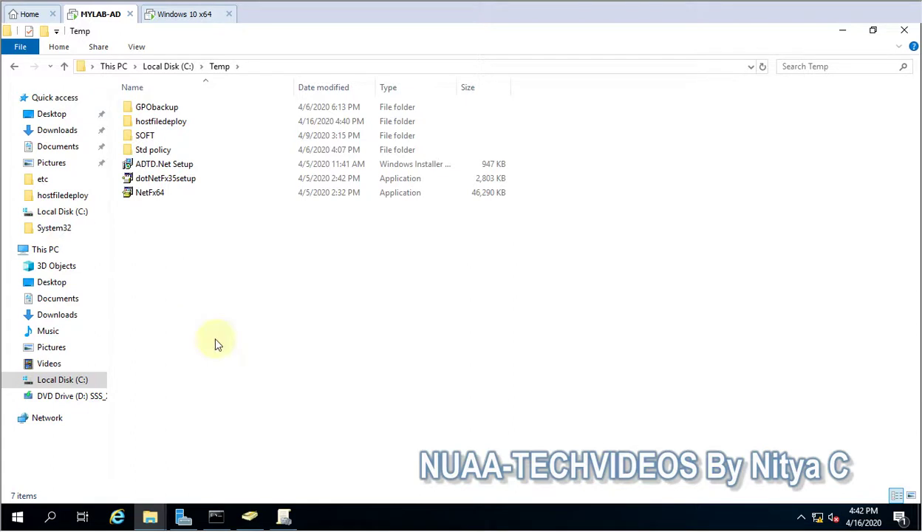
{"action": "left_click", "coordinate": [166, 125]}
{"action": "double_click", "coordinate": [176, 126]}
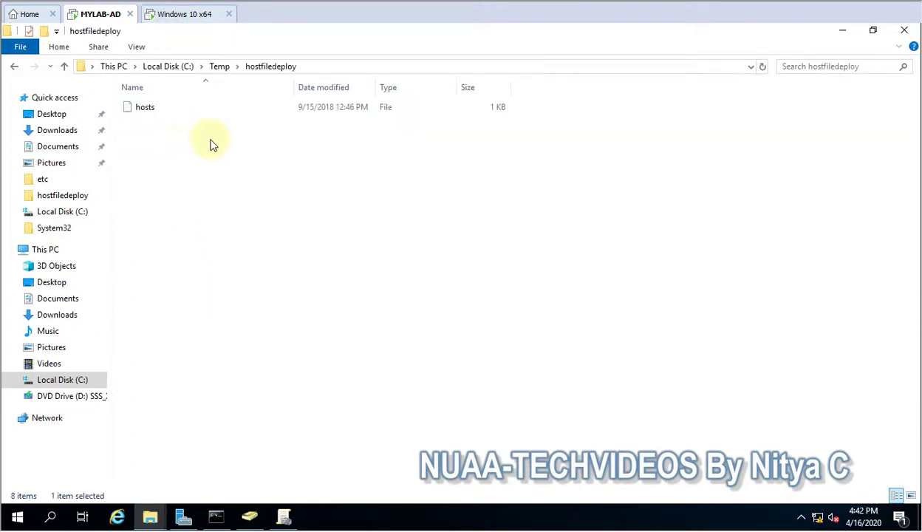
{"action": "left_click", "coordinate": [156, 109]}
Open the hosts file in hostfiledeploy with Notepad.
{"action": "right_click", "coordinate": [156, 109]}
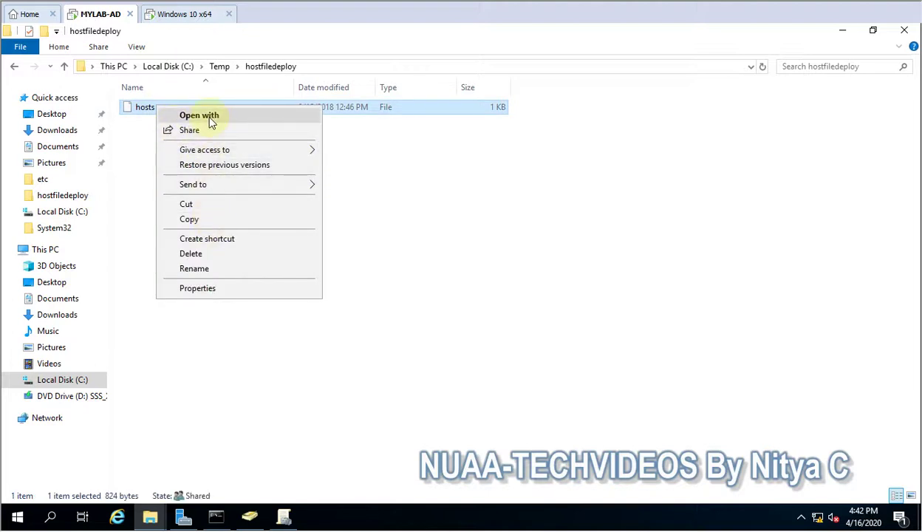
{"action": "left_click", "coordinate": [207, 120]}
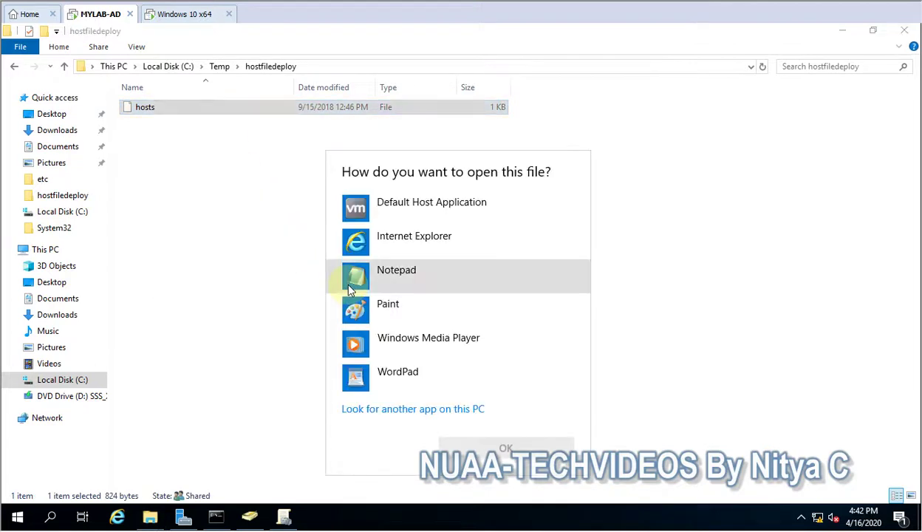
{"action": "double_click", "coordinate": [369, 282]}
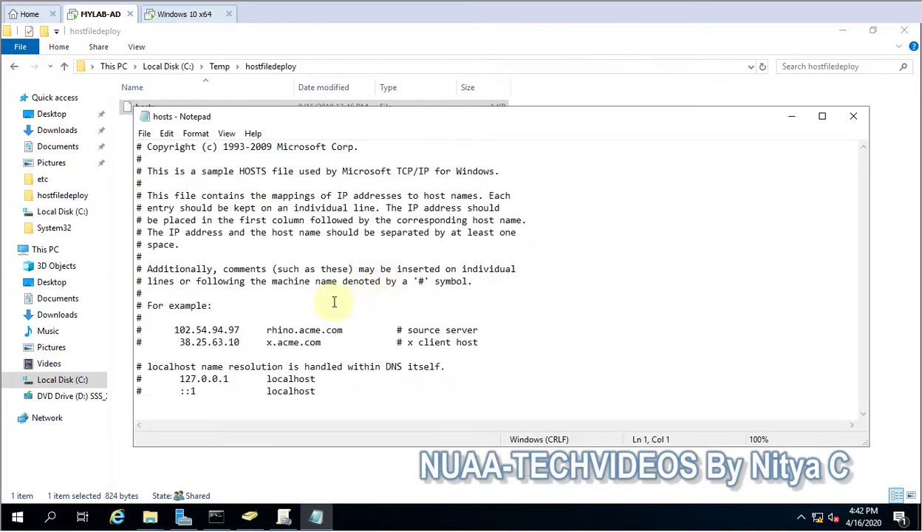
Append the lines 'hmt.com 10.98.132.1' and 'cms.com 10.98.132.1' below the localhost entries.
{"action": "left_click", "coordinate": [333, 394]}
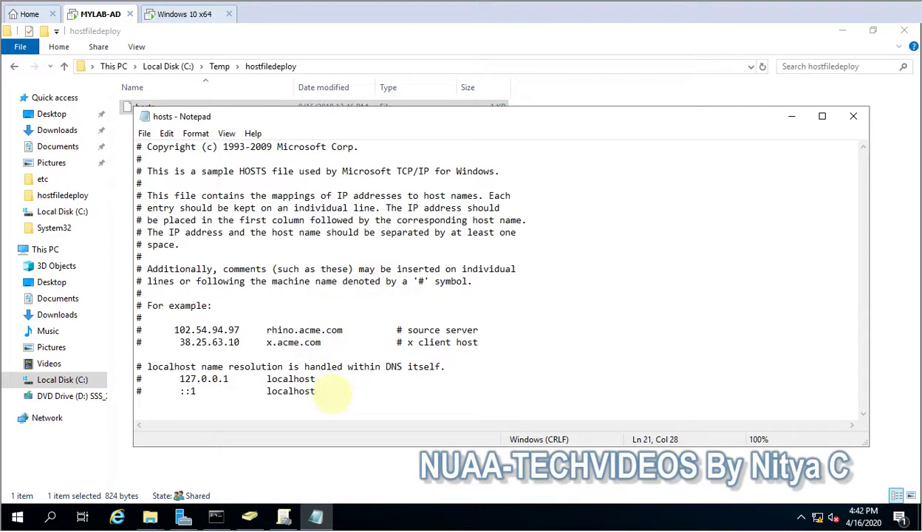
{"action": "key", "text": "Return"}
{"action": "key", "text": "Return"}
{"action": "key", "text": "Return"}
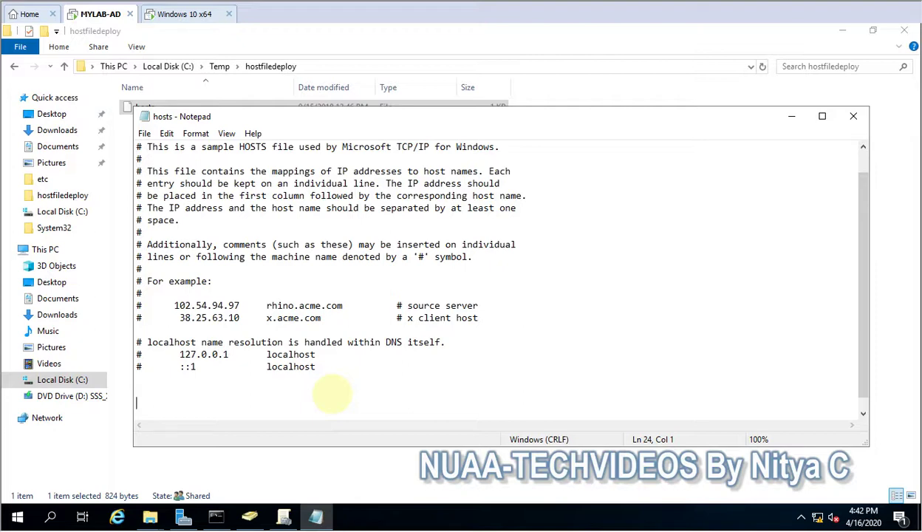
{"action": "type", "text": "m"}
{"action": "key", "text": "BackSpace"}
{"action": "type", "text": "hmt.com    10.98.132.1"}
{"action": "key", "text": "Return"}
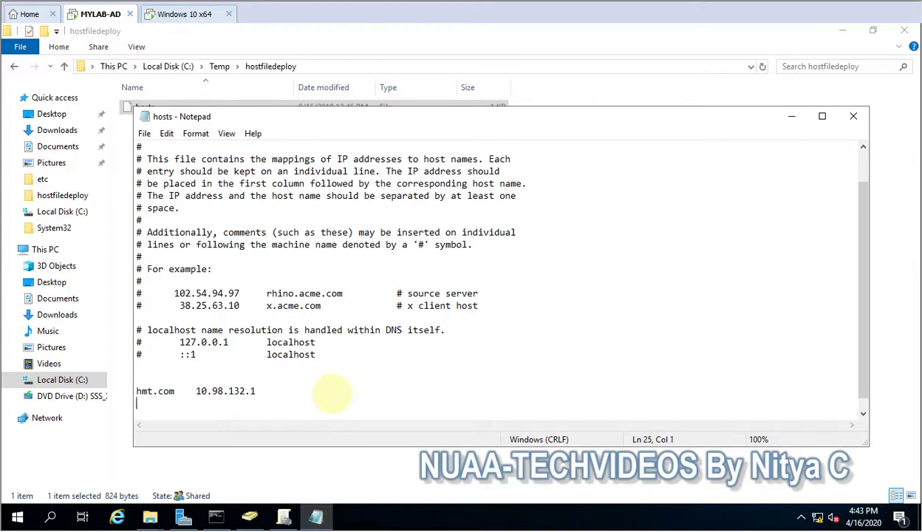
{"action": "type", "text": "c"}
{"action": "type", "text": "ms"}
{"action": "type", "text": "."}
{"action": "type", "text": "p"}
{"action": "key", "text": "BackSpace"}
{"action": "type", "text": "com 10"}
{"action": "key", "text": "BackSpace"}
{"action": "key", "text": "BackSpace"}
{"action": "type", "text": "10.98.132.1"}
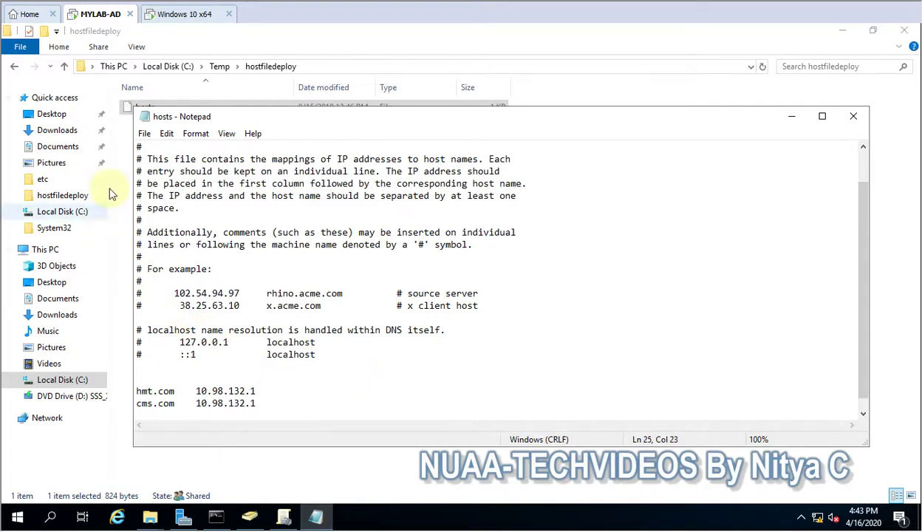
Save the edited hosts file from Notepad's File menu.
{"action": "left_click", "coordinate": [144, 134]}
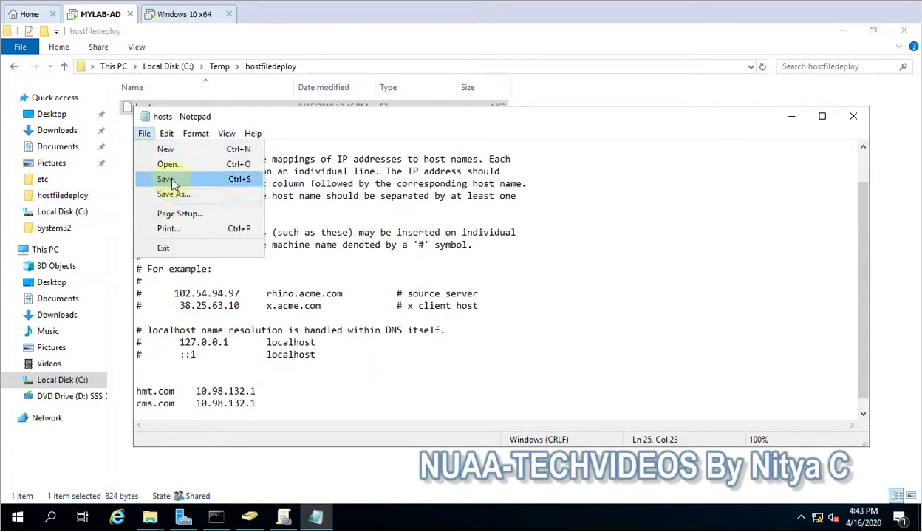
{"action": "left_click", "coordinate": [167, 180]}
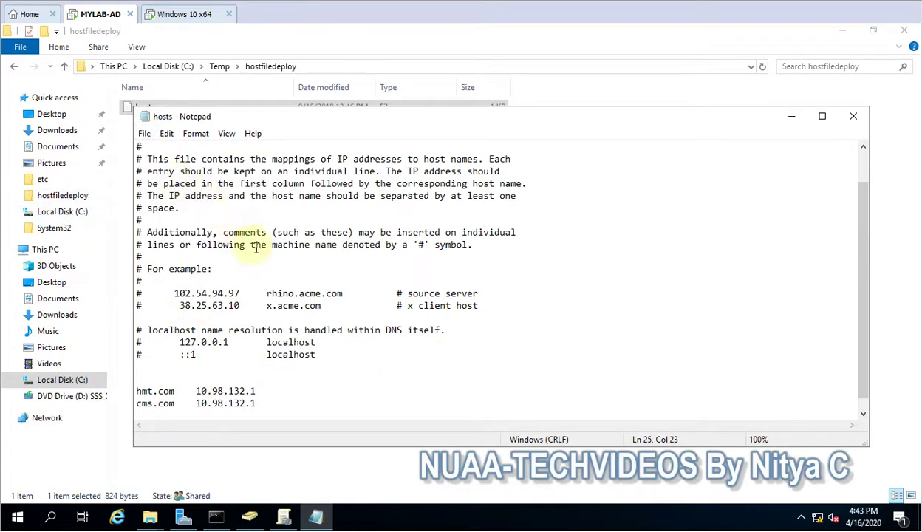
{"action": "left_click", "coordinate": [219, 268]}
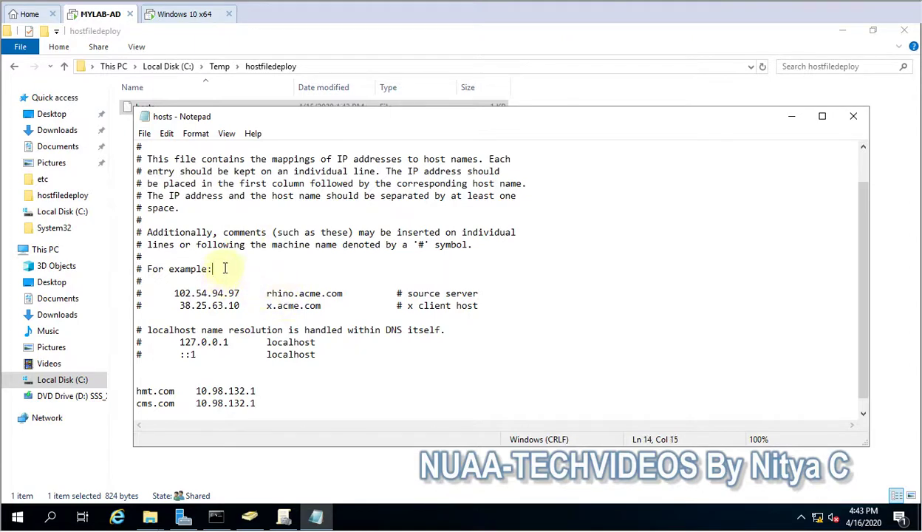
Close Notepad and try the account password at the Windows 10 client's sign-in screen.
{"action": "left_click", "coordinate": [853, 120]}
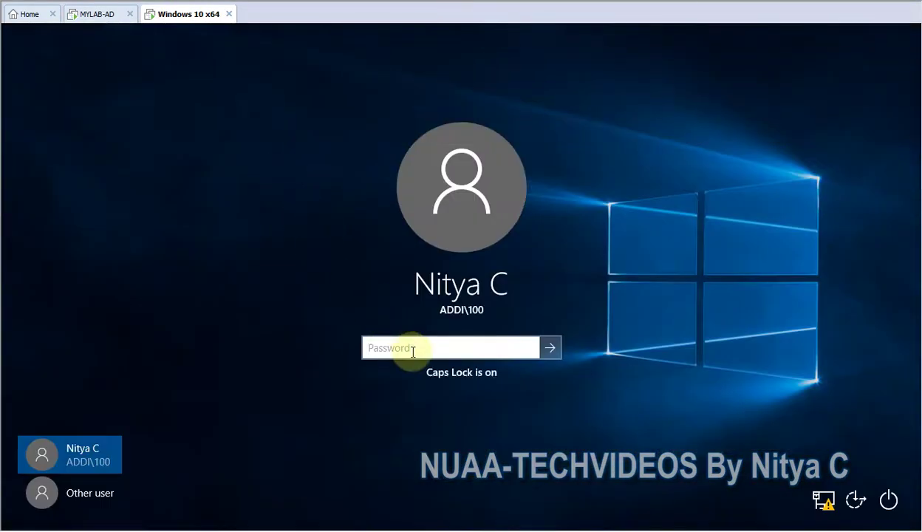
{"action": "key", "text": "Caps_Lock"}
{"action": "type", "text": "••••••••••"}
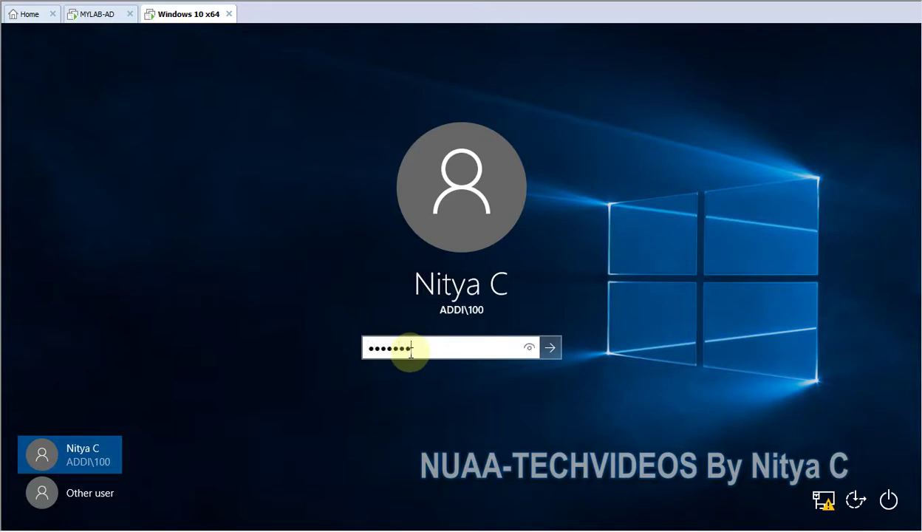
{"action": "key", "text": "Return"}
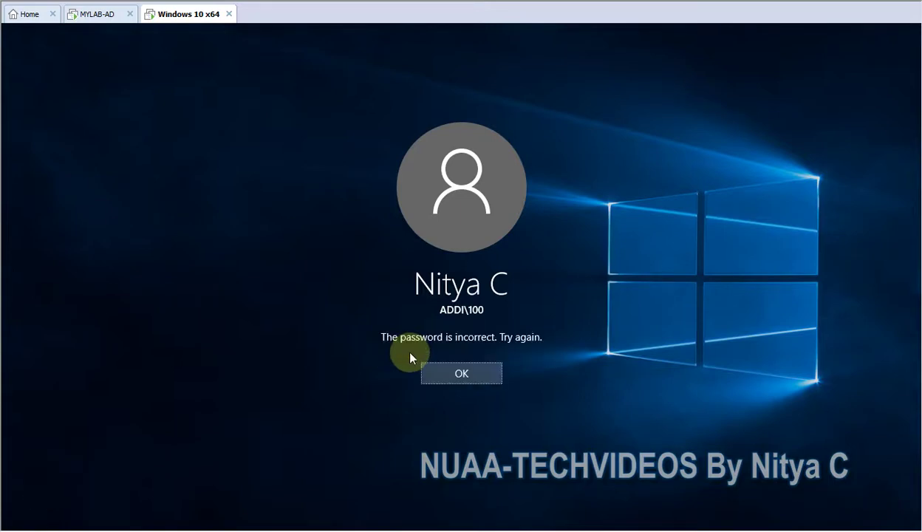
{"action": "left_click", "coordinate": [455, 373]}
Re-enter the password to sign in, view the client's unchanged hosts file, then return to MYLAB-AD.
{"action": "type", "text": "••••••"}
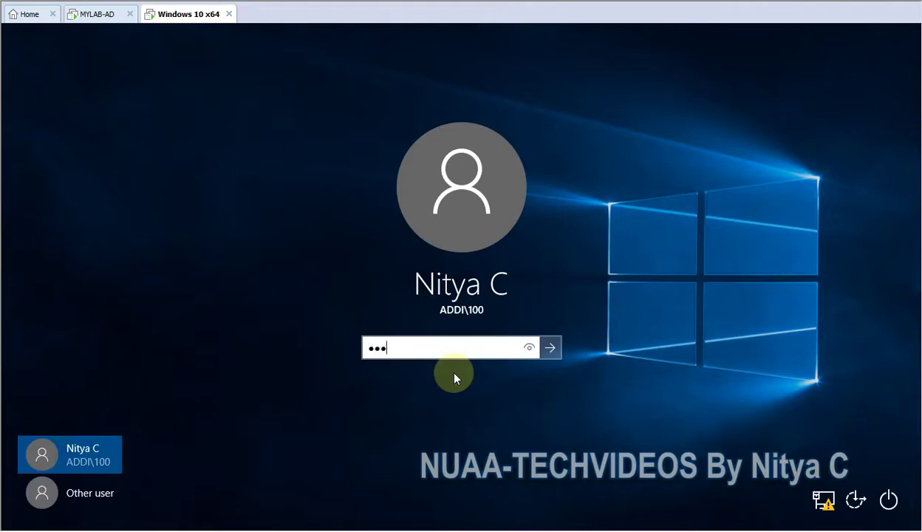
{"action": "type", "text": "•••••"}
{"action": "key", "text": "Return"}
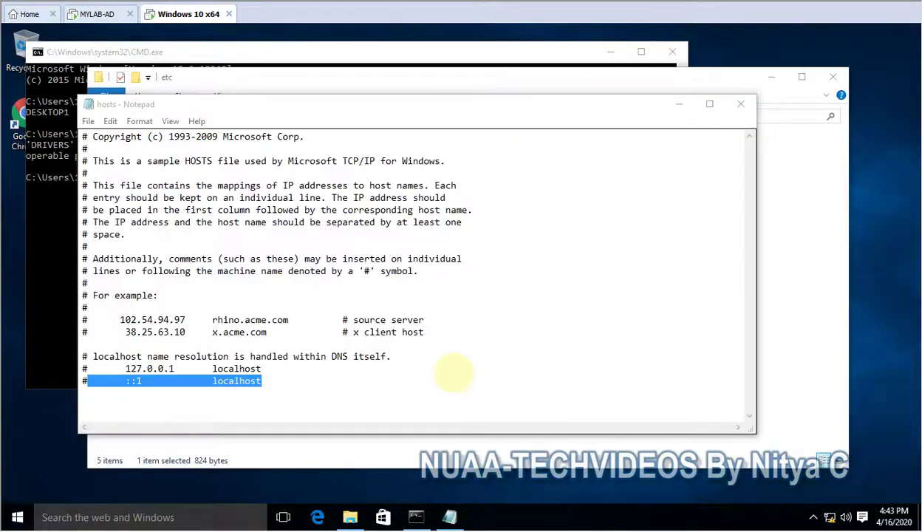
{"action": "left_click", "coordinate": [331, 356]}
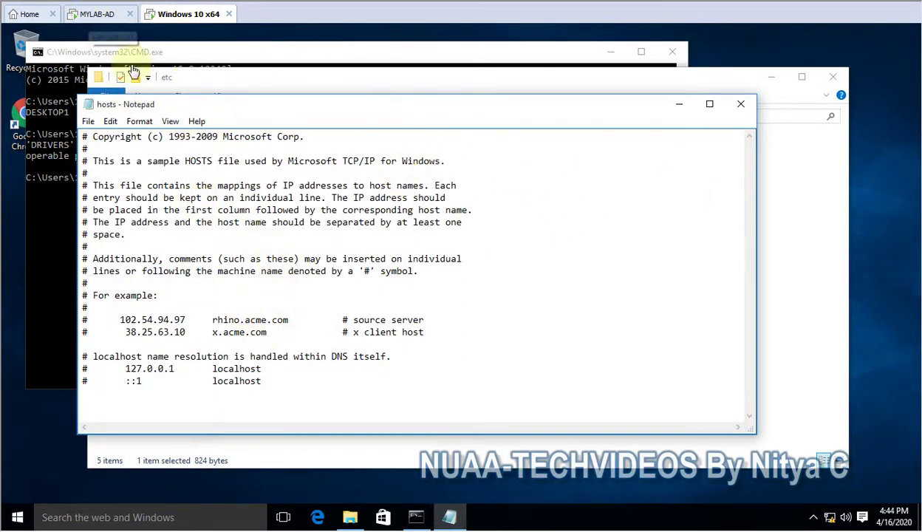
{"action": "left_click", "coordinate": [96, 14]}
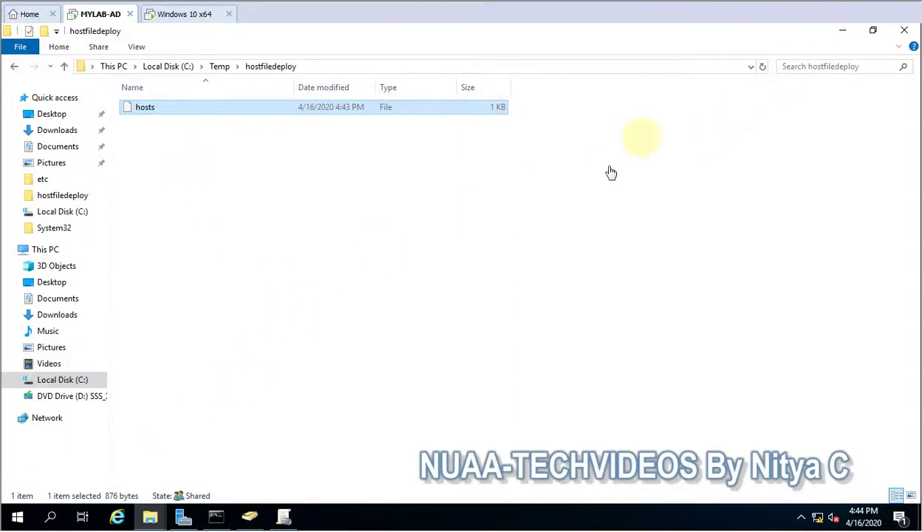
Run 'gpupdate /force' in the server's Command Prompt.
{"action": "left_click", "coordinate": [216, 517]}
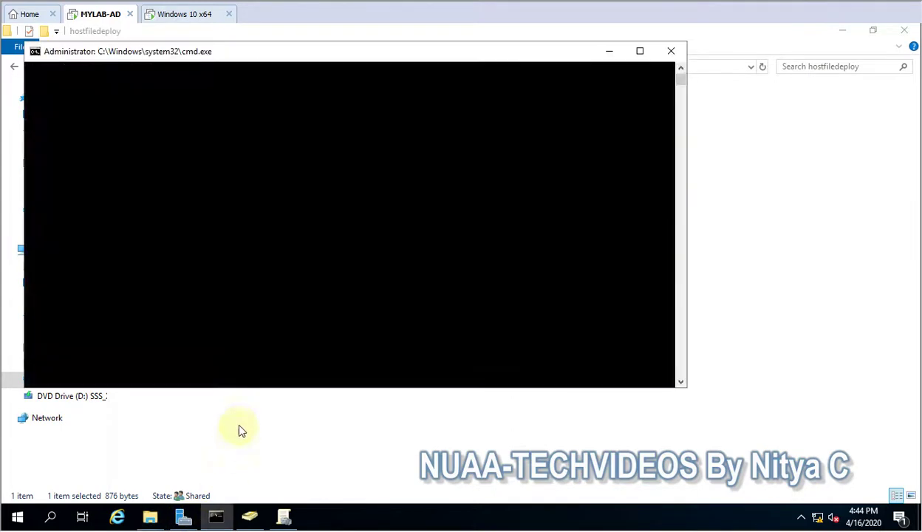
{"action": "left_click", "coordinate": [287, 305]}
{"action": "type", "text": "gpmc.msc"}
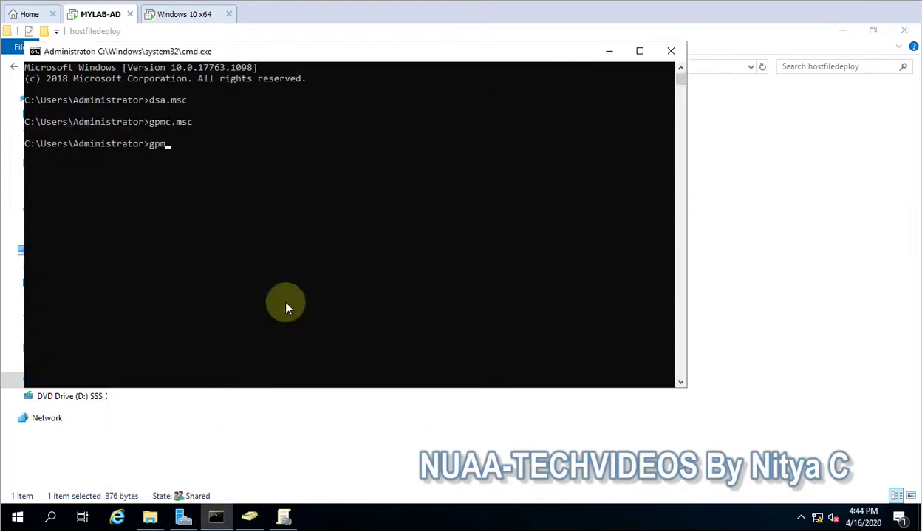
{"action": "key", "text": "BackSpace"}
{"action": "key", "text": "BackSpace"}
{"action": "key", "text": "BackSpace"}
{"action": "key", "text": "BackSpace"}
{"action": "type", "text": "gpupdate /force"}
{"action": "key", "text": "Return"}
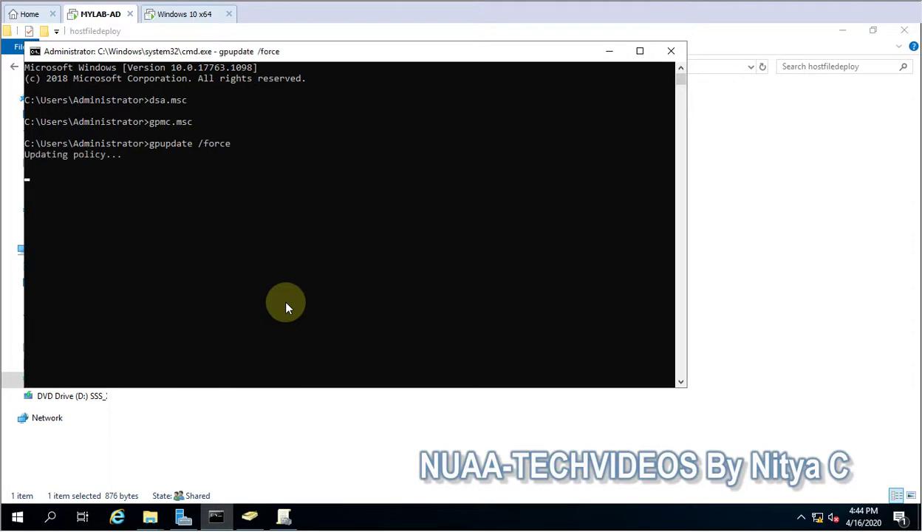
On the Windows 10 client, close Notepad and the etc folder, then run 'gpupdate /force'.
{"action": "left_click", "coordinate": [177, 15]}
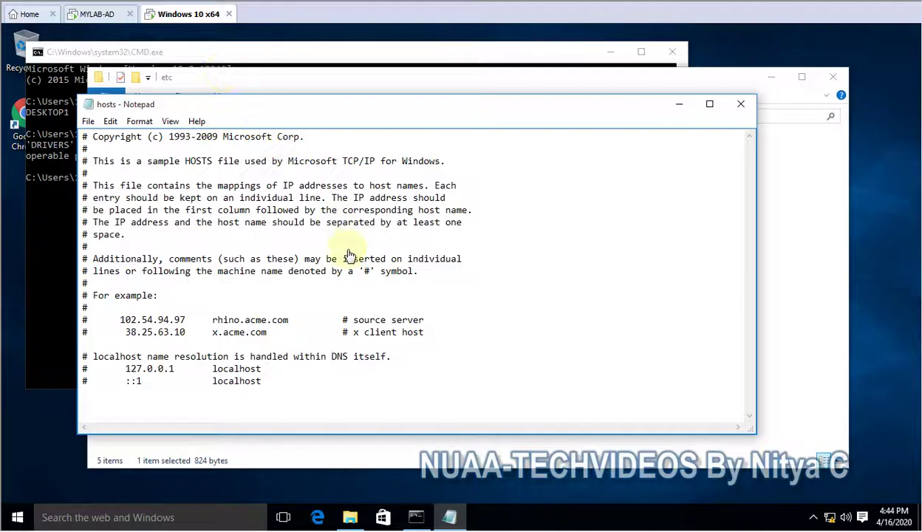
{"action": "left_click", "coordinate": [740, 104]}
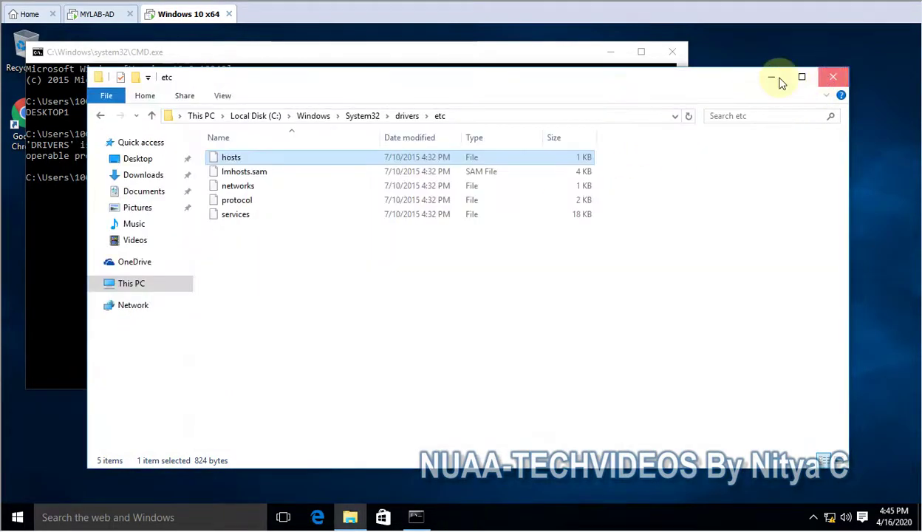
{"action": "left_click", "coordinate": [833, 77]}
{"action": "left_click", "coordinate": [342, 187]}
{"action": "type", "text": "gpupdate"}
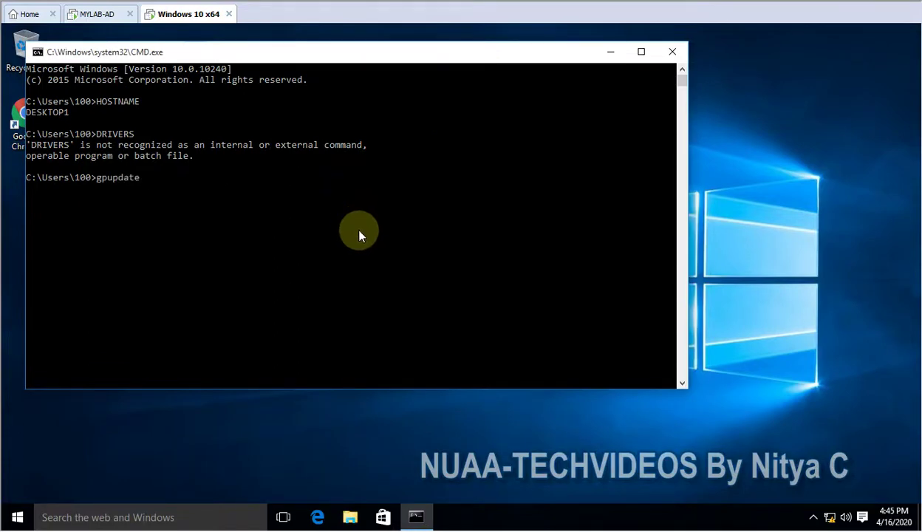
{"action": "type", "text": " /force"}
{"action": "key", "text": "Return"}
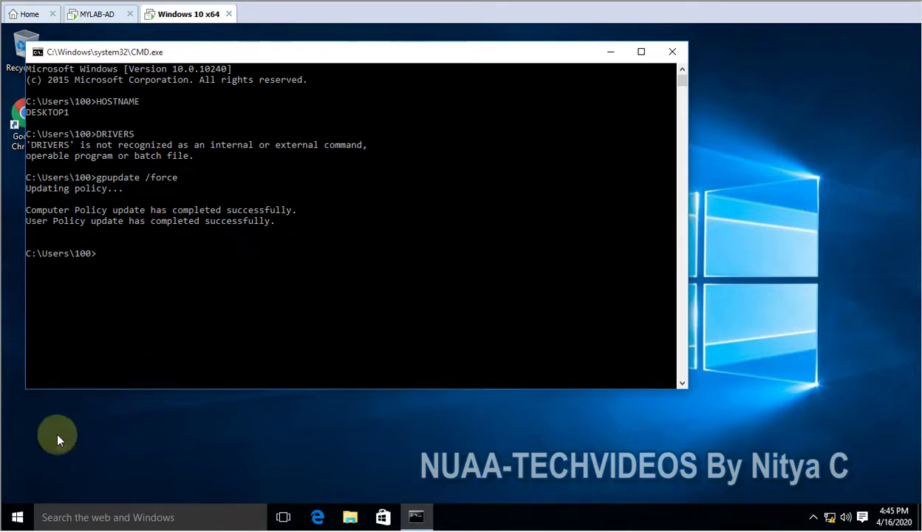
{"action": "right_click", "coordinate": [15, 515]}
{"action": "left_click", "coordinate": [58, 468]}
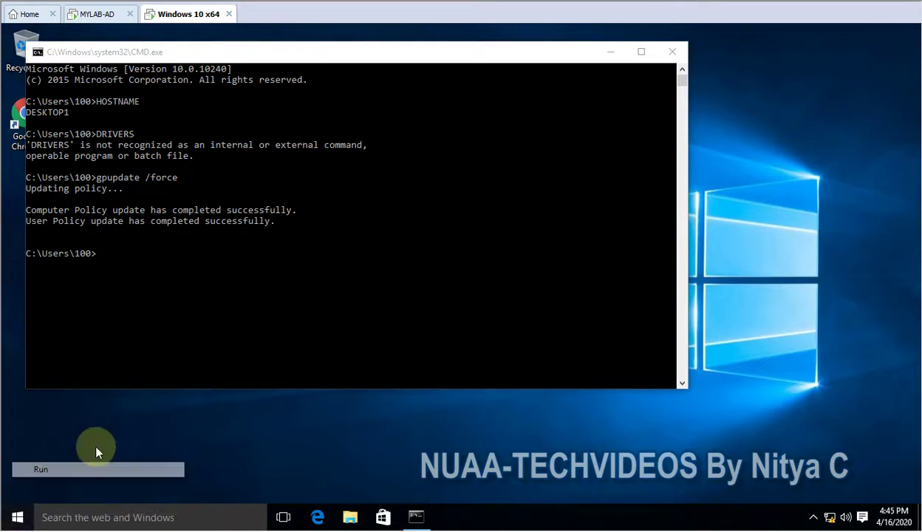
{"action": "key", "text": "Return"}
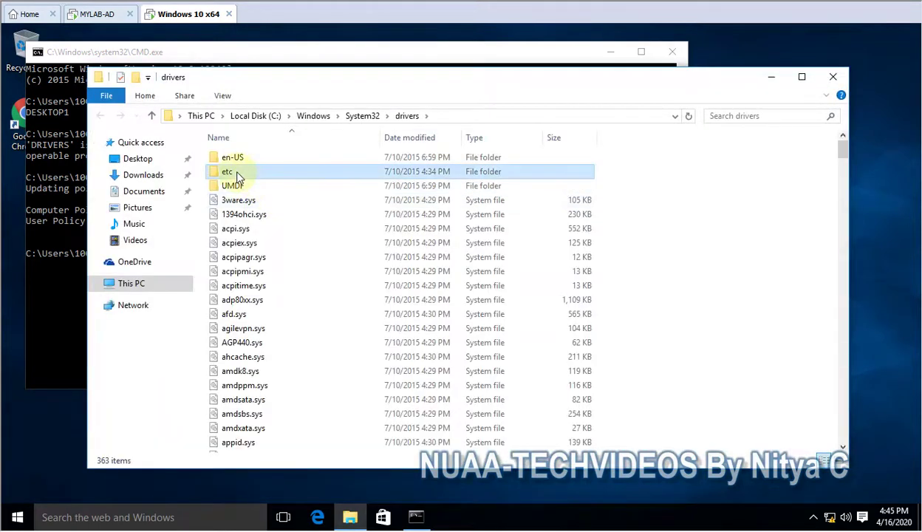
{"action": "double_click", "coordinate": [235, 172]}
{"action": "double_click", "coordinate": [233, 157]}
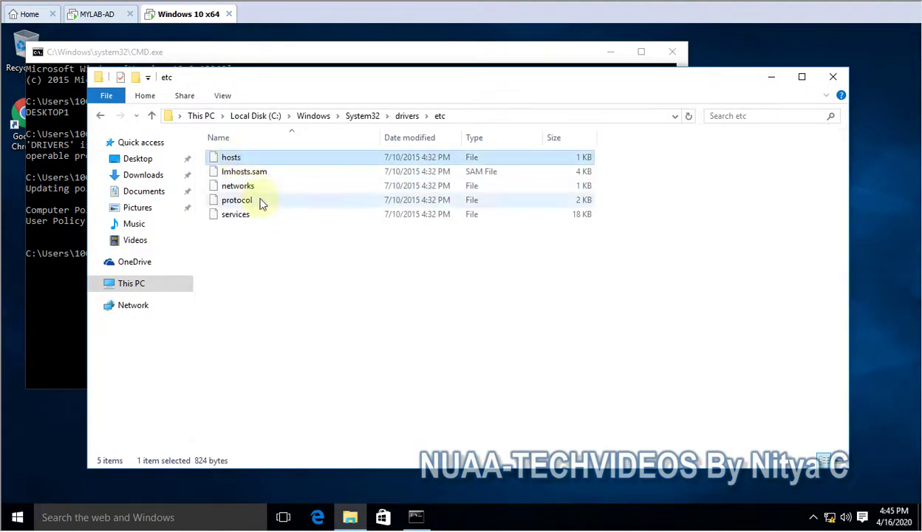
{"action": "left_click", "coordinate": [387, 275]}
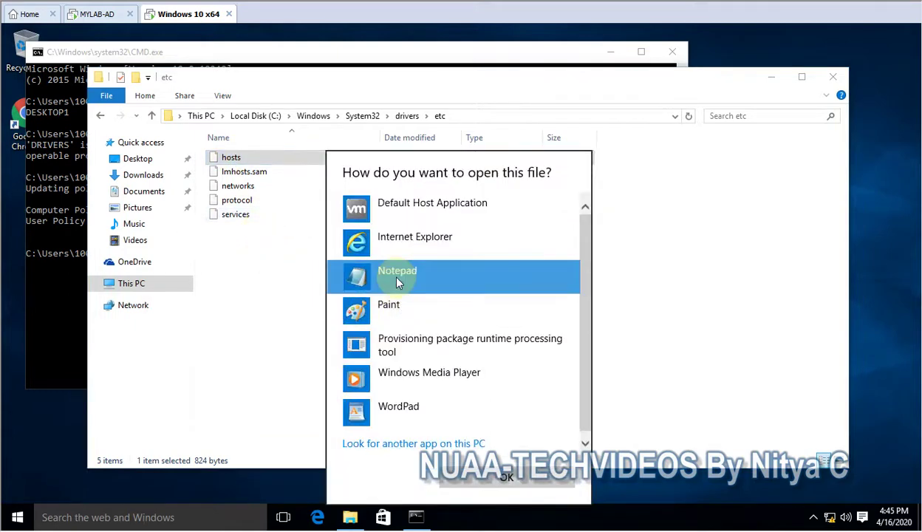
{"action": "double_click", "coordinate": [403, 283]}
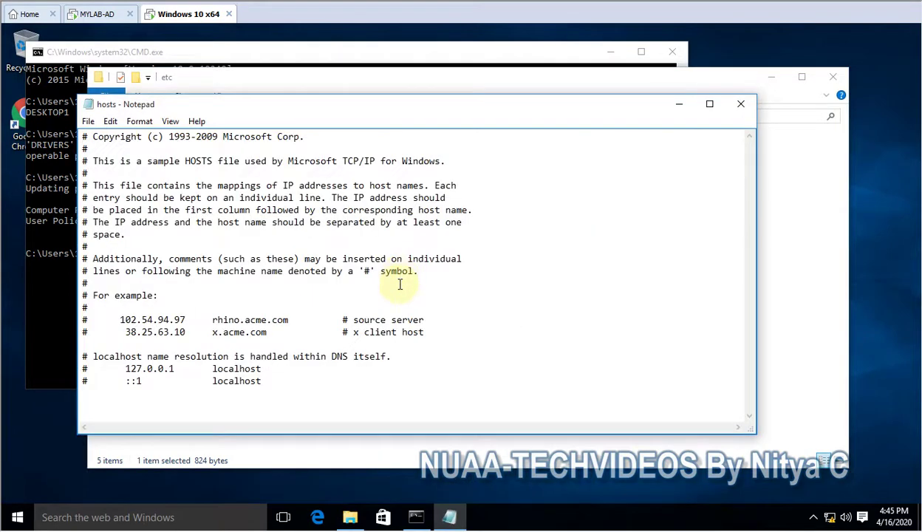
{"action": "left_click", "coordinate": [740, 103]}
{"action": "left_click", "coordinate": [831, 76]}
{"action": "left_click", "coordinate": [210, 271]}
Restart the client with 'shutdown -r -t 0' and sign back in with the account password.
{"action": "type", "text": "shutdown -r -t"}
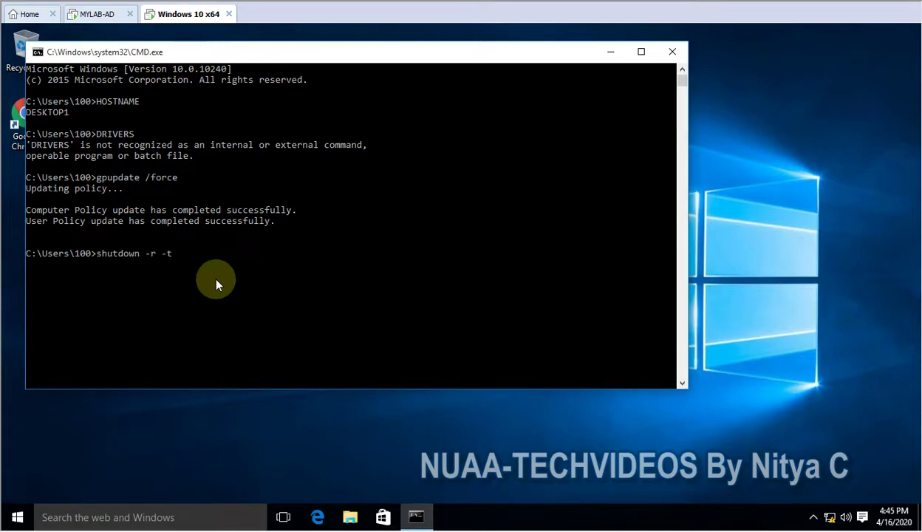
{"action": "type", "text": " 0"}
{"action": "key", "text": "Return"}
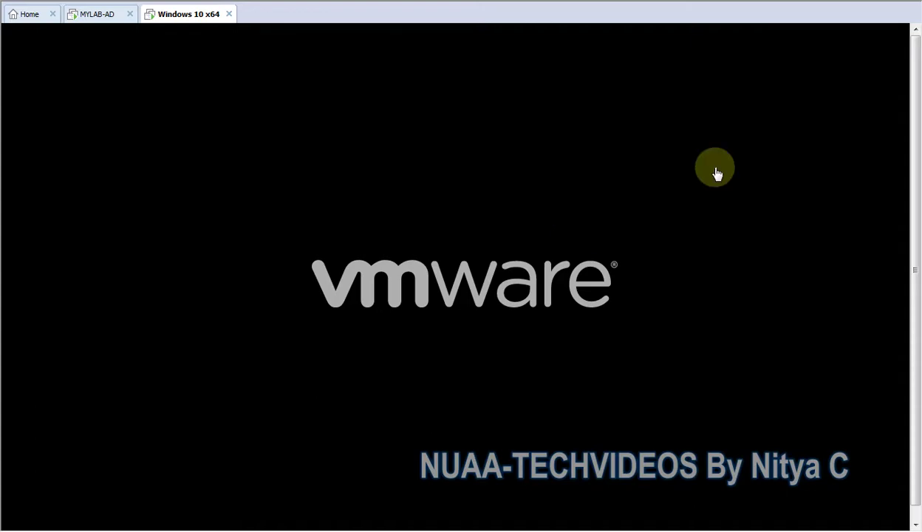
{"action": "left_click", "coordinate": [738, 152]}
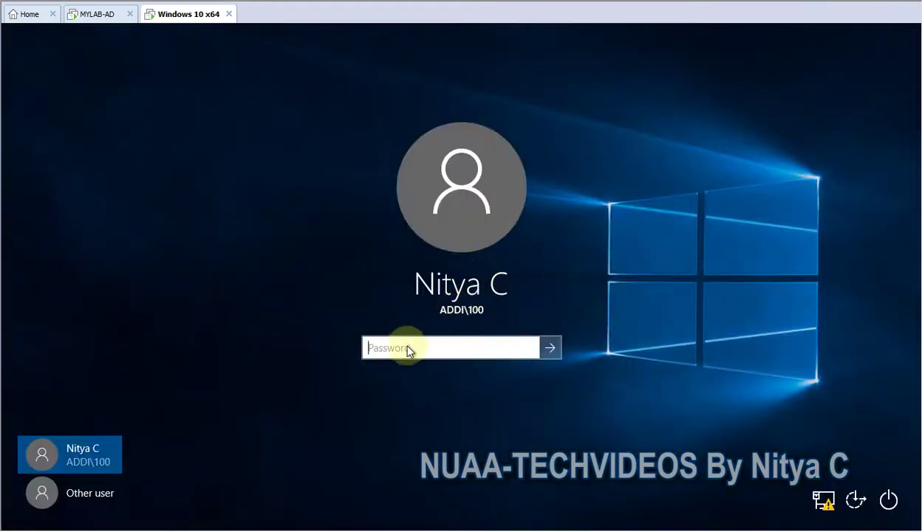
{"action": "left_click", "coordinate": [407, 350]}
{"action": "type", "text": "***"}
{"action": "key", "text": "Return"}
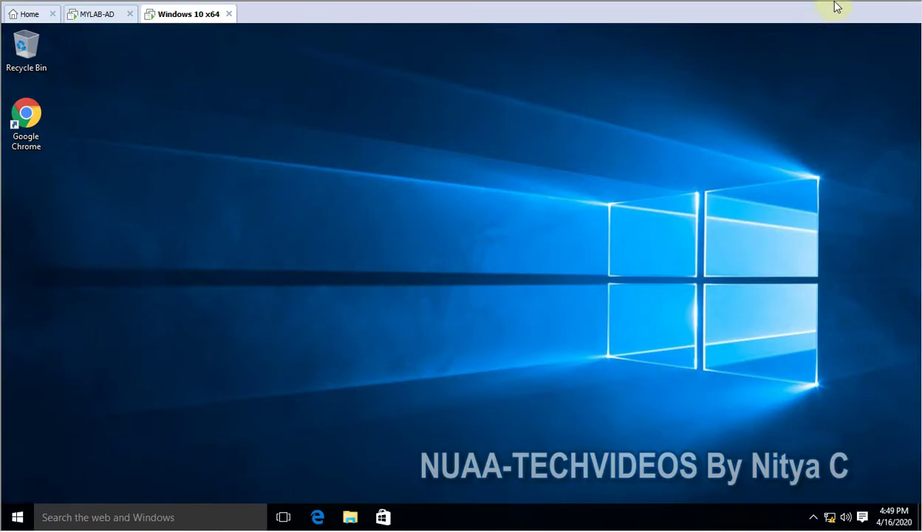
Refresh the desktop and open the DRIVERS folder through the Run box.
{"action": "right_click", "coordinate": [297, 316]}
{"action": "left_click", "coordinate": [314, 351]}
{"action": "right_click", "coordinate": [19, 513]}
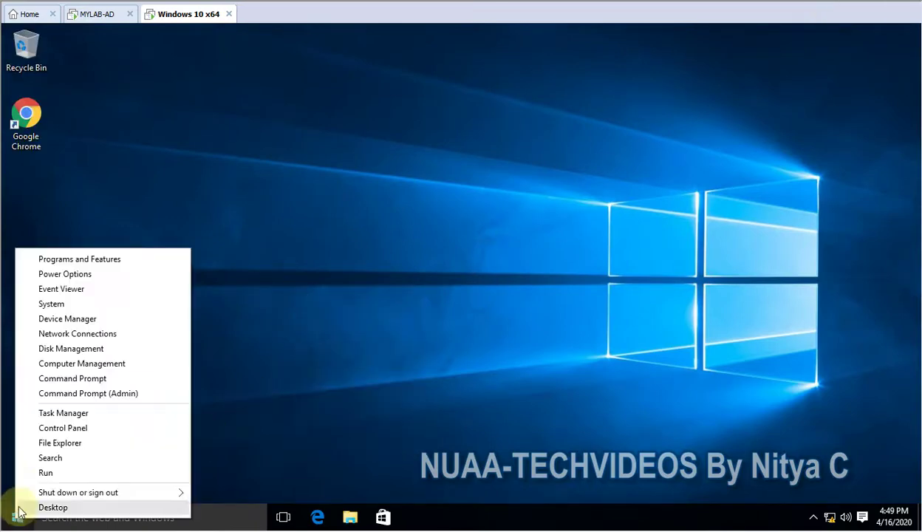
{"action": "left_click", "coordinate": [34, 471]}
{"action": "left_click", "coordinate": [114, 478]}
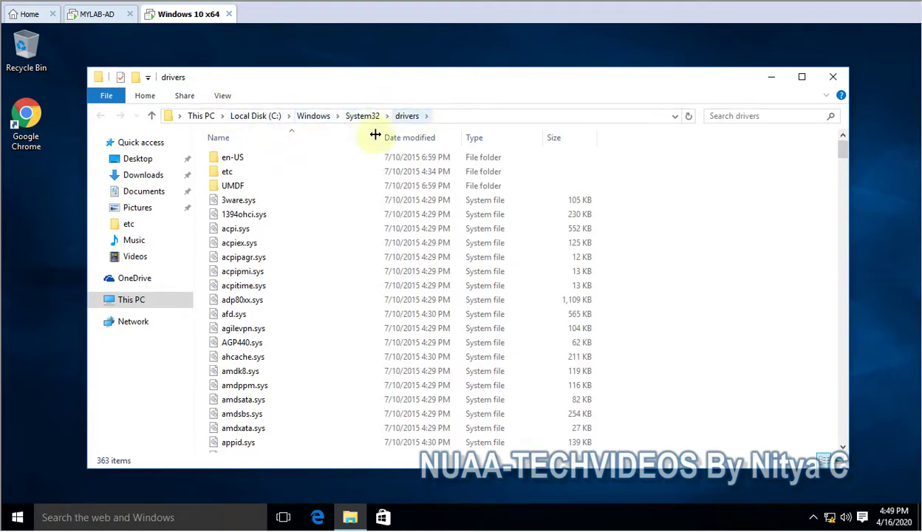
Open the etc folder and open the client's hosts file in Notepad.
{"action": "double_click", "coordinate": [228, 174]}
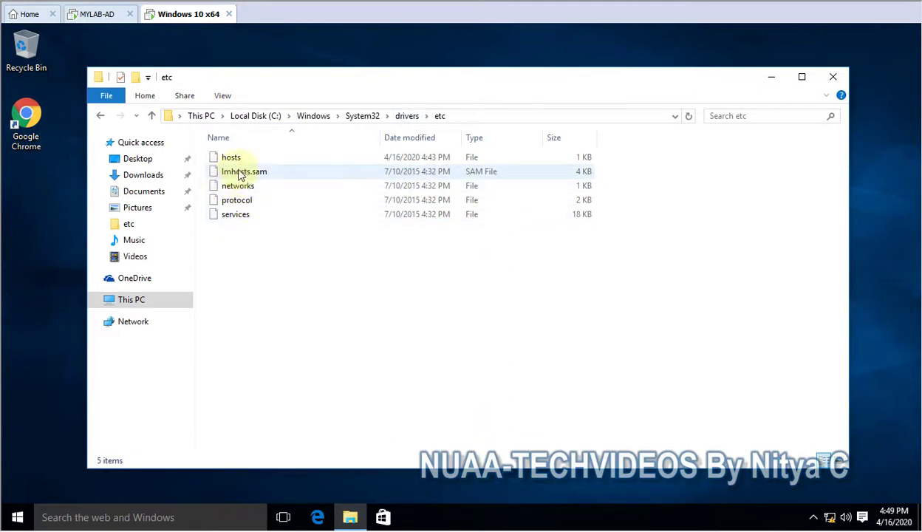
{"action": "left_click", "coordinate": [237, 164]}
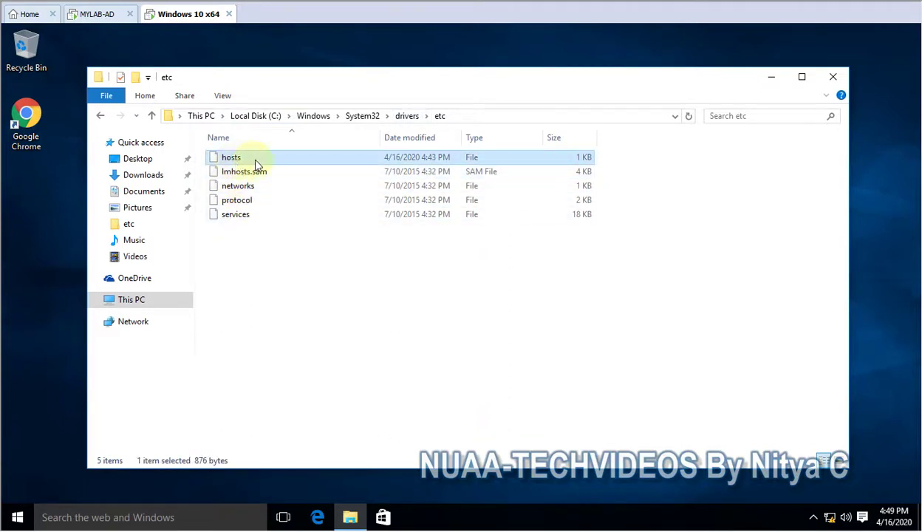
{"action": "left_click", "coordinate": [254, 164]}
{"action": "left_click", "coordinate": [277, 164]}
{"action": "double_click", "coordinate": [278, 160]}
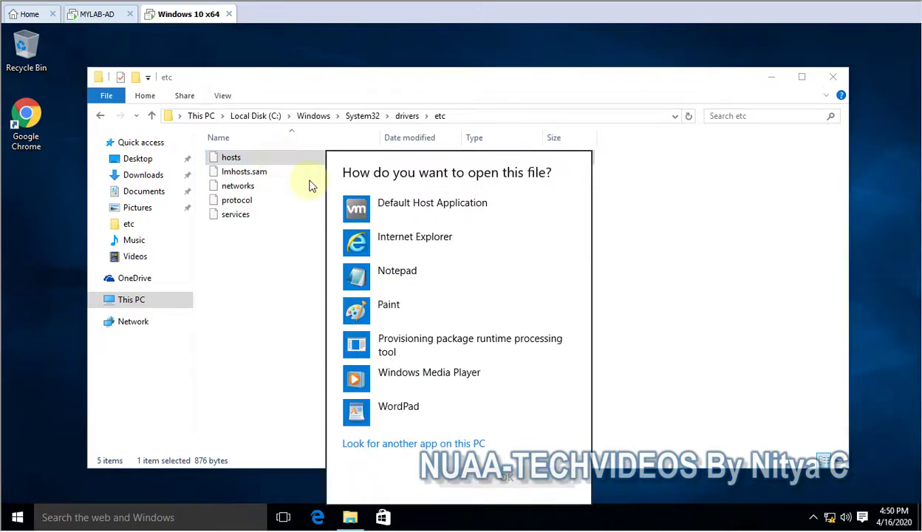
{"action": "left_click", "coordinate": [397, 280]}
{"action": "left_click", "coordinate": [481, 479]}
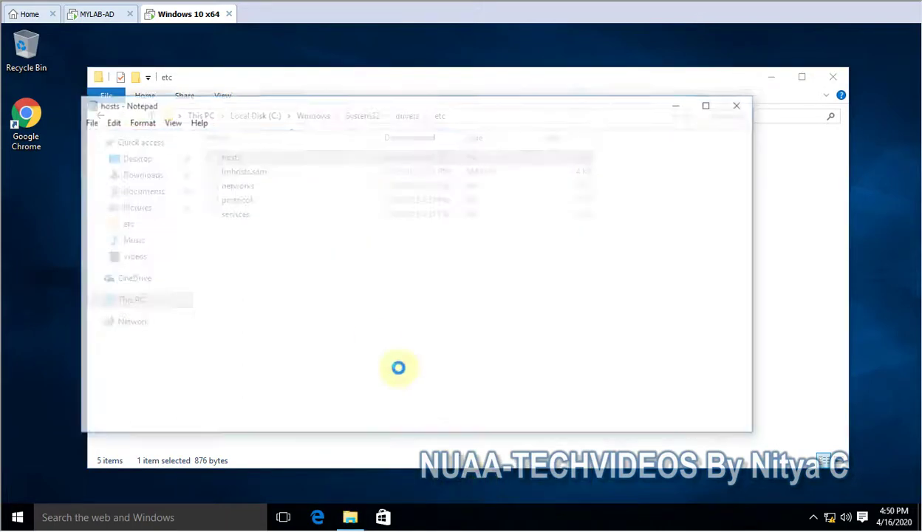
Highlight the new hmt.com and cms.com 10.98.132.1 lines, then close Notepad.
{"action": "scroll", "coordinate": [309, 283], "scroll_direction": "down", "scroll_amount": 1}
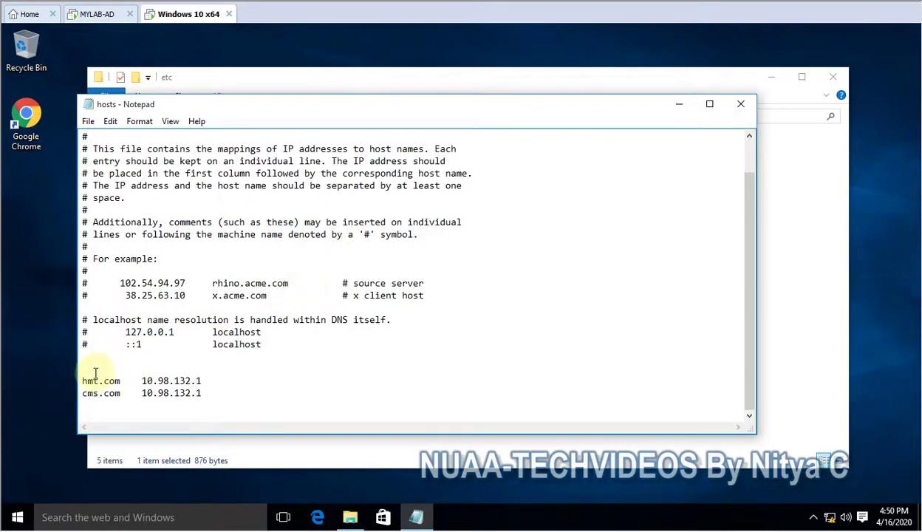
{"action": "left_click_drag", "start_coordinate": [84, 379], "coordinate": [164, 403]}
{"action": "left_click", "coordinate": [252, 393]}
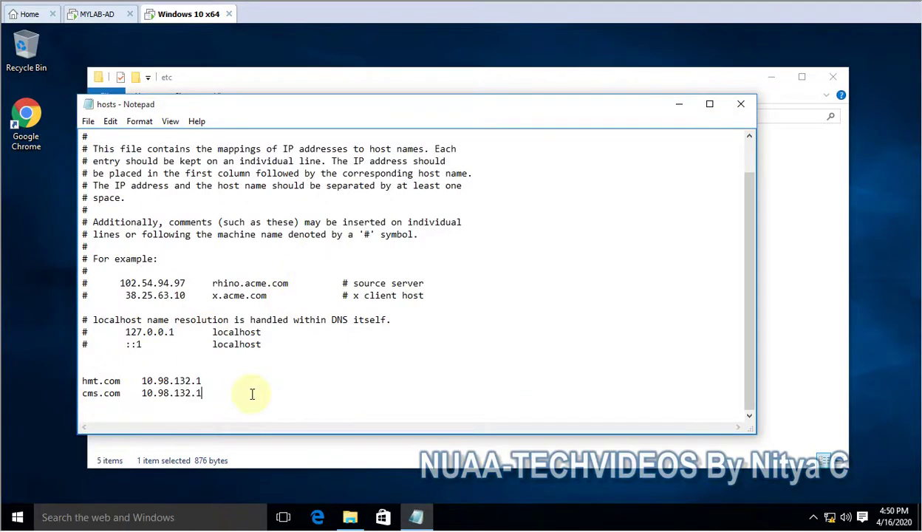
{"action": "left_click_drag", "start_coordinate": [252, 393], "coordinate": [74, 377]}
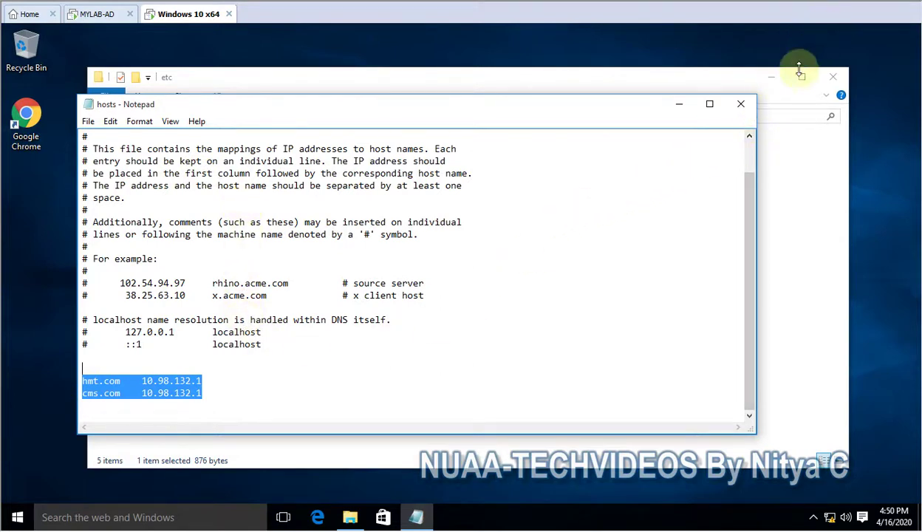
{"action": "left_click", "coordinate": [741, 104]}
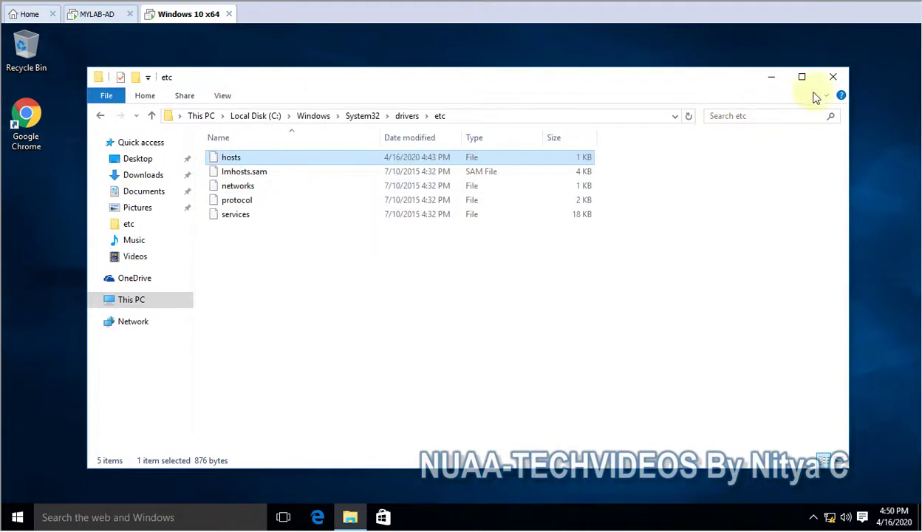
Close the client's etc folder window and refresh the desktop.
{"action": "left_click", "coordinate": [833, 76]}
{"action": "right_click", "coordinate": [338, 162]}
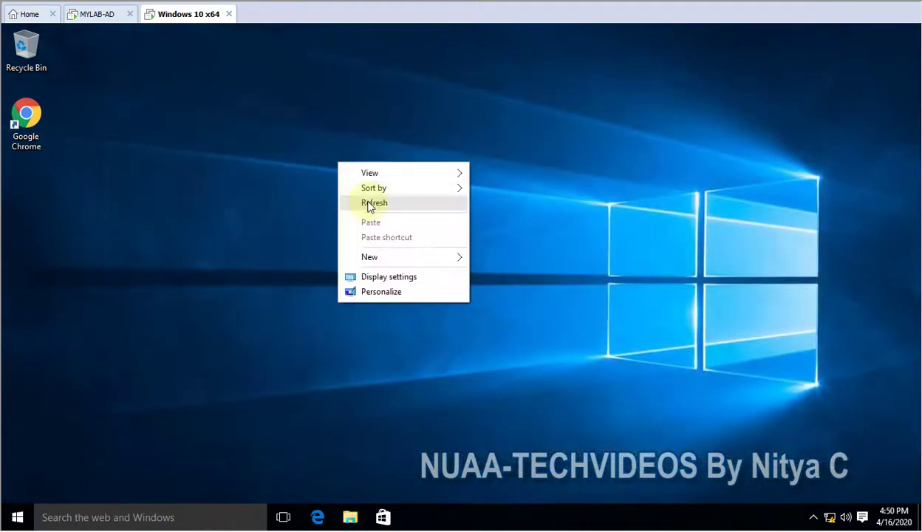
{"action": "left_click", "coordinate": [369, 203]}
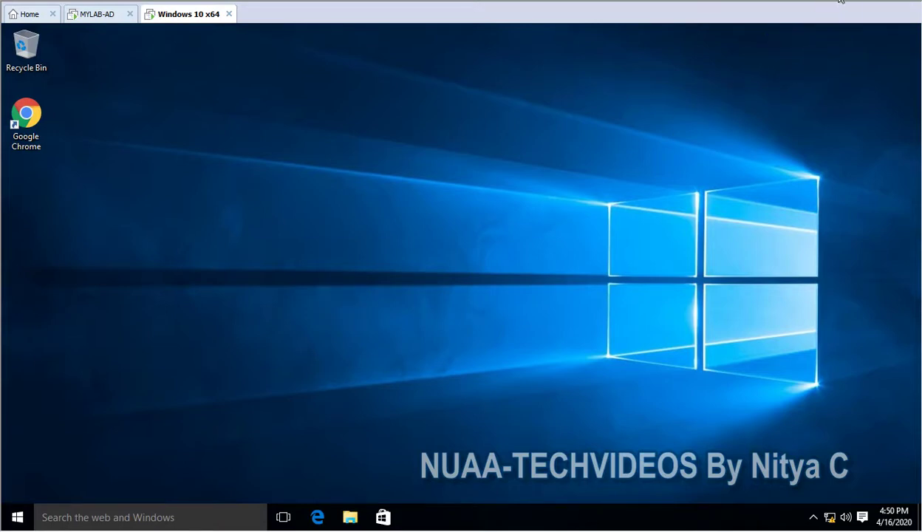
{"action": "right_click", "coordinate": [364, 311]}
{"action": "left_click", "coordinate": [395, 350]}
Return to MYLAB-AD and minimize Command Prompt and the hostfiledeploy window.
{"action": "left_click", "coordinate": [91, 14]}
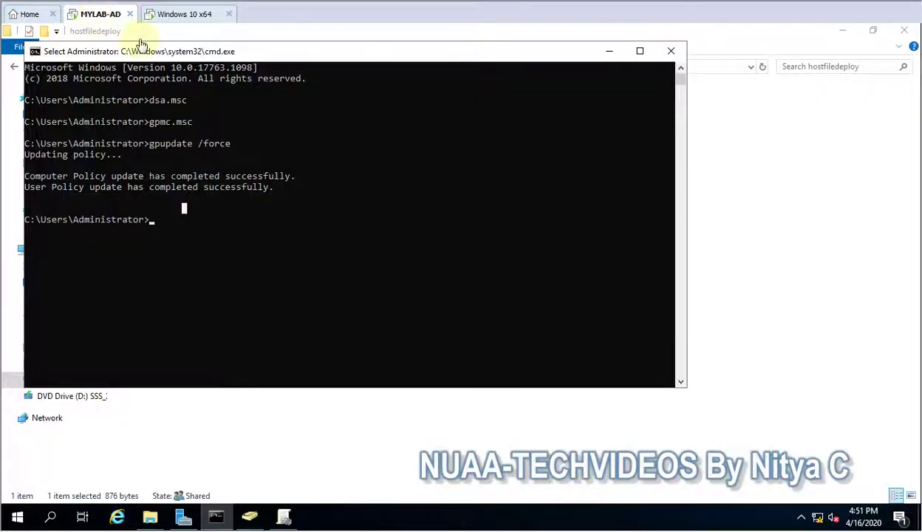
{"action": "left_click", "coordinate": [608, 52]}
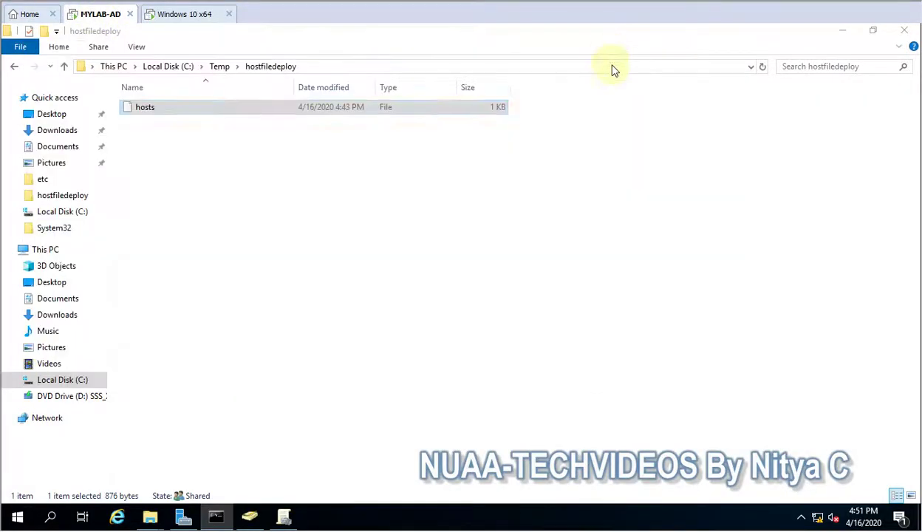
{"action": "left_click", "coordinate": [842, 32]}
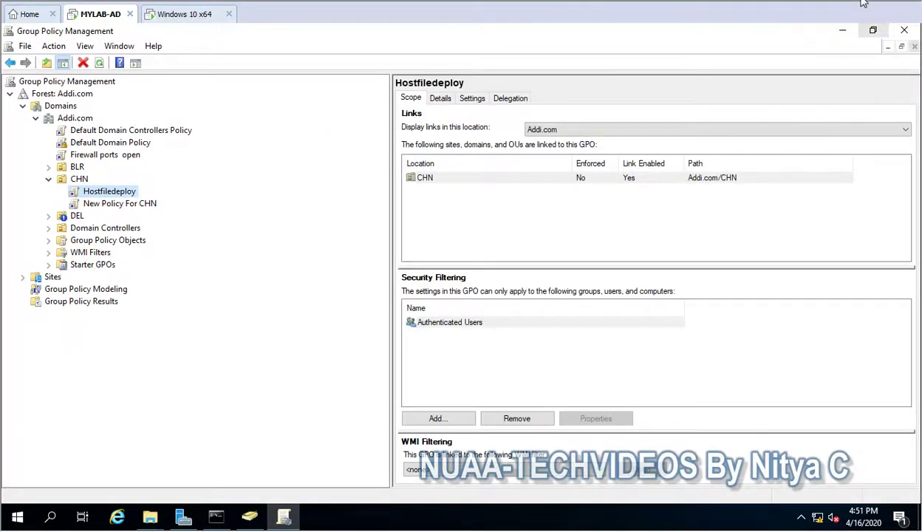